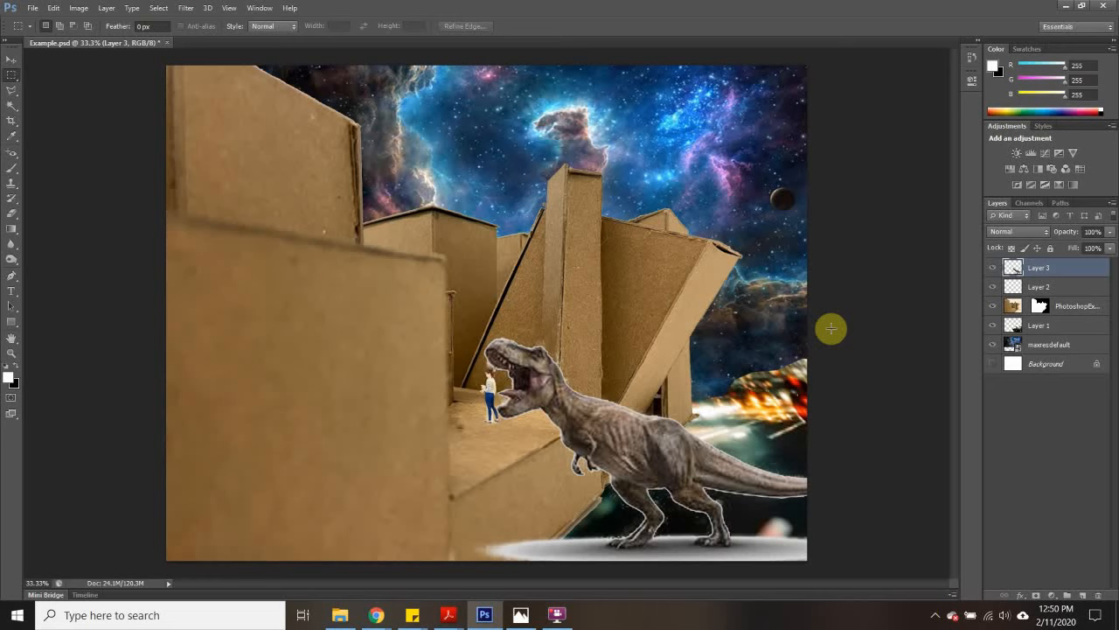
# - Switch to the Example folder in File Explorer, view the PhotoshopExample2 image, and close it again
pyautogui.click(1062, 7)
pyautogui.click(340, 615)
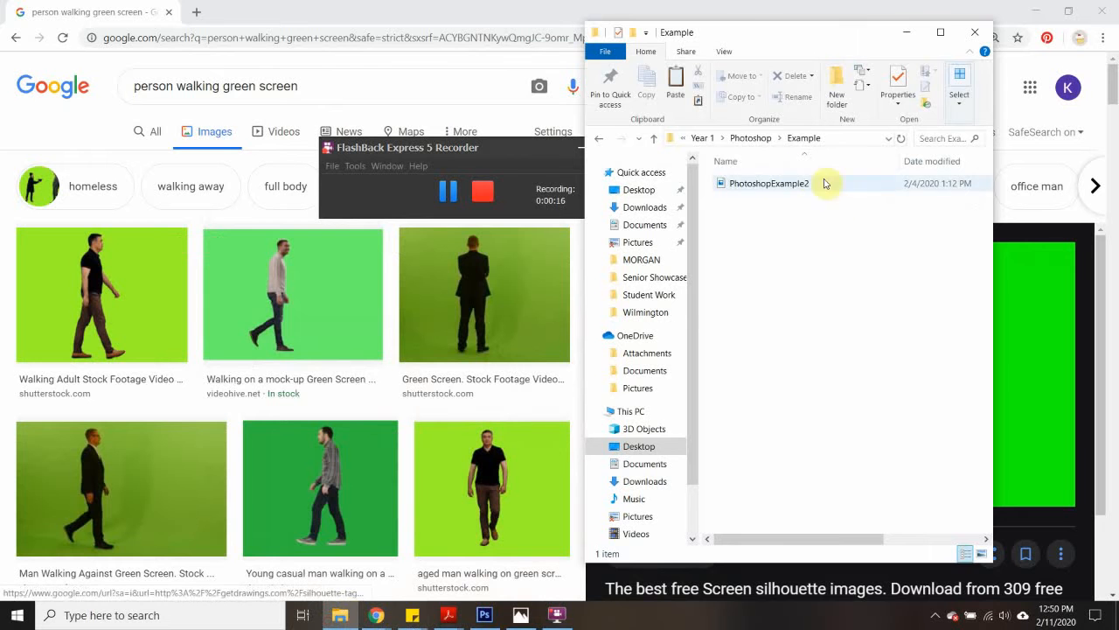
pyautogui.doubleClick(765, 183)
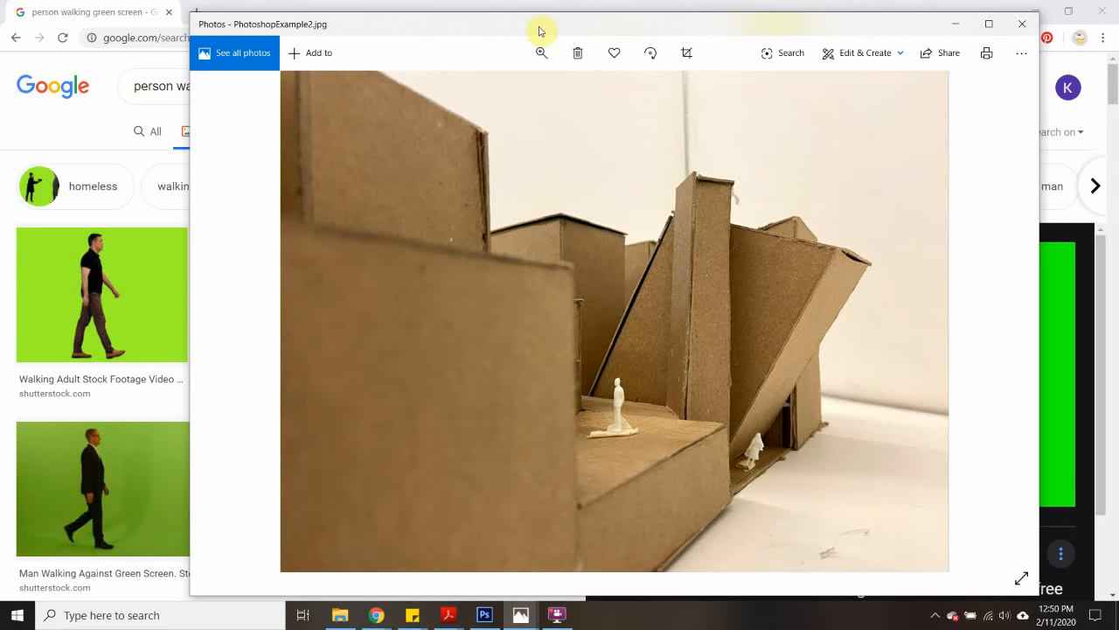
pyautogui.click(1021, 28)
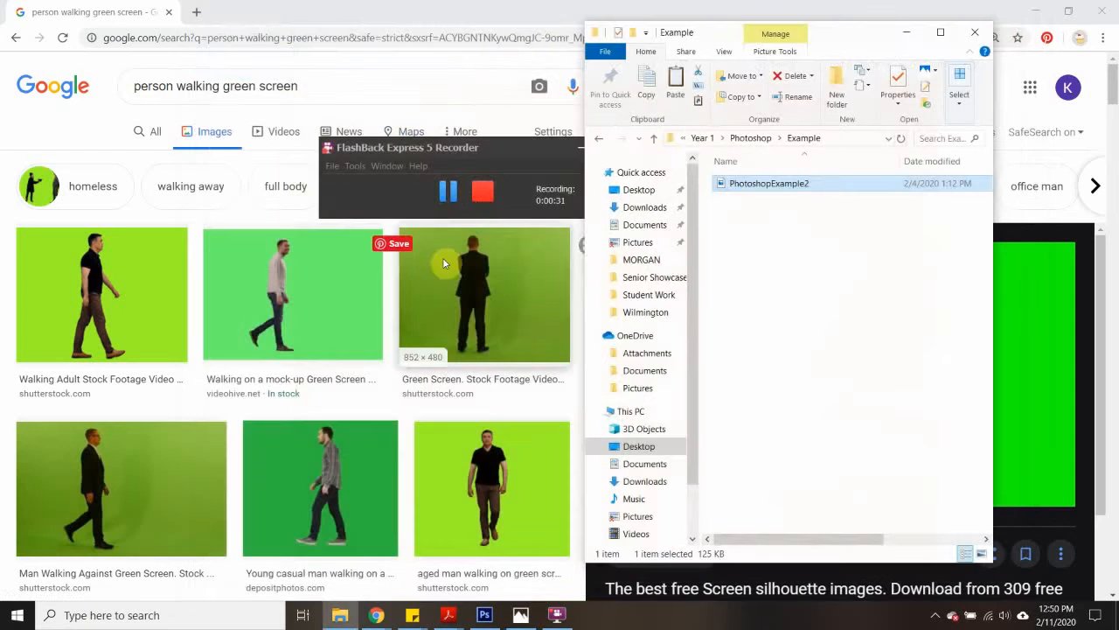
# - Save the green-screen walking man image from the Chrome search results into the Example folder as man-walking-silhouette-8 and close that browser window
pyautogui.click(434, 14)
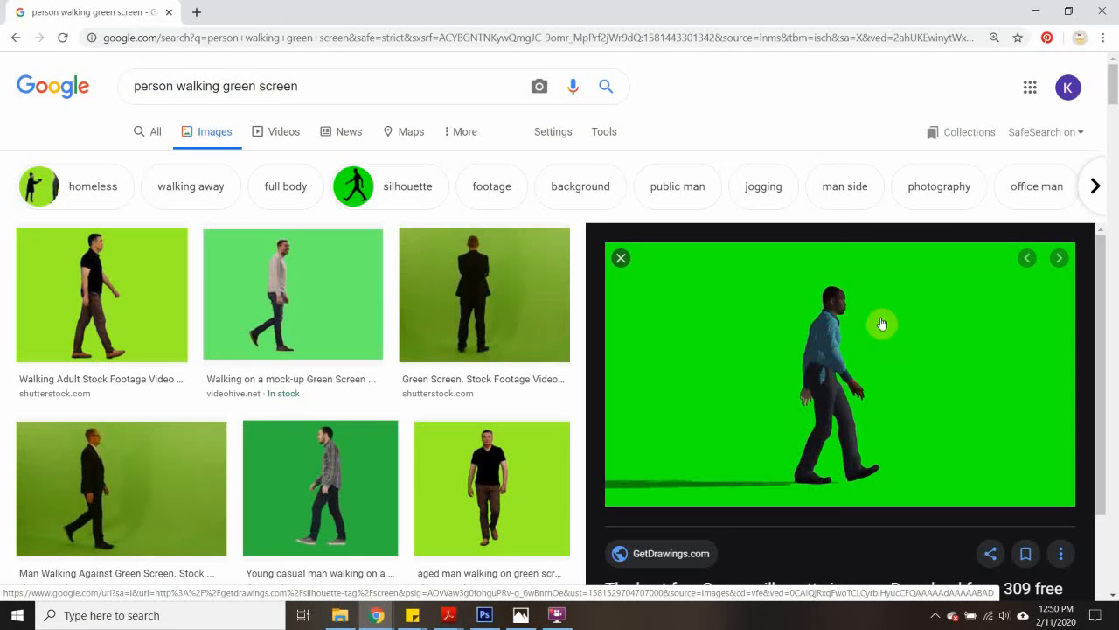
pyautogui.rightClick(785, 385)
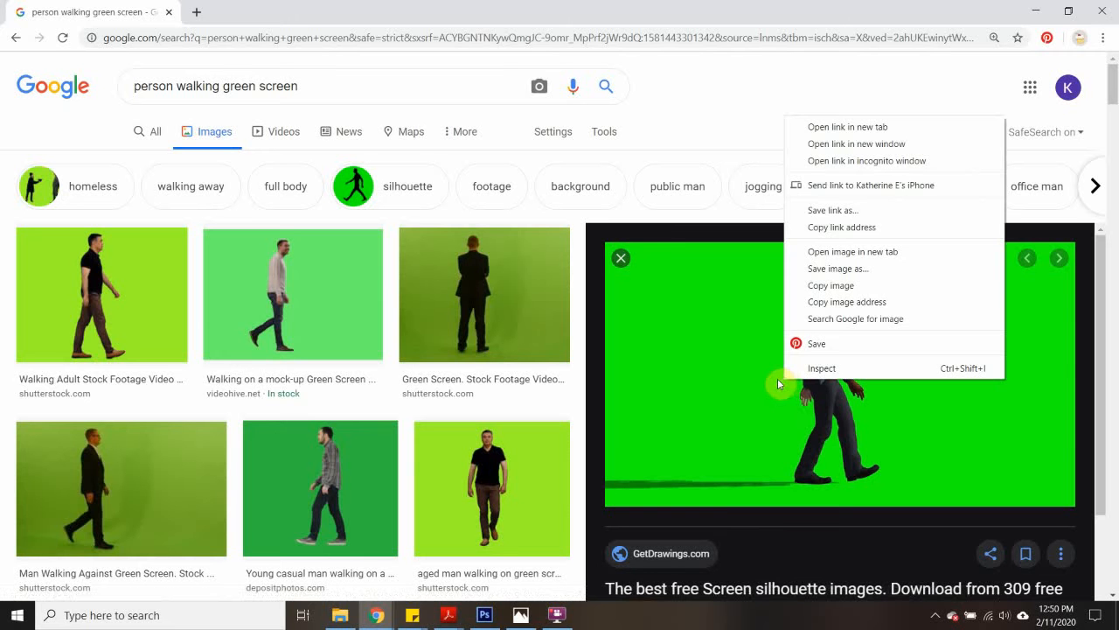
pyautogui.click(837, 268)
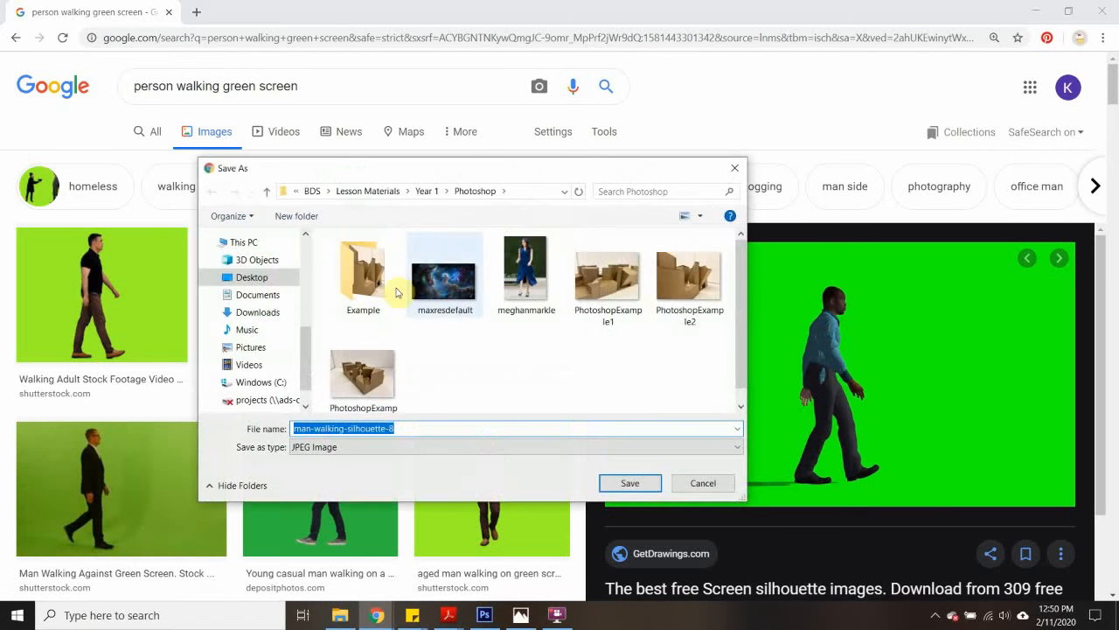
pyautogui.doubleClick(385, 289)
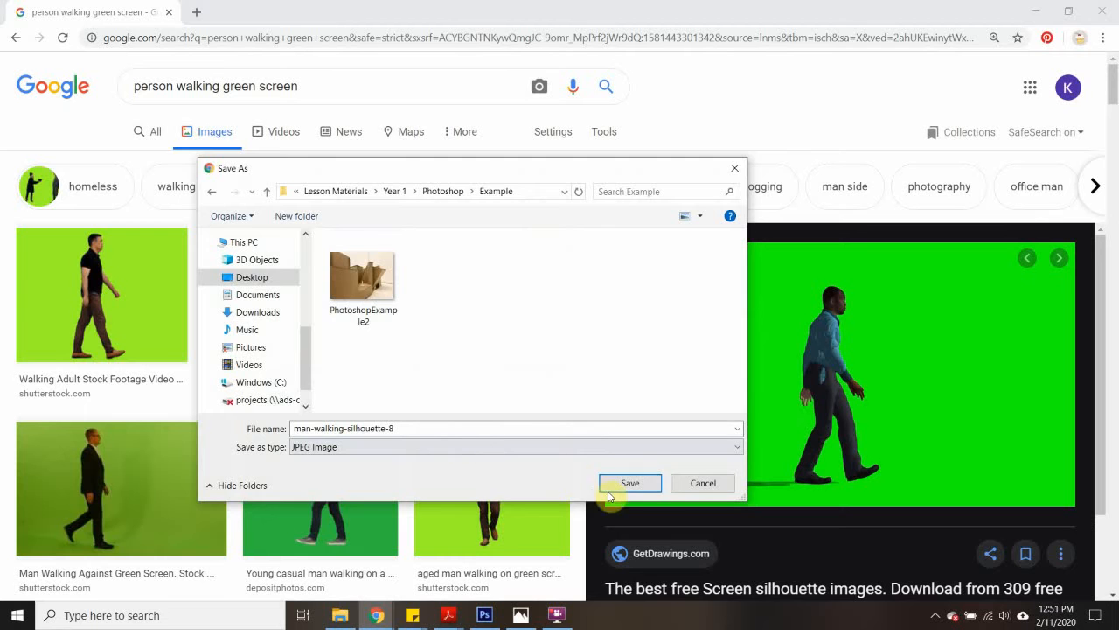
pyautogui.click(612, 488)
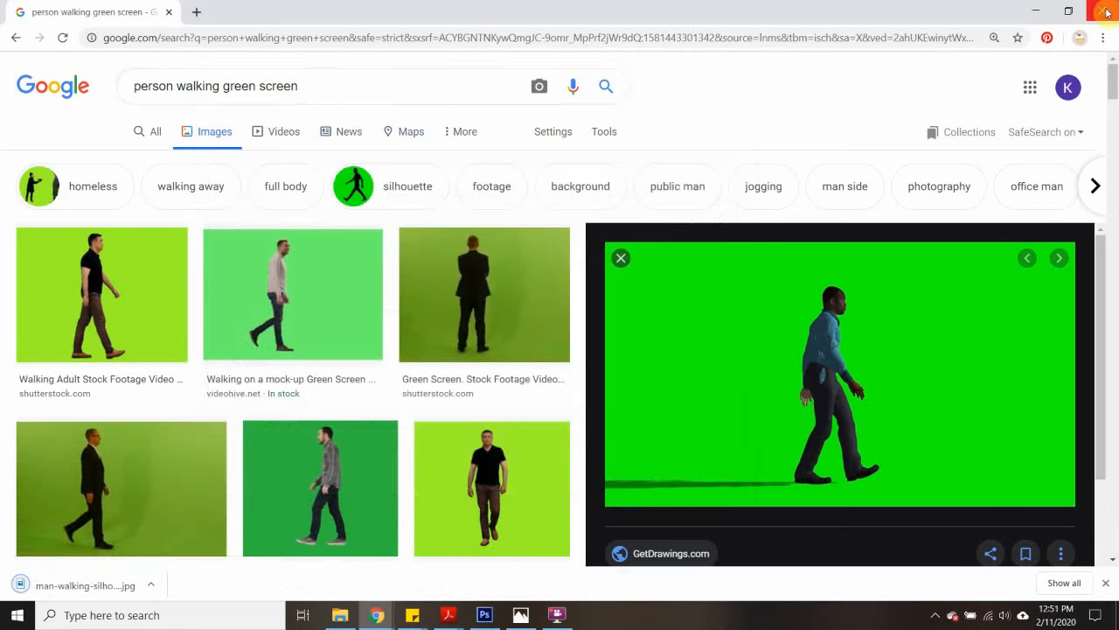
pyautogui.click(1105, 11)
# - Switch to the "crazy night sky" image search and save the previewed 500px Milky Way image into the Example folder as sky
pyautogui.moveTo(376, 614)
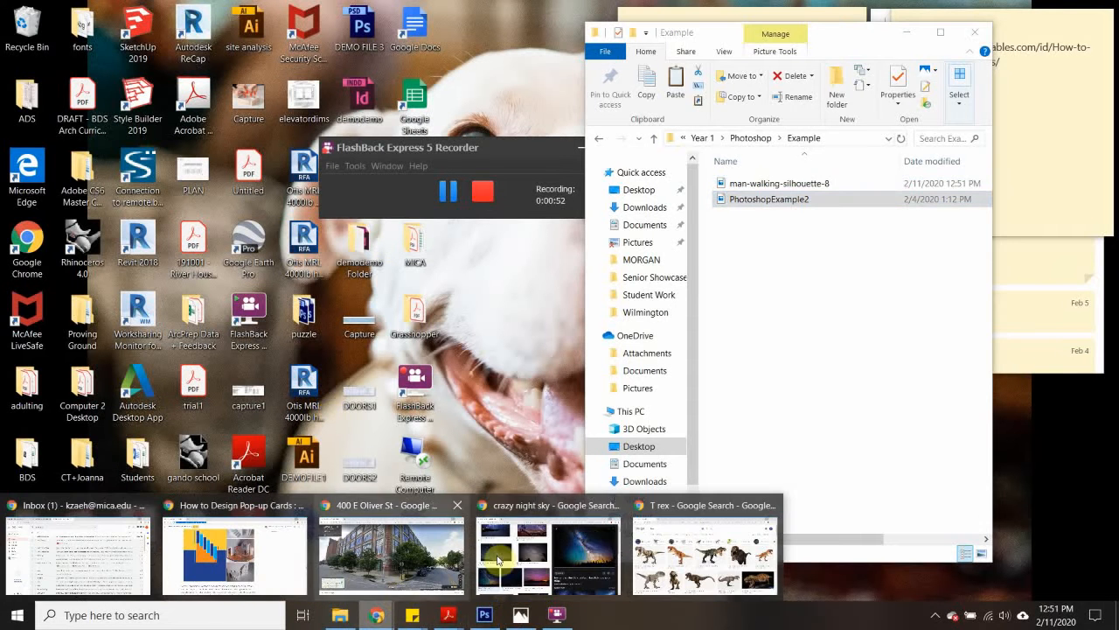
pyautogui.click(540, 549)
pyautogui.scroll(3, 509, 305)
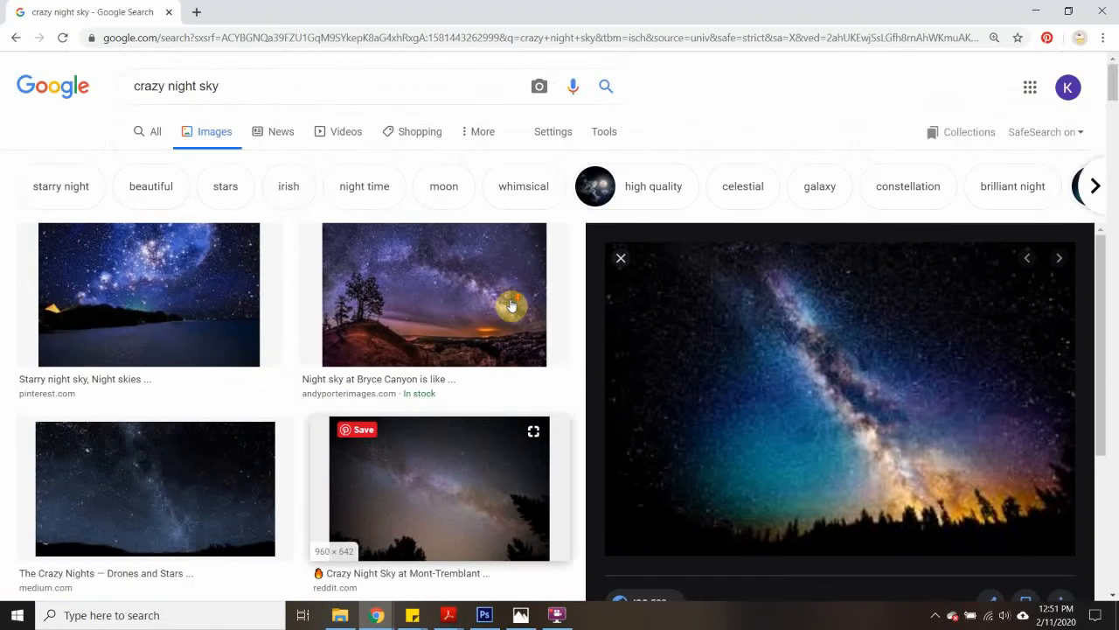
pyautogui.scroll(-2, 510, 305)
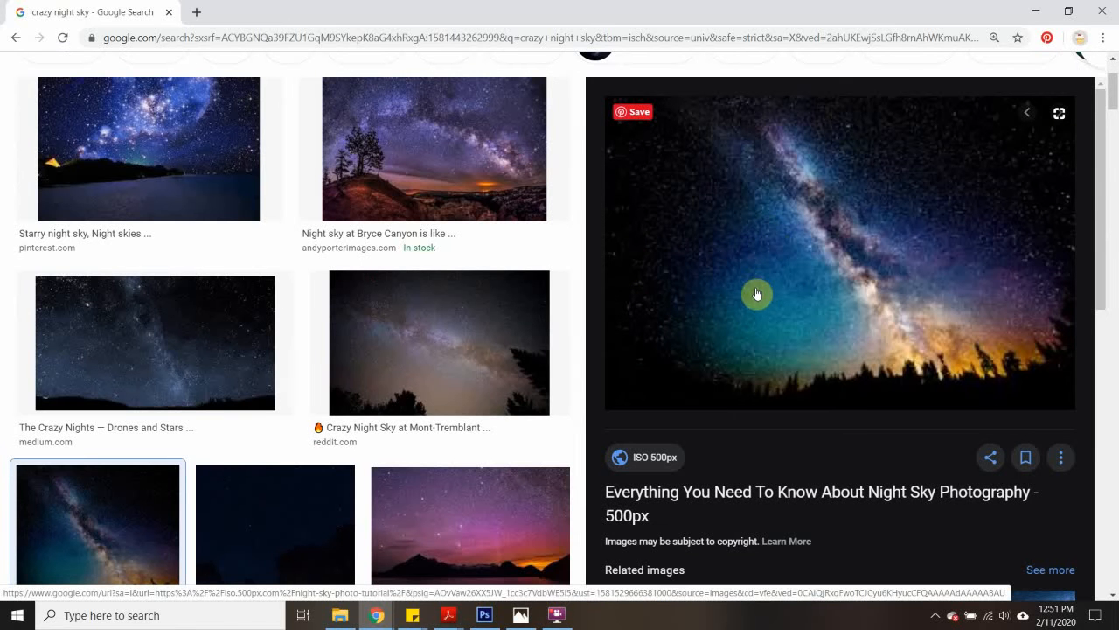
pyautogui.scroll(2, 758, 302)
pyautogui.scroll(-3, 740, 285)
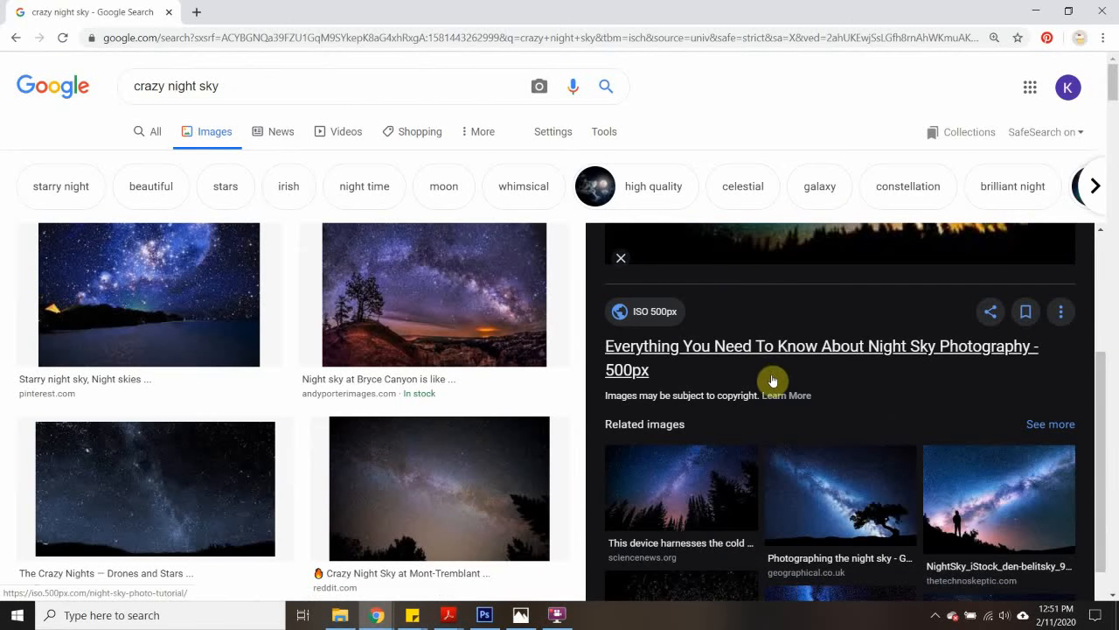
pyautogui.scroll(3, 773, 382)
pyautogui.rightClick(799, 369)
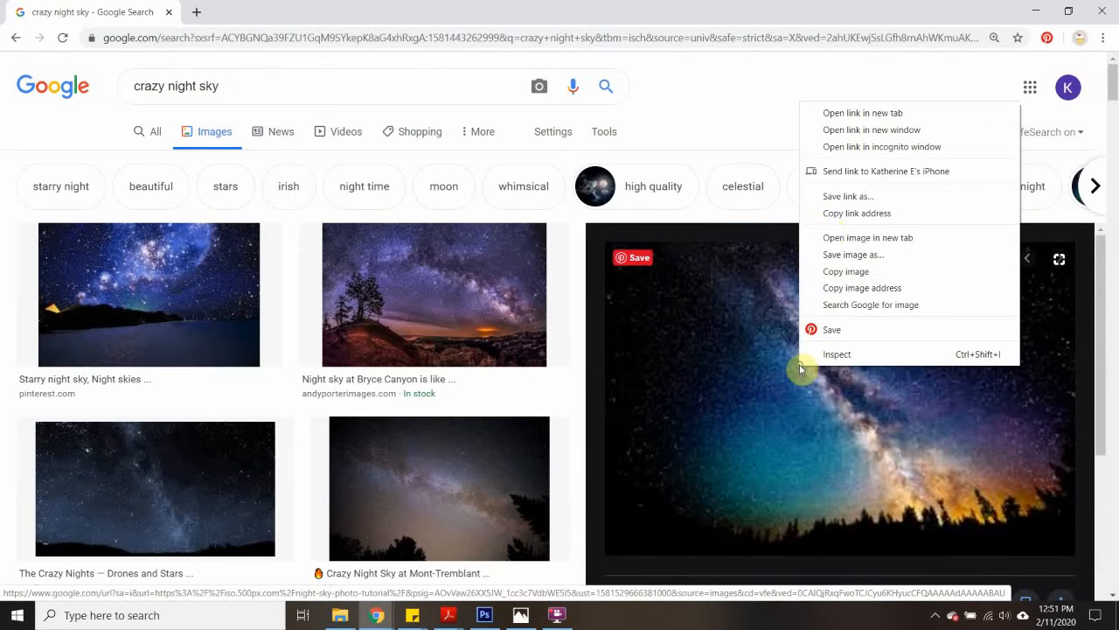
pyautogui.click(844, 253)
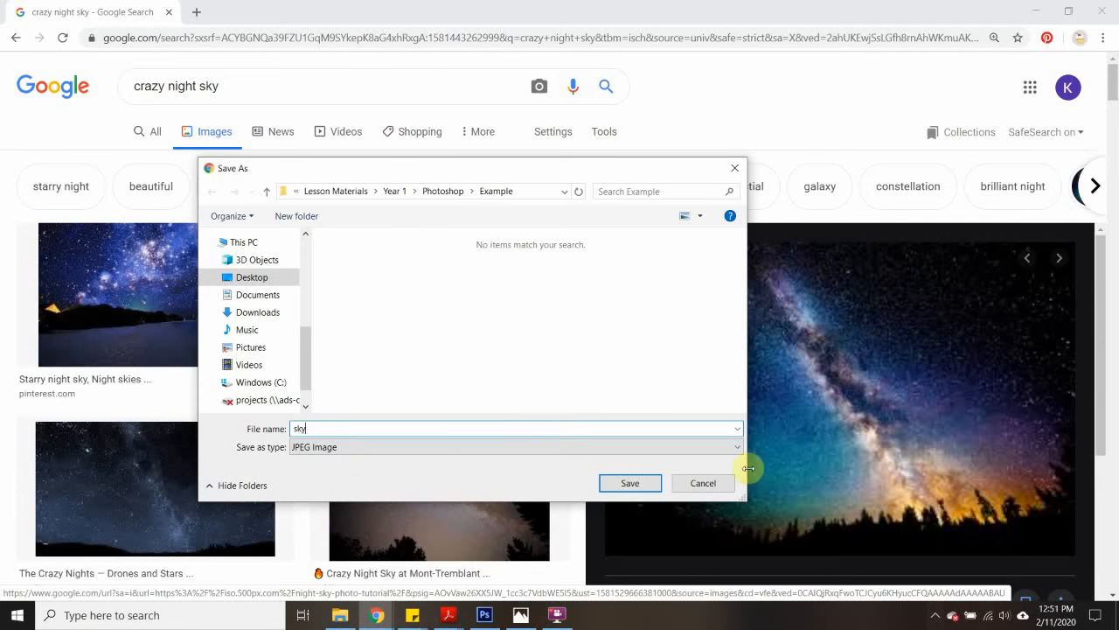
pyautogui.click(658, 490)
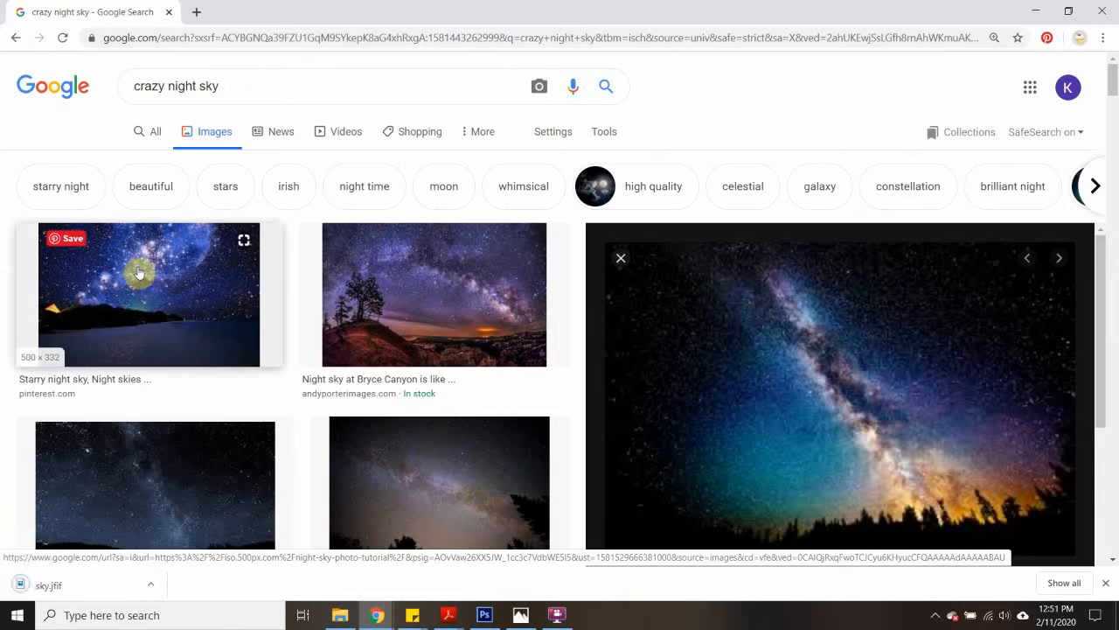
# - Save the Medium image "The Crazy Nights — Drones and Stars" into the Example folder as sky2 and close that browser window
pyautogui.click(148, 275)
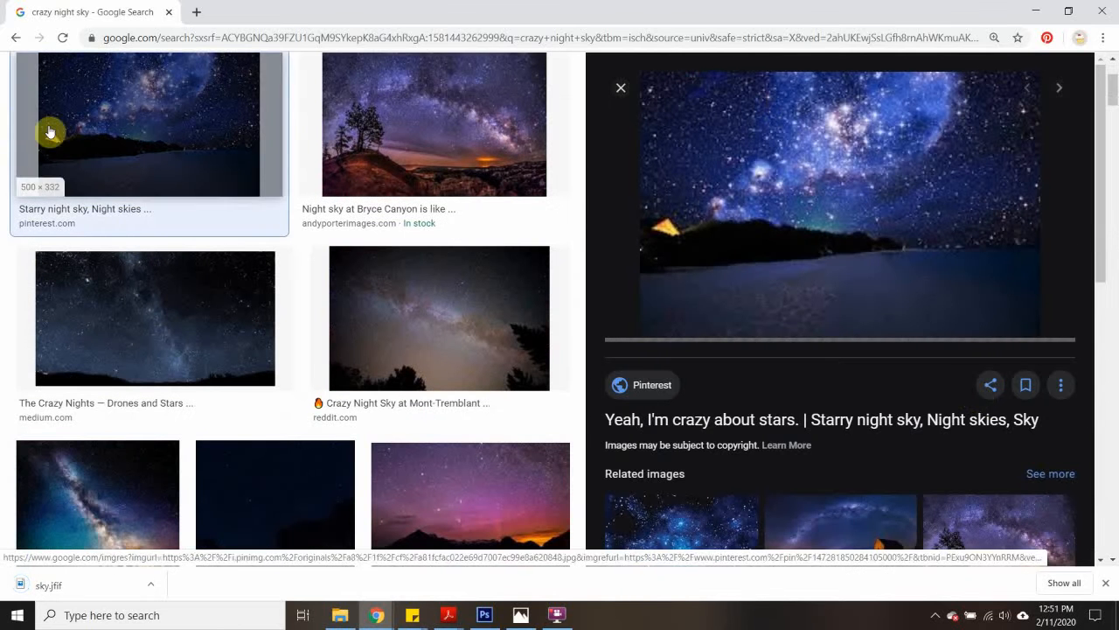
pyautogui.scroll(-2, 911, 240)
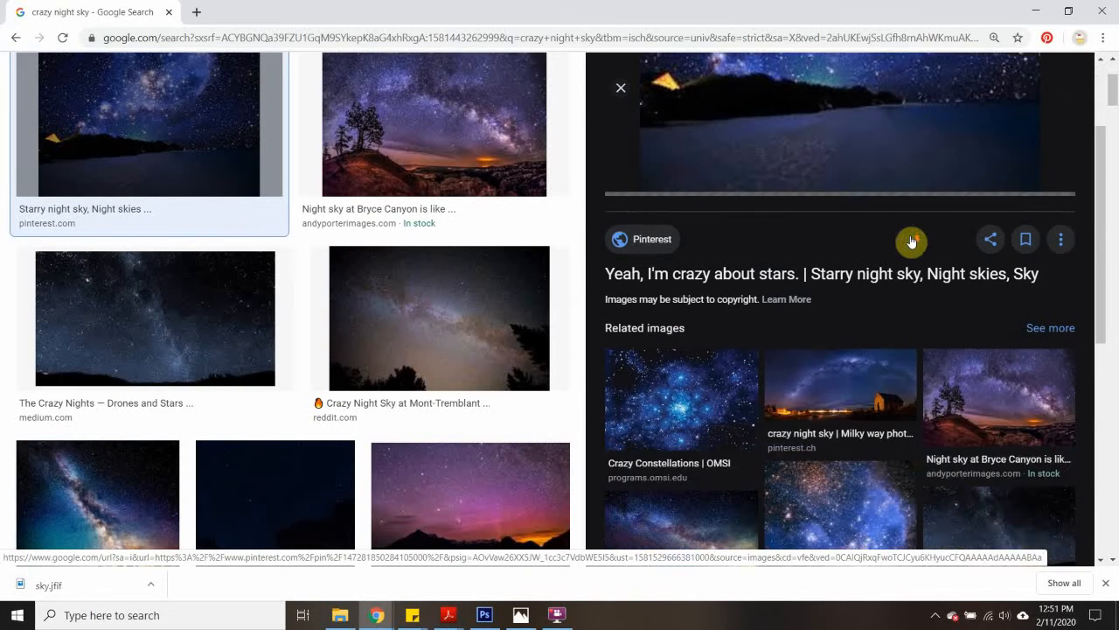
pyautogui.scroll(2, 911, 240)
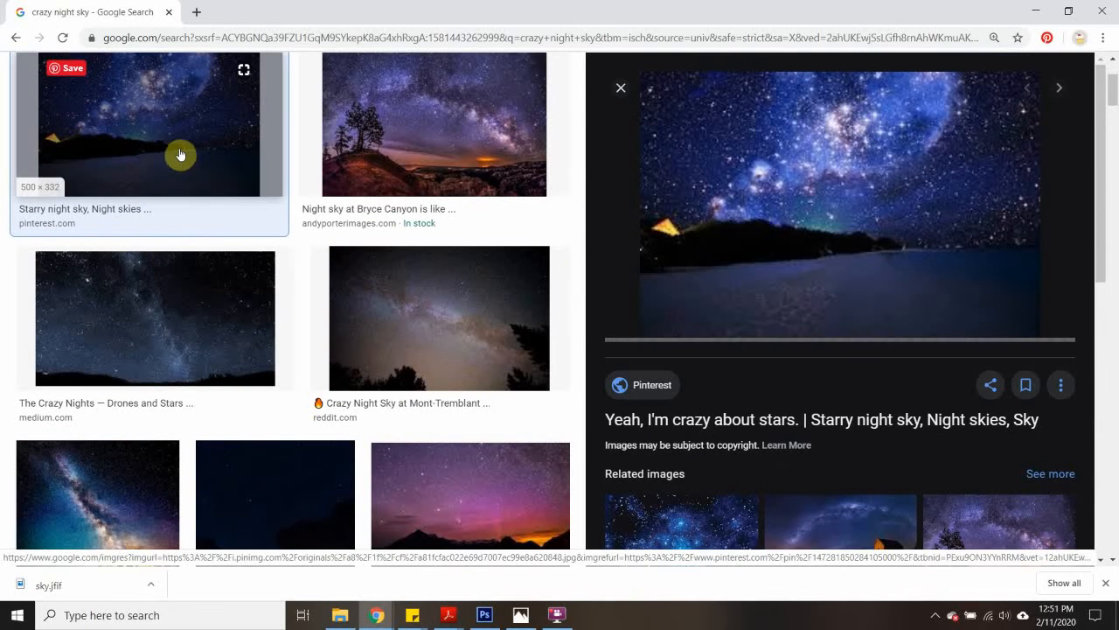
pyautogui.click(199, 349)
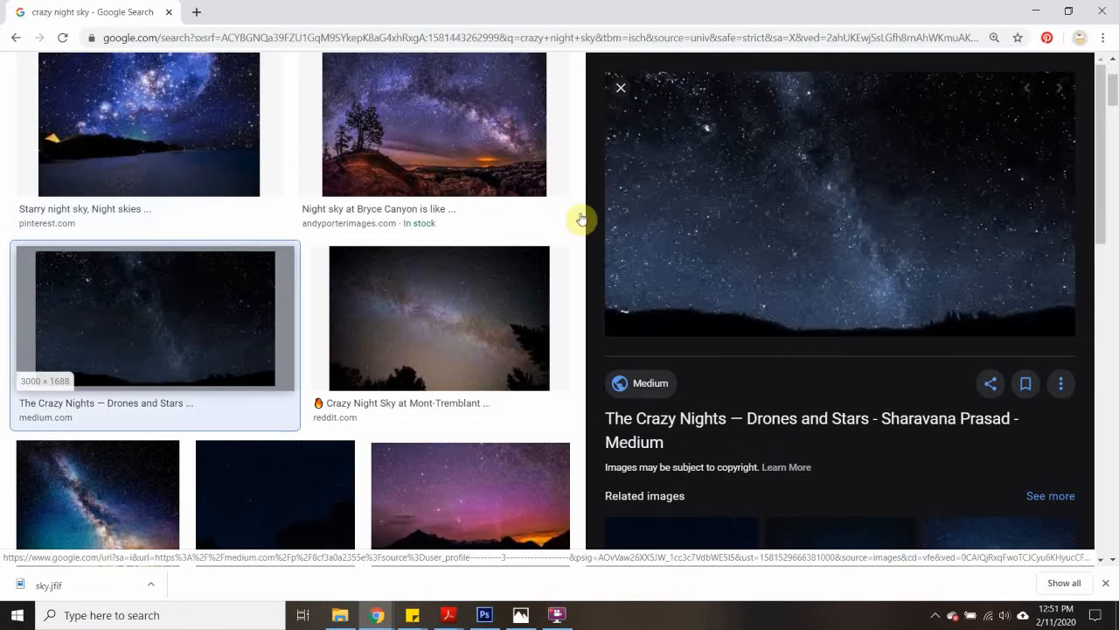
pyautogui.rightClick(814, 213)
pyautogui.click(885, 361)
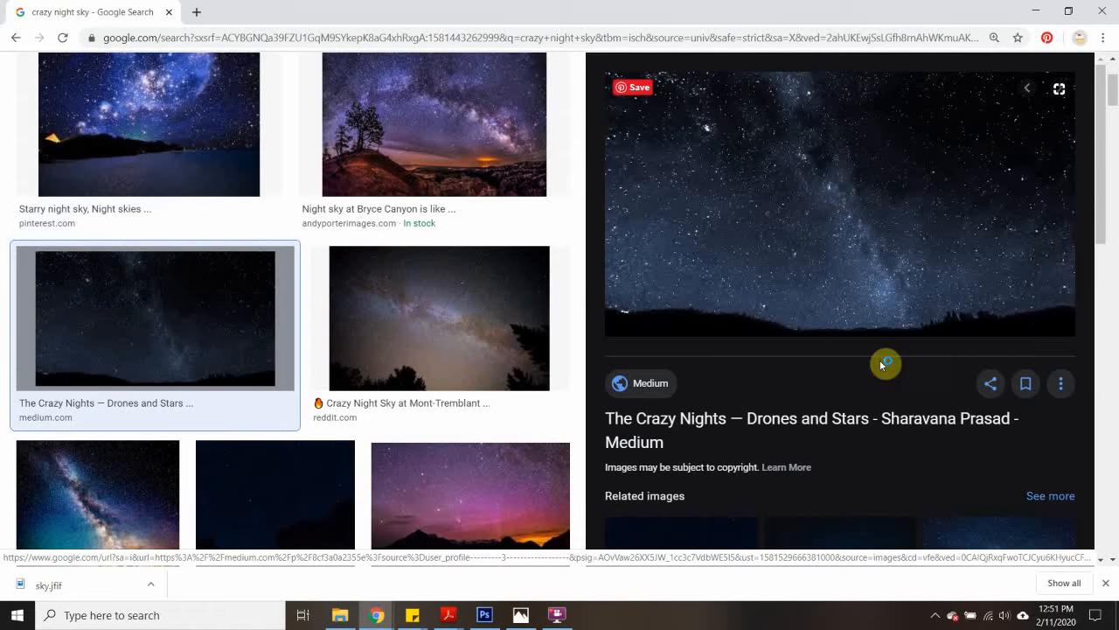
pyautogui.write('sky2')
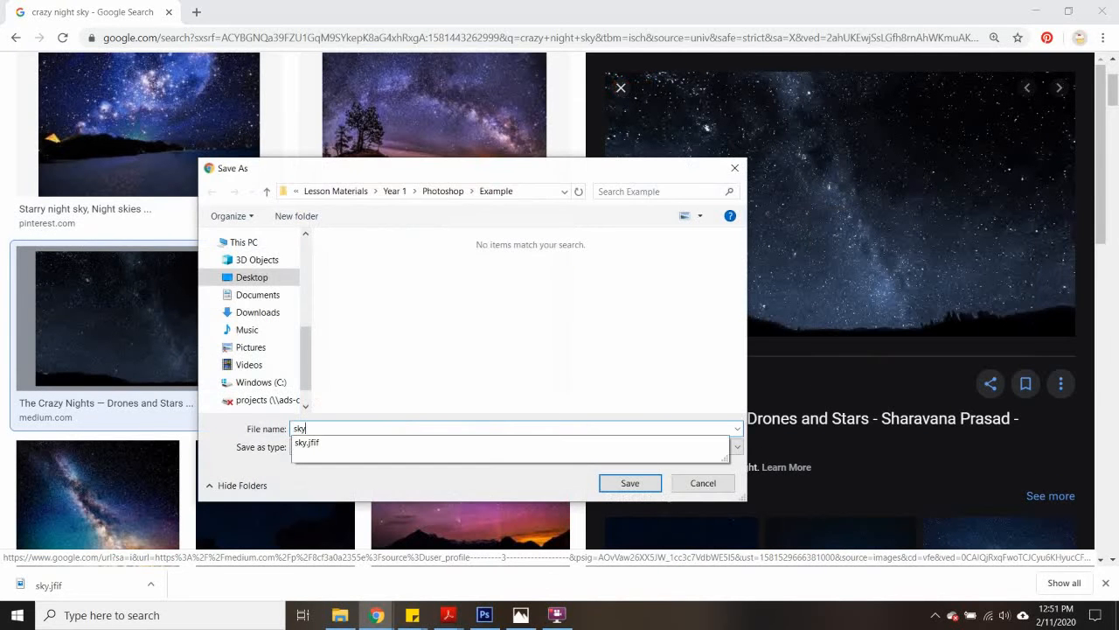
pyautogui.click(630, 484)
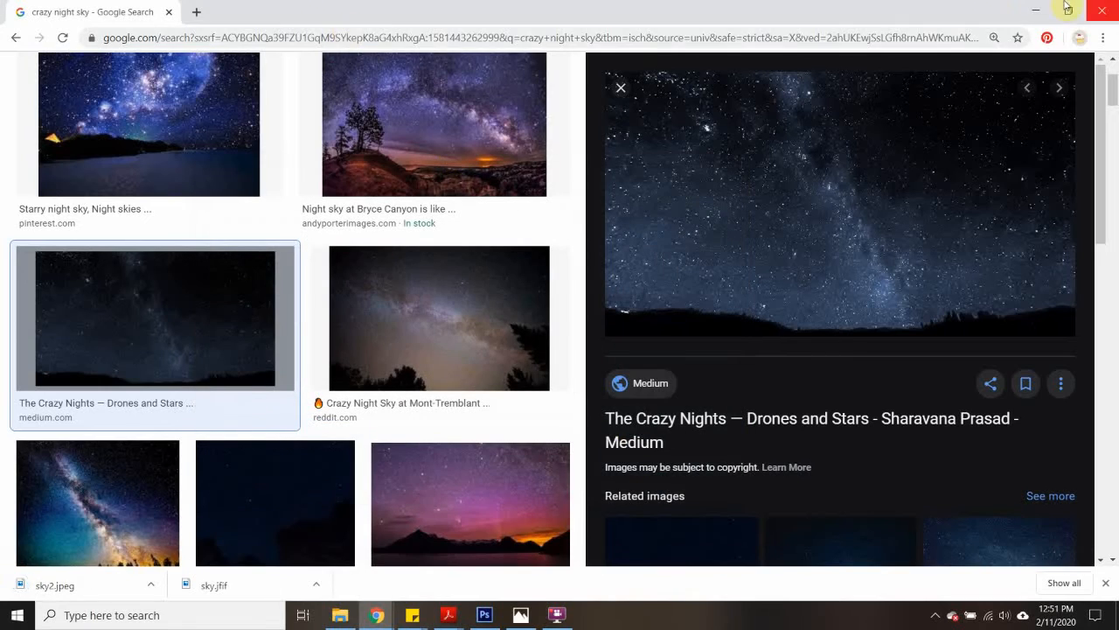
pyautogui.click(1106, 11)
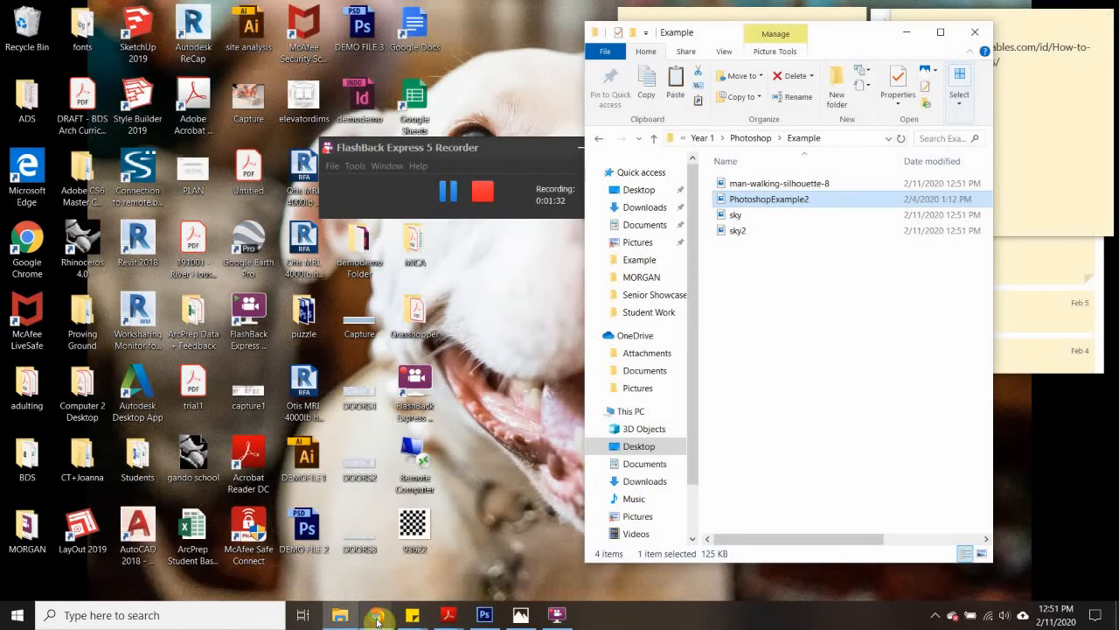
# - Switch to the T rex image search and preview the Mattel Jurassic World Bite 'N Fight Tyrannosaurus image
pyautogui.moveTo(376, 615)
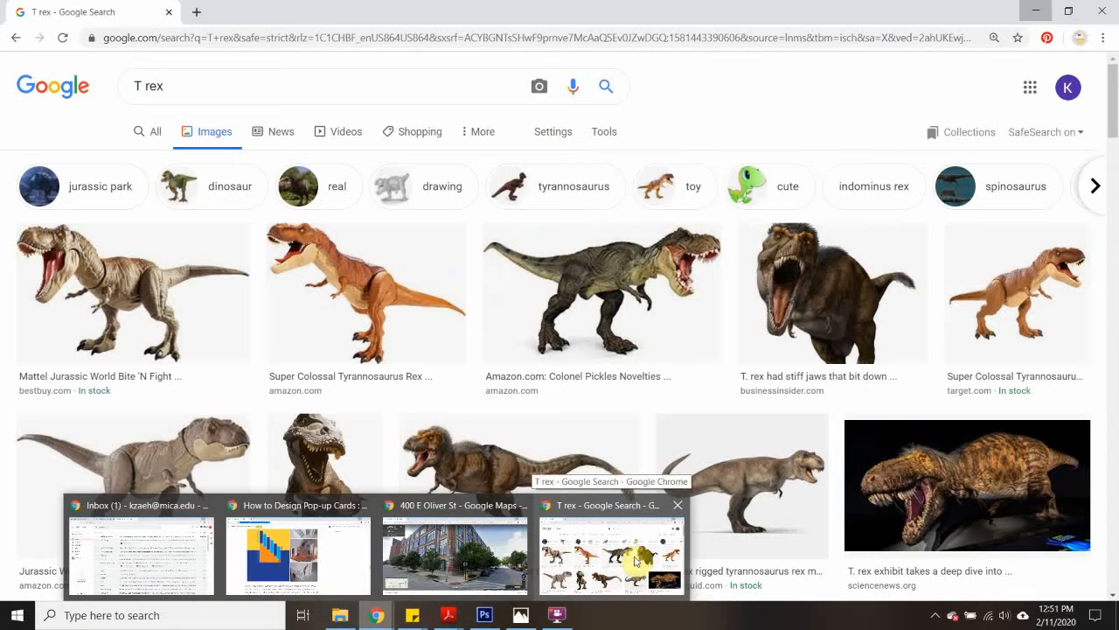
pyautogui.click(635, 560)
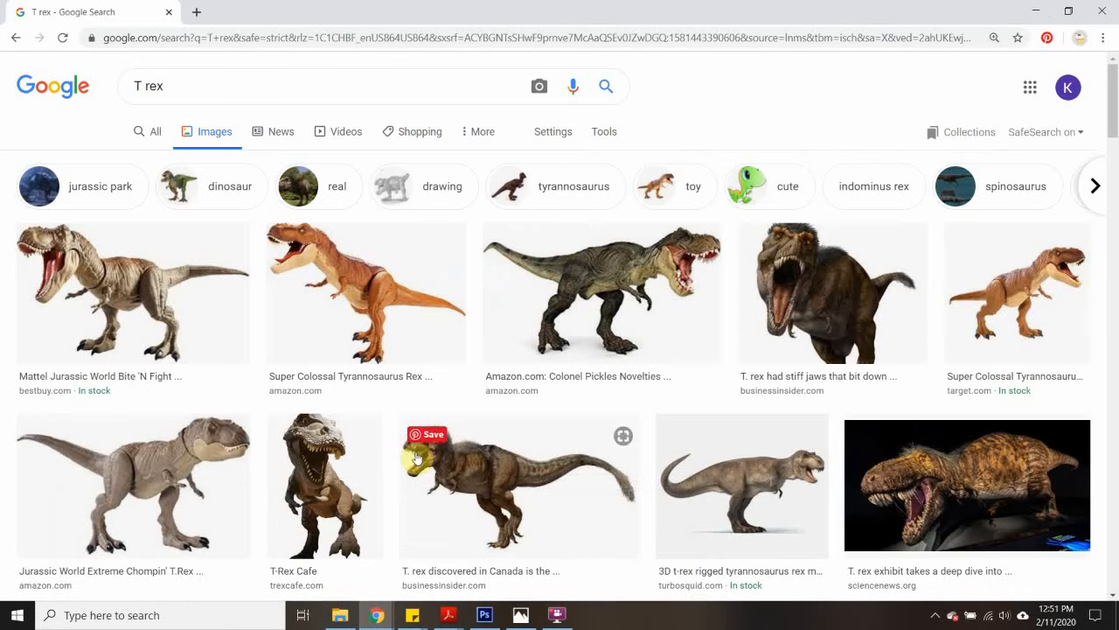
pyautogui.click(146, 275)
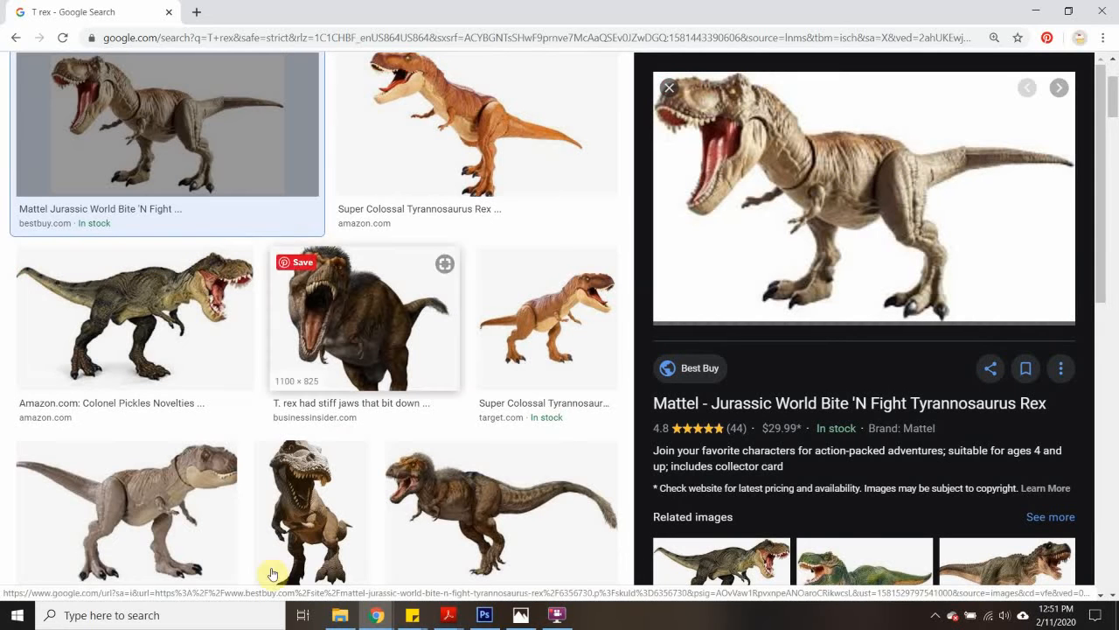
# - Switch to the browser window with the Street View page, search for "google maps", and open the Google Maps site from the results
pyautogui.click(391, 614)
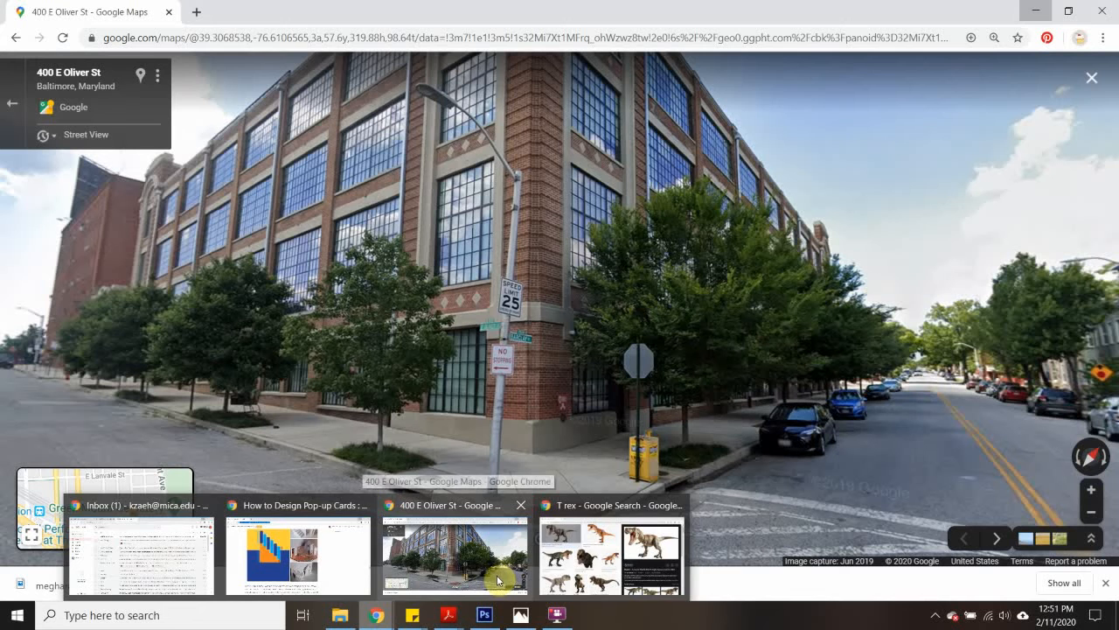
pyautogui.click(496, 578)
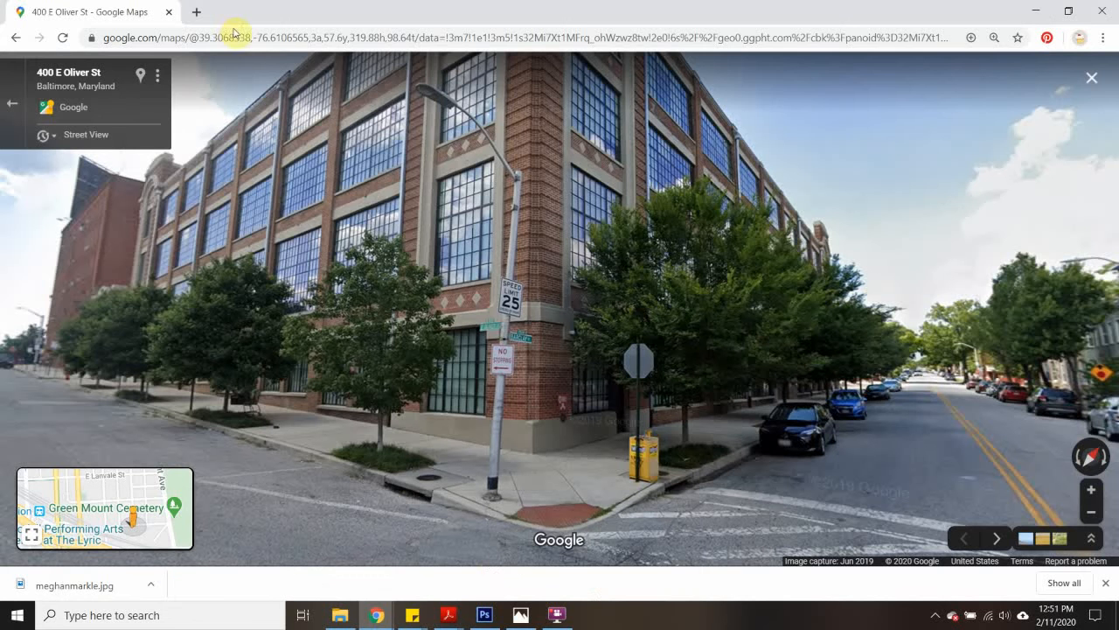
pyautogui.click(189, 36)
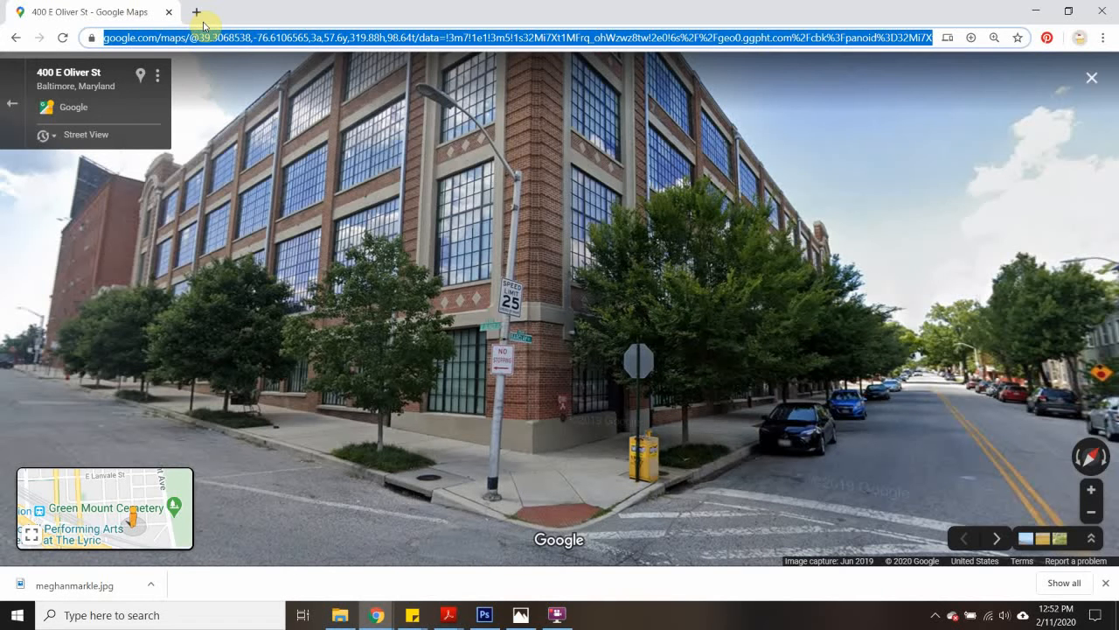
pyautogui.write('google,a')
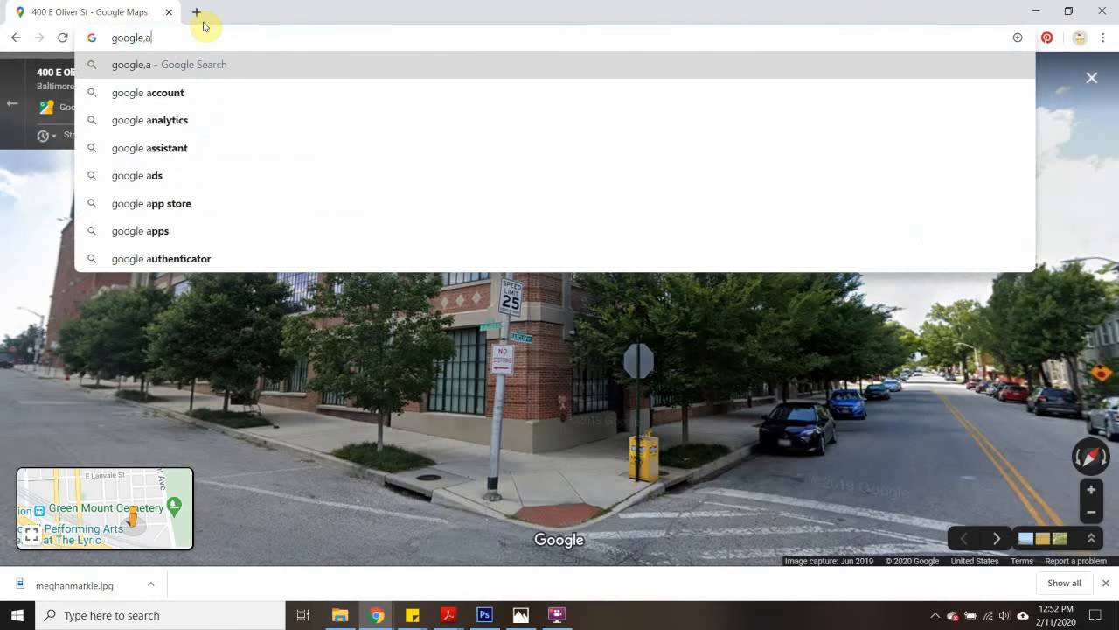
pyautogui.press('BackSpace')
pyautogui.press('BackSpace')
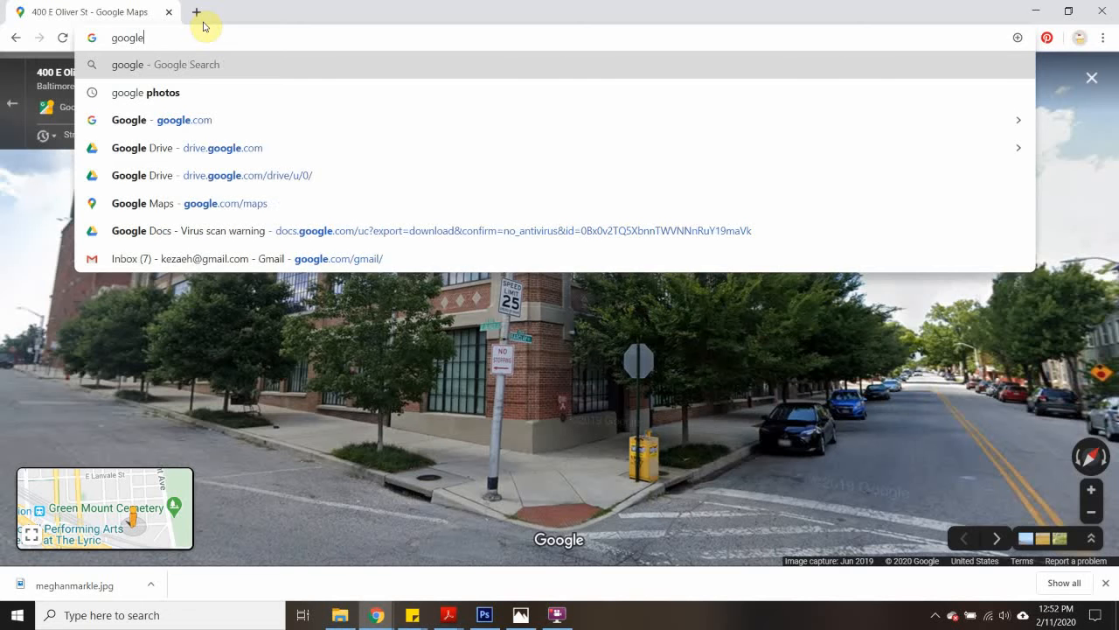
pyautogui.write('maps')
pyautogui.press('Return')
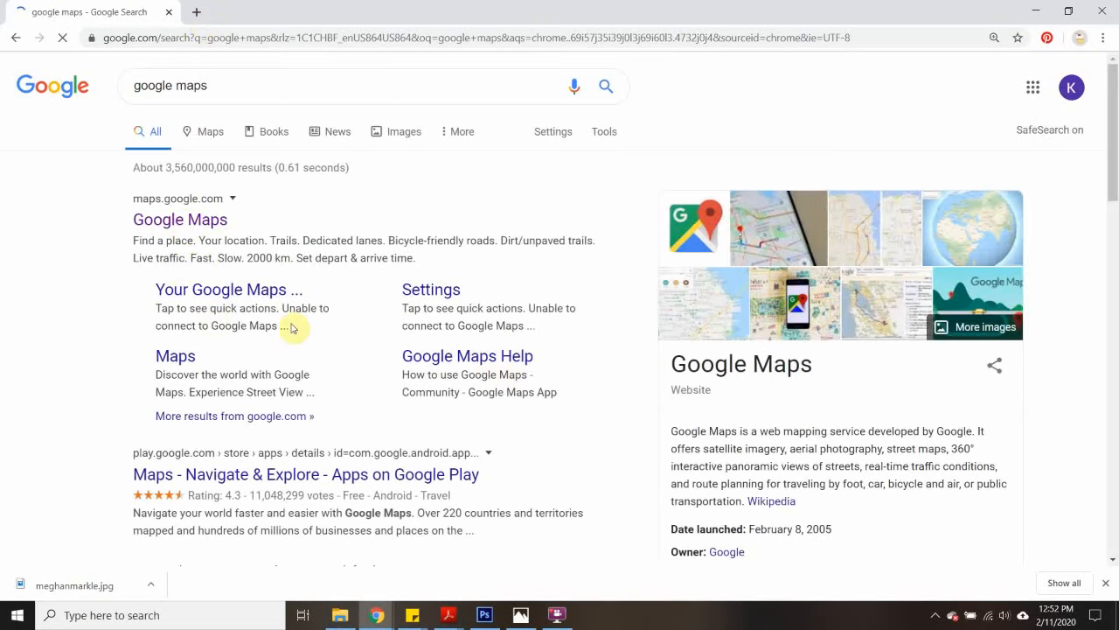
pyautogui.click(186, 223)
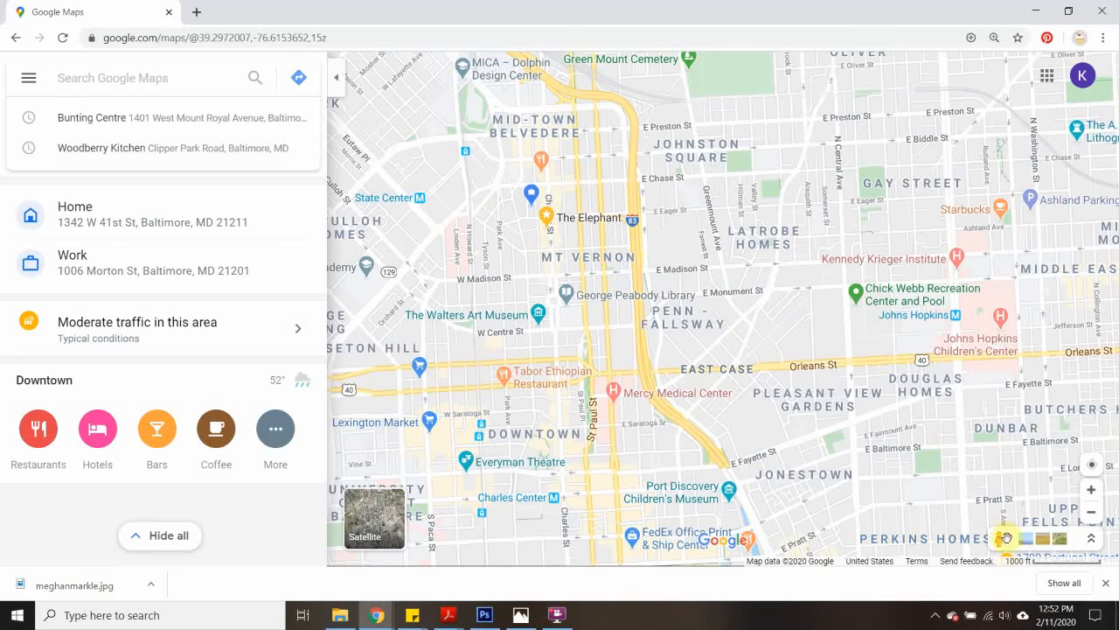
# - Enter Street View on Guilford Ave, just south of E Lanvale St in Baltimore's Station North area
pyautogui.click(998, 536)
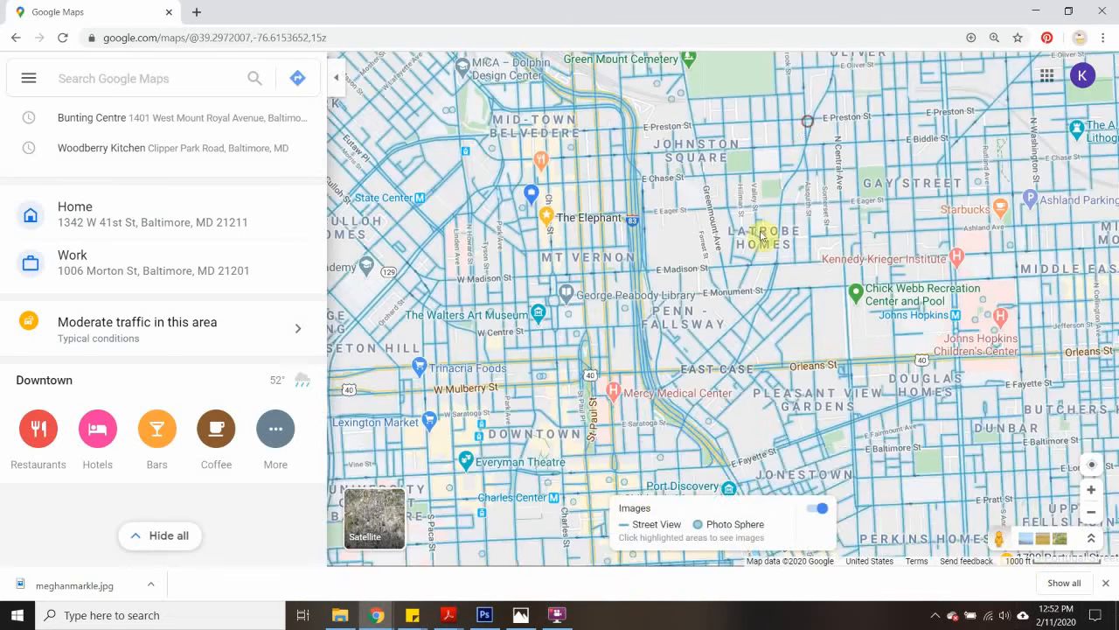
pyautogui.moveTo(637, 92); pyautogui.dragTo(735, 293)
pyautogui.scroll(5, 742, 203)
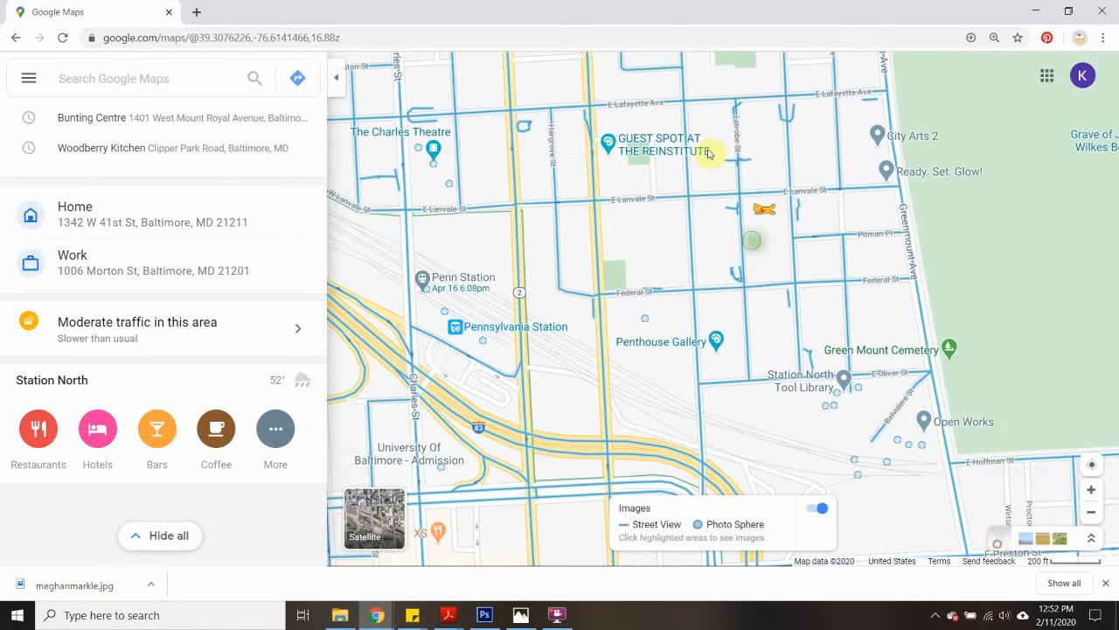
pyautogui.moveTo(708, 153); pyautogui.dragTo(697, 227)
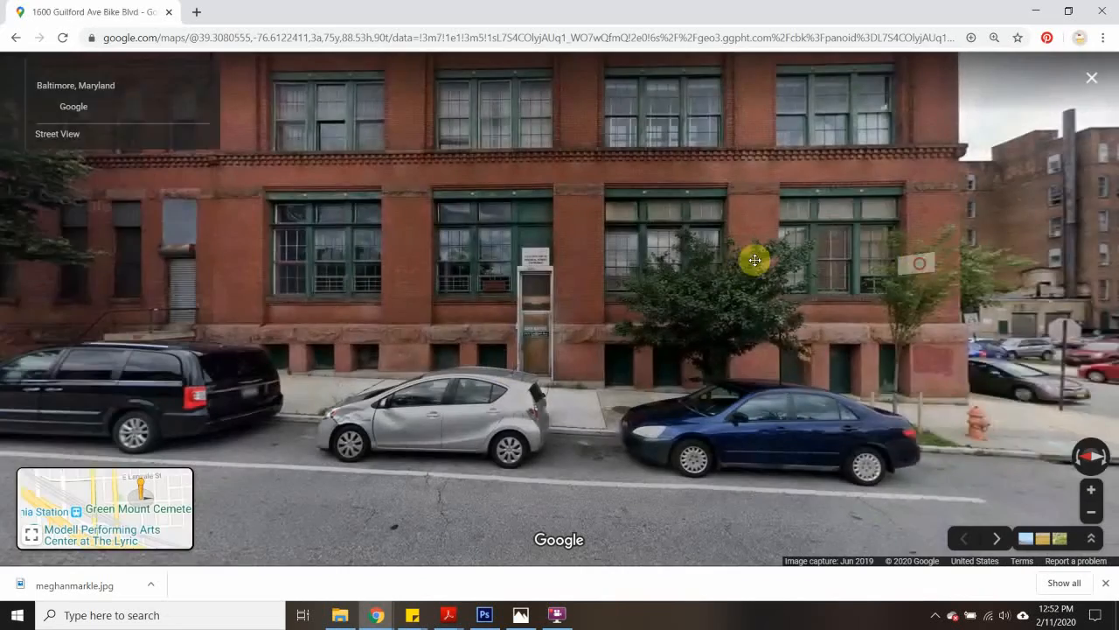
# - Look around the brick buildings on Guilford Ave and move to Federal St to examine possible background scenes
pyautogui.moveTo(754, 259); pyautogui.dragTo(113, 180)
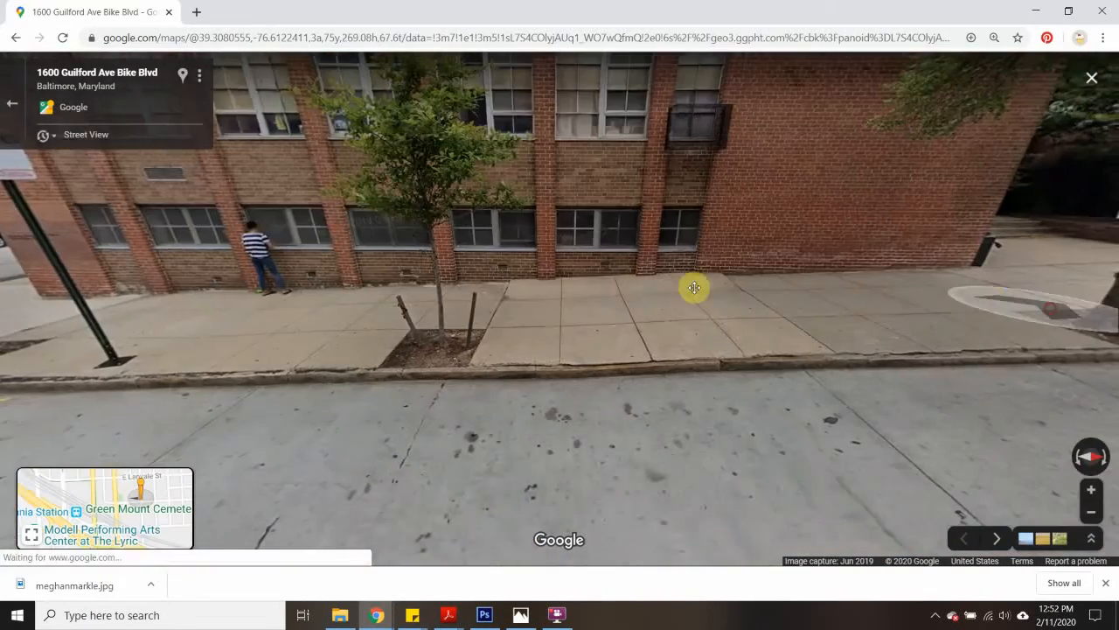
pyautogui.moveTo(694, 287); pyautogui.dragTo(393, 507)
pyautogui.moveTo(749, 373); pyautogui.dragTo(181, 255)
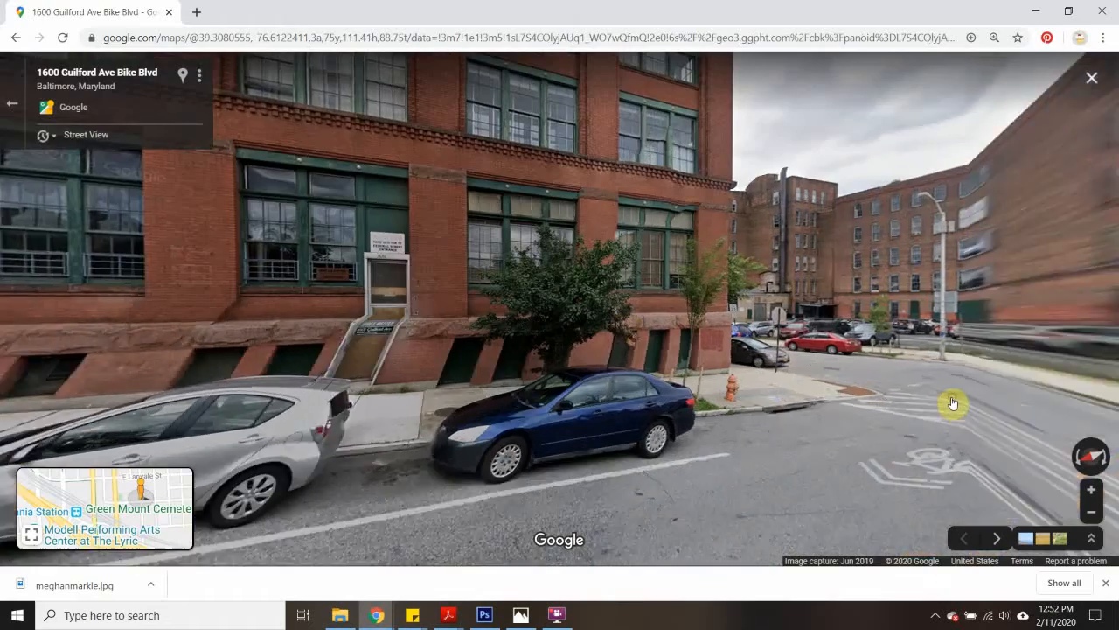
pyautogui.click(953, 403)
pyautogui.moveTo(87, 325); pyautogui.dragTo(809, 429)
pyautogui.moveTo(300, 411); pyautogui.dragTo(504, 344)
pyautogui.moveTo(759, 433); pyautogui.dragTo(174, 352)
pyautogui.moveTo(752, 284); pyautogui.dragTo(599, 320)
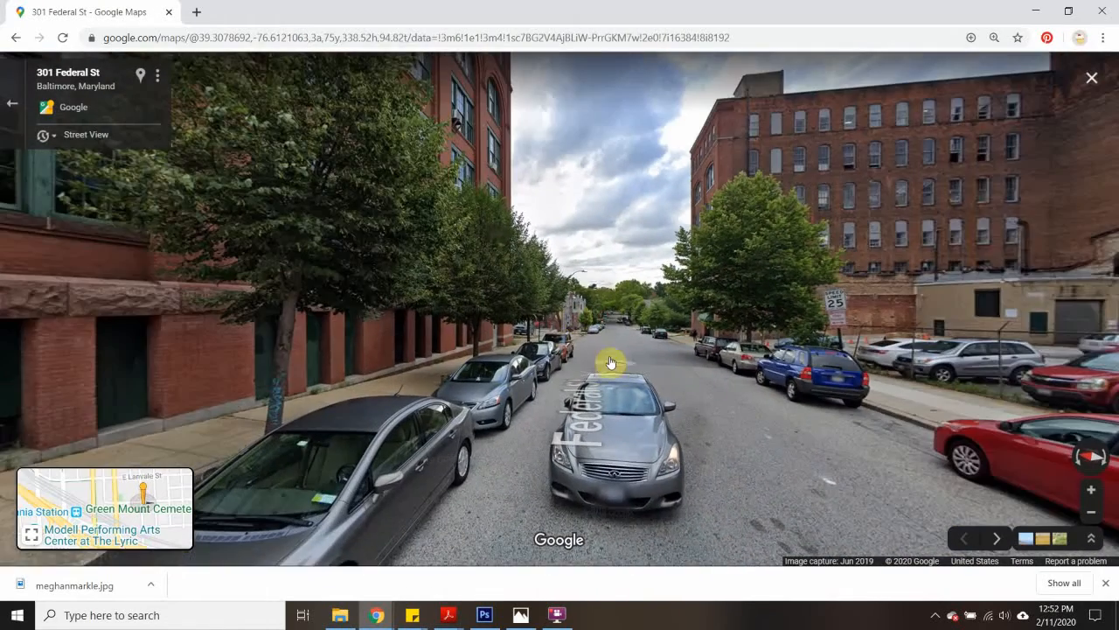
# - Advance along Federal St to the Brentwood Ave corner and examine the surrounding streets and row houses
pyautogui.click(624, 326)
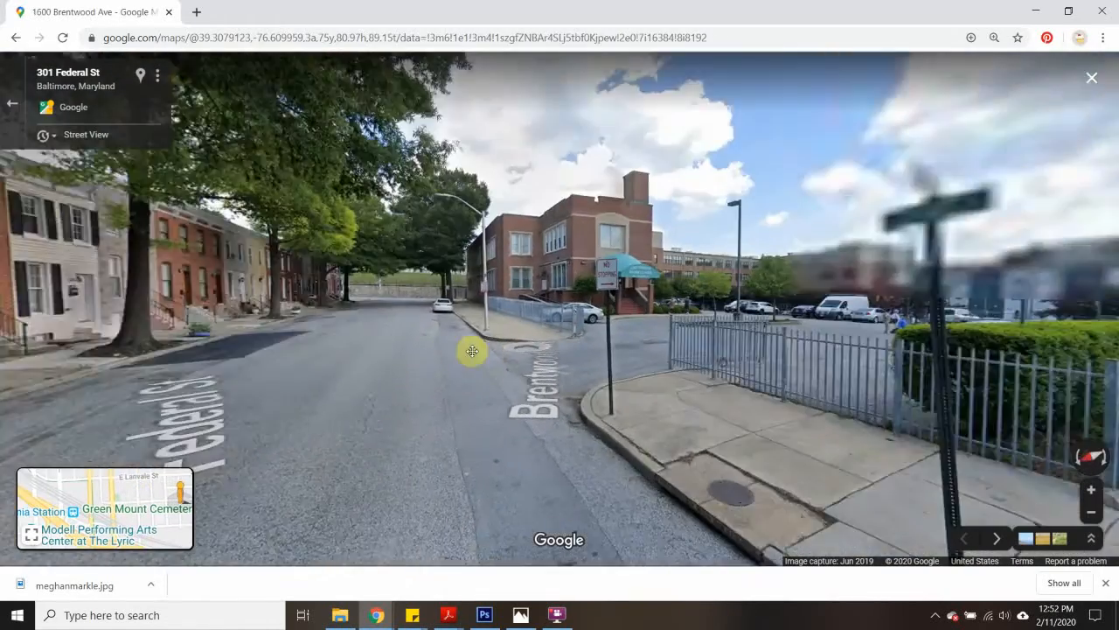
pyautogui.moveTo(472, 351); pyautogui.dragTo(263, 300)
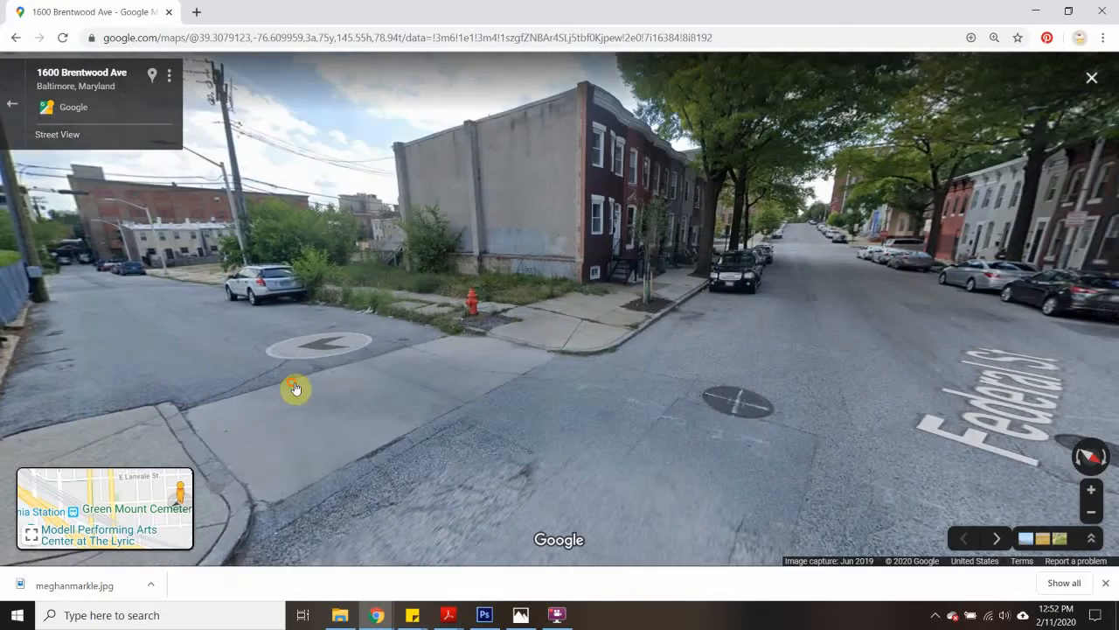
pyautogui.moveTo(294, 388); pyautogui.dragTo(1032, 358)
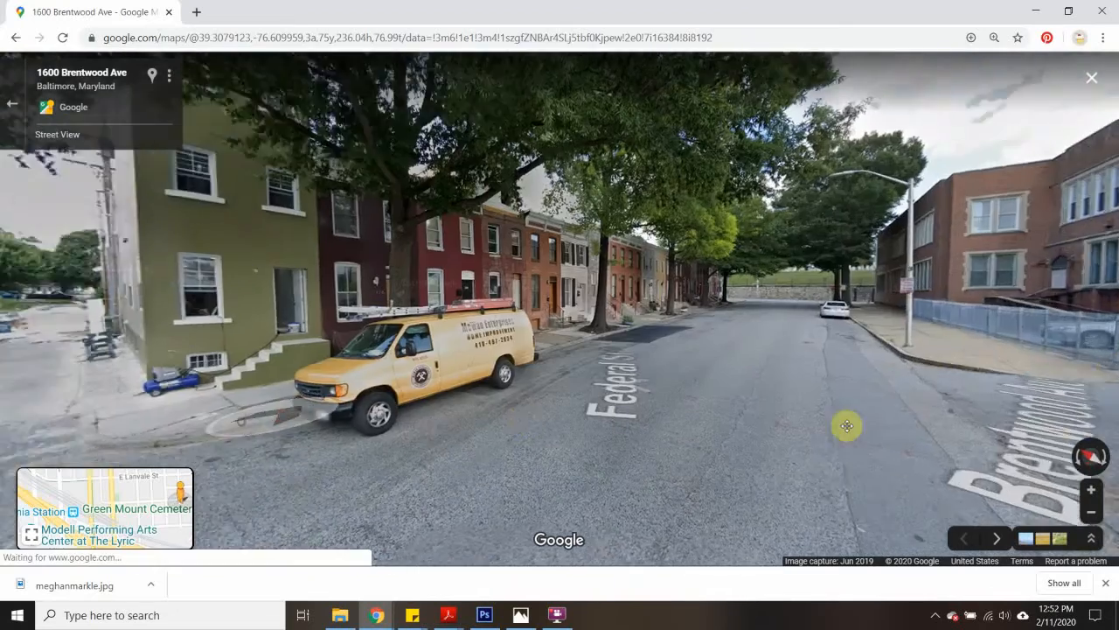
pyautogui.moveTo(846, 425); pyautogui.dragTo(192, 405)
# - Go back along Federal St to Latrobe St and enter the alley between the brick buildings, facing down it
pyautogui.click(159, 323)
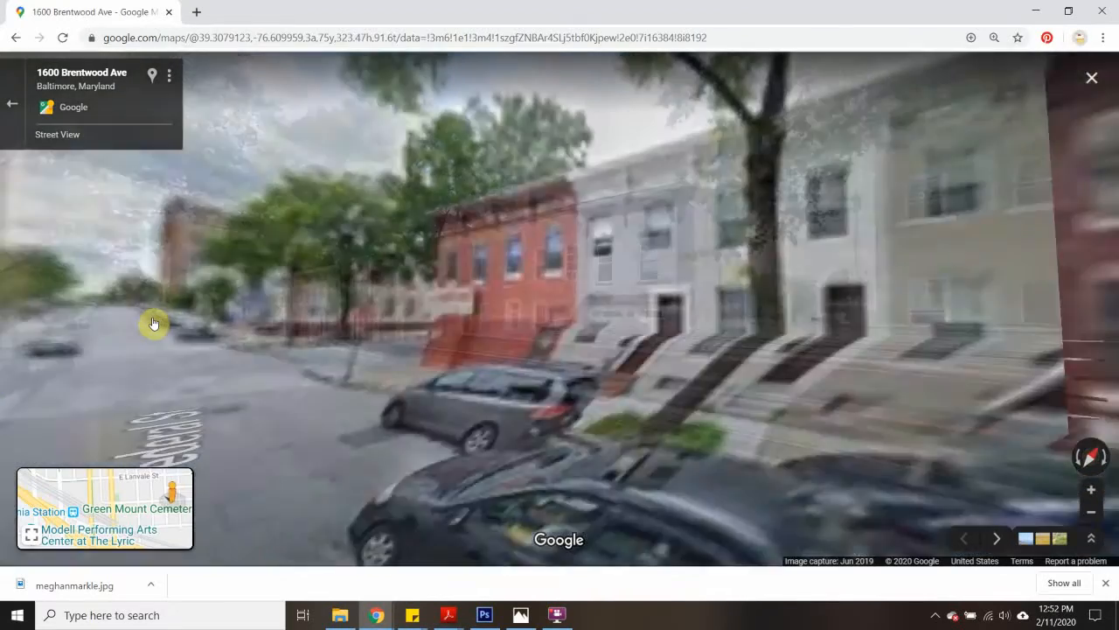
pyautogui.click(152, 323)
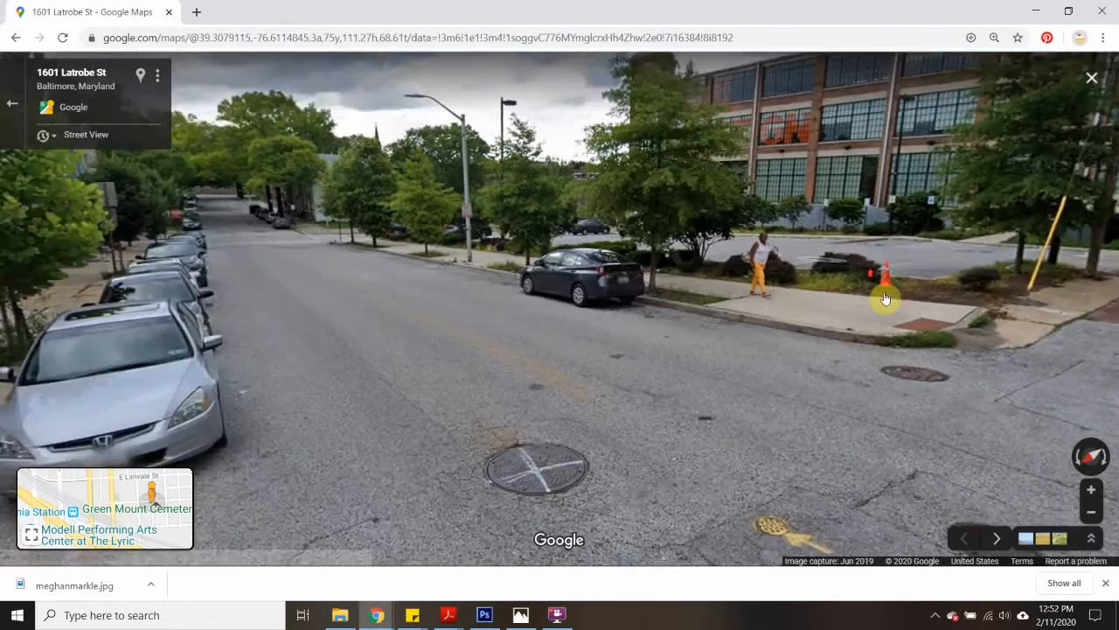
pyautogui.moveTo(885, 300); pyautogui.dragTo(667, 375)
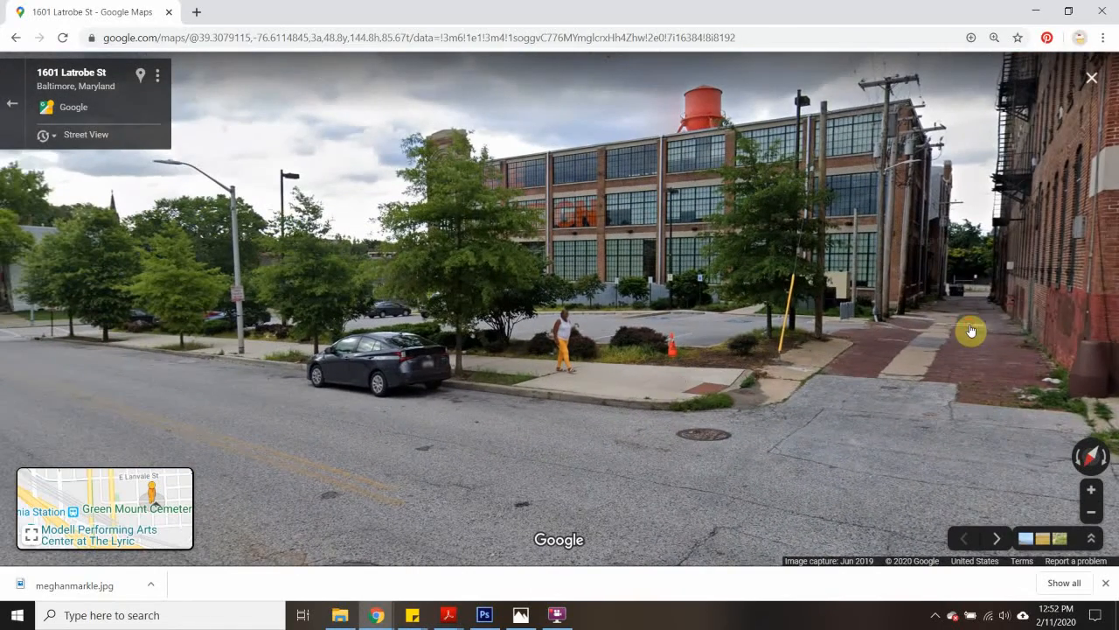
pyautogui.click(970, 331)
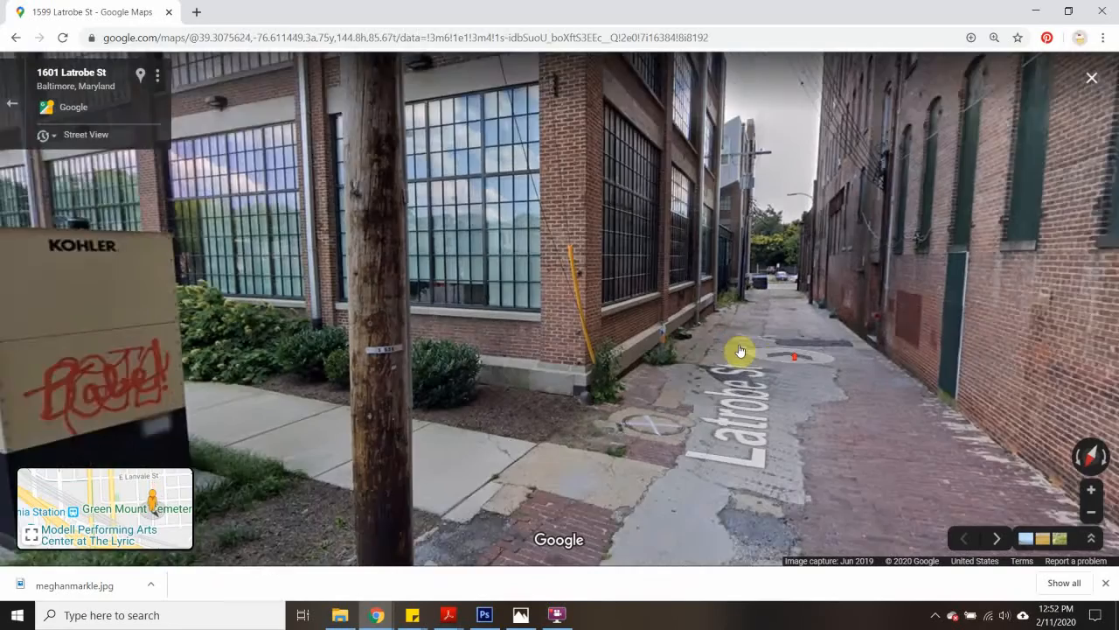
pyautogui.moveTo(741, 351); pyautogui.dragTo(482, 424)
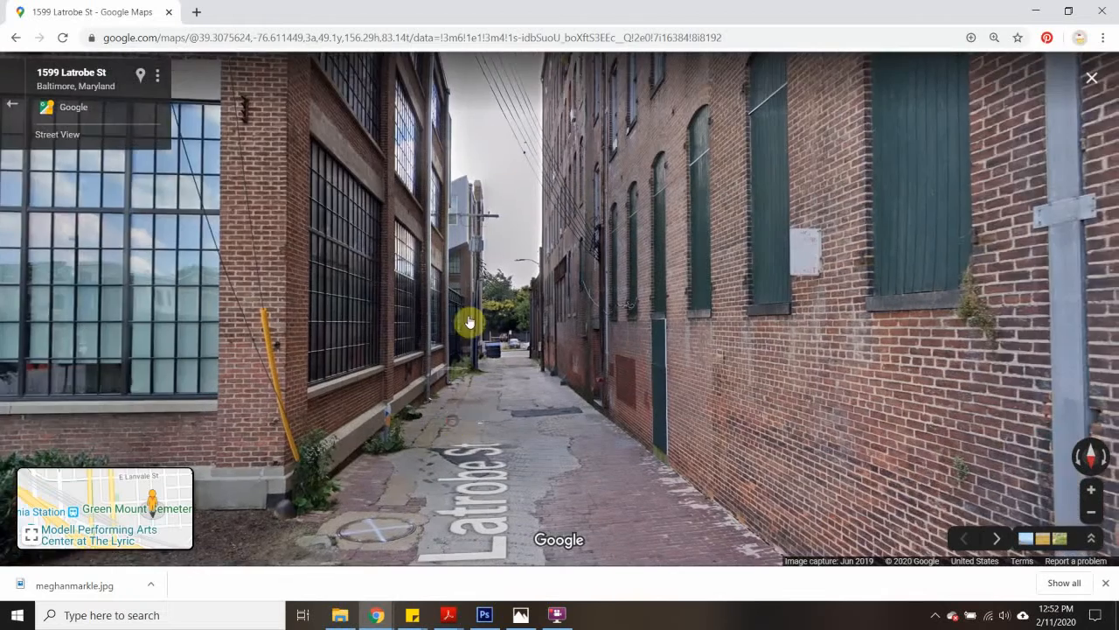
pyautogui.moveTo(469, 323); pyautogui.dragTo(712, 365)
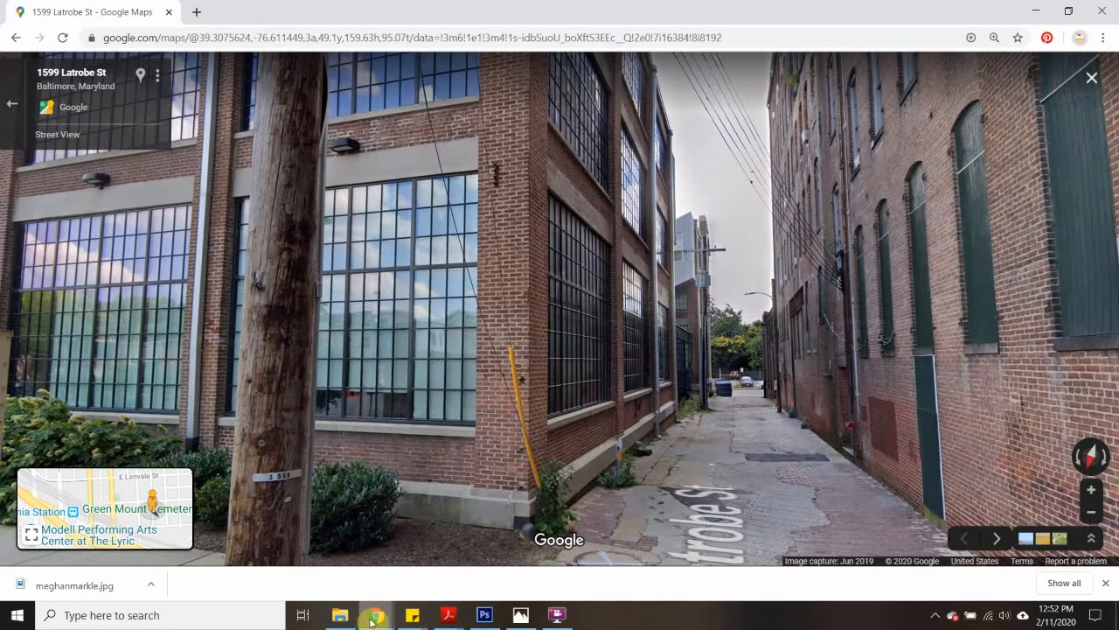
# - Open PhotoshopExample2 from the Example folder and shrink its window so it sits beside the Street View alley
pyautogui.click(340, 614)
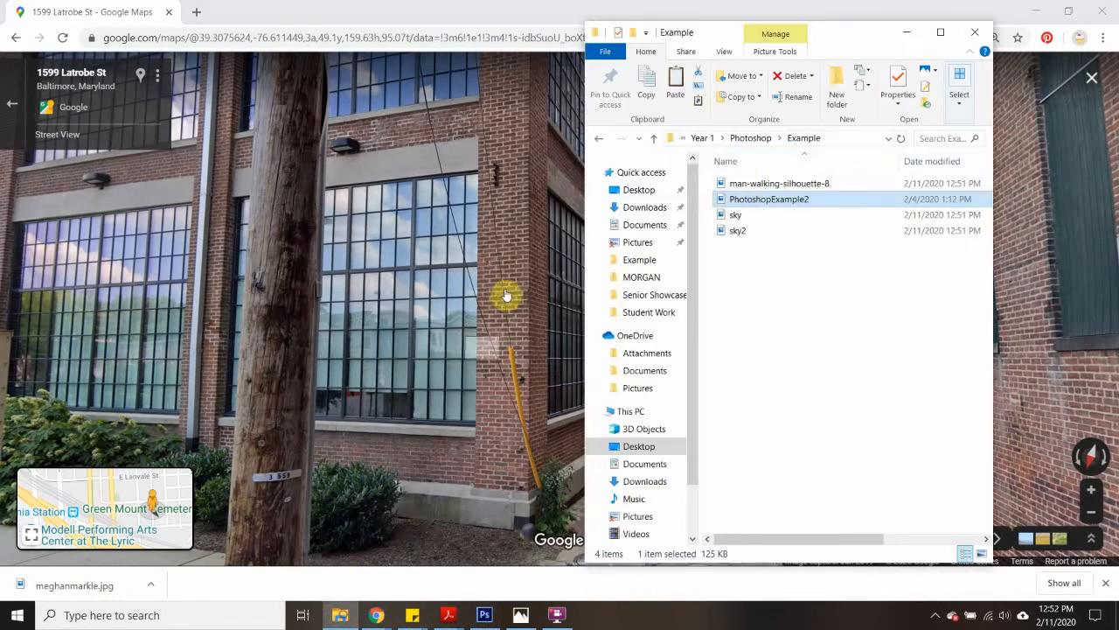
pyautogui.click(757, 186)
pyautogui.click(758, 214)
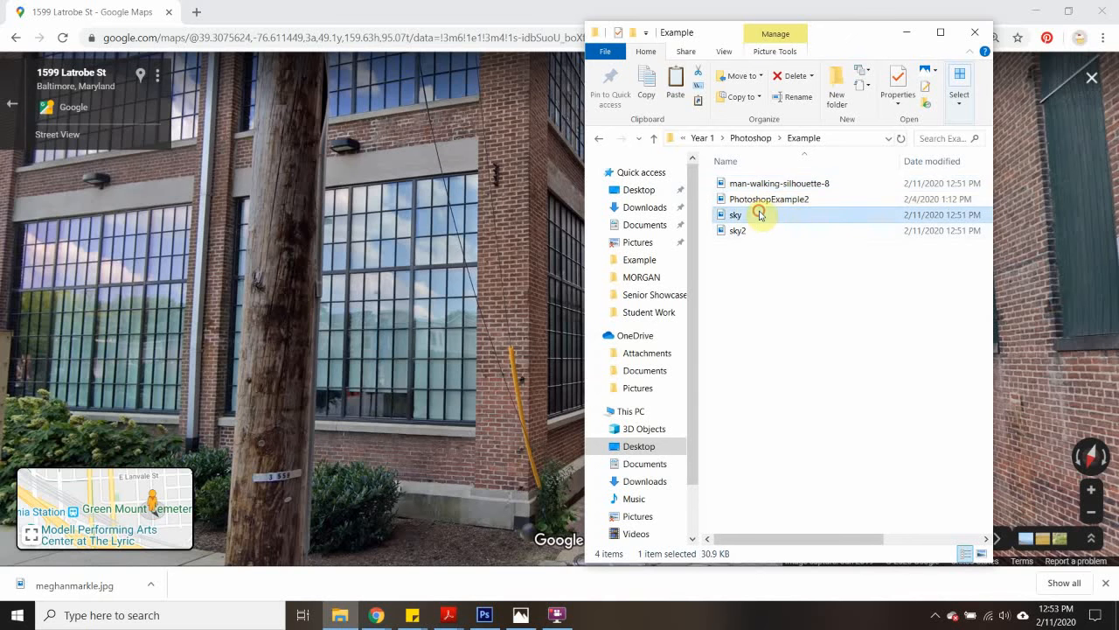
pyautogui.click(794, 201)
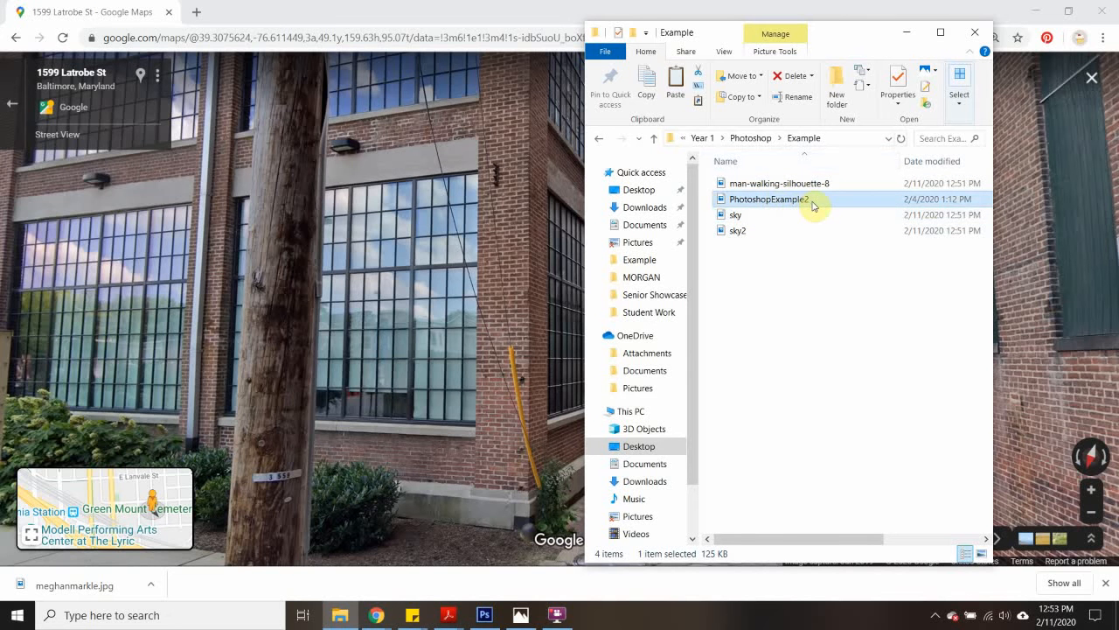
pyautogui.doubleClick(812, 202)
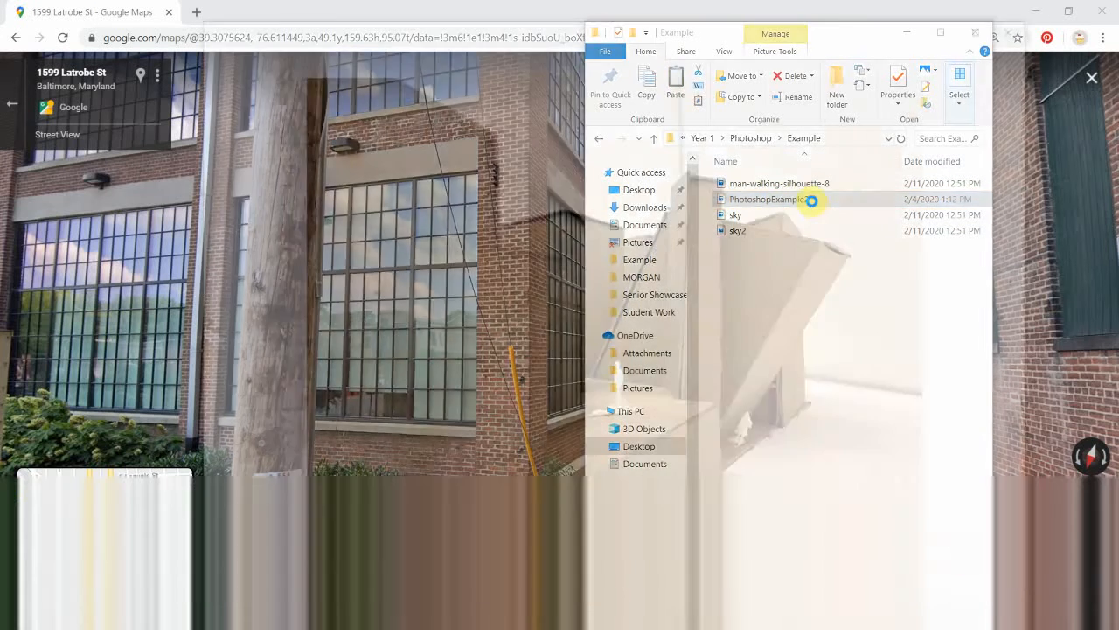
pyautogui.moveTo(496, 17); pyautogui.dragTo(198, 86)
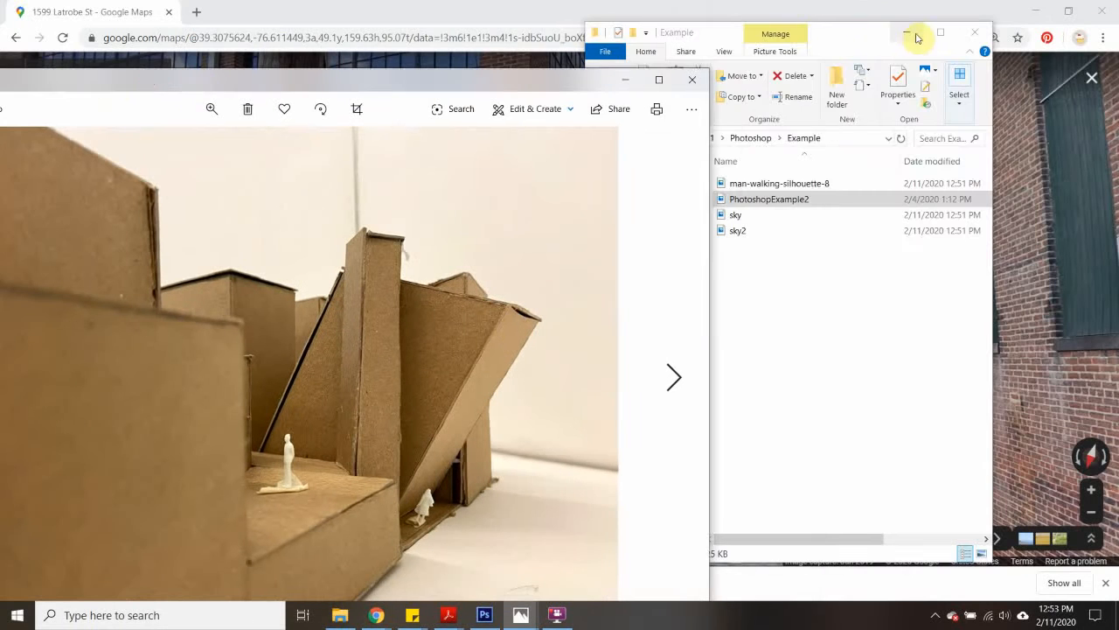
pyautogui.click(909, 33)
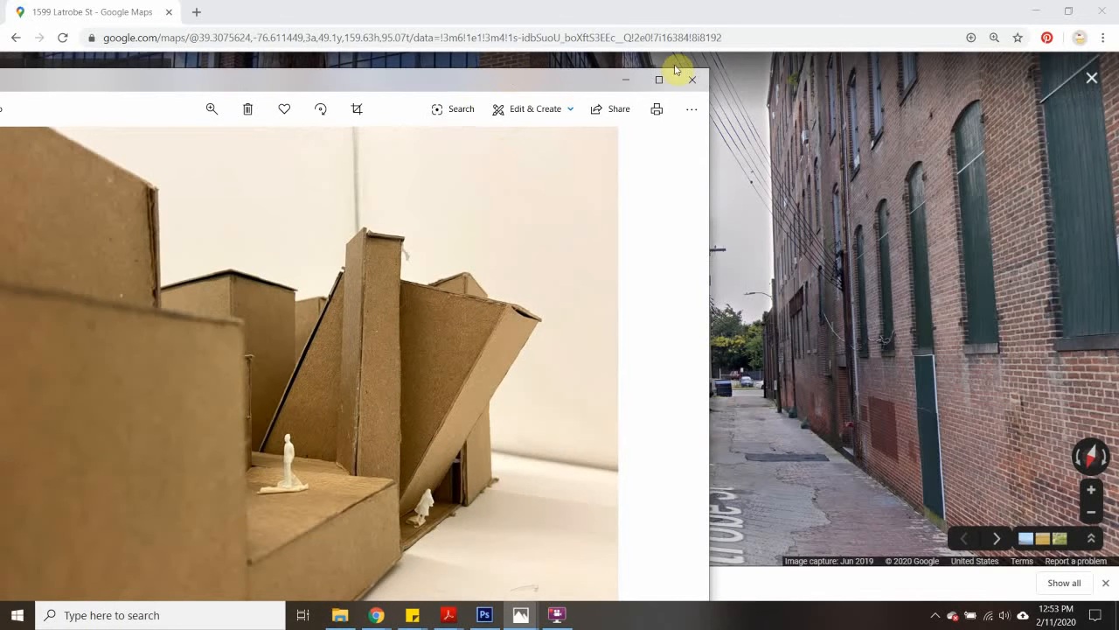
pyautogui.moveTo(709, 69); pyautogui.dragTo(385, 290)
pyautogui.moveTo(288, 312); pyautogui.dragTo(403, 89)
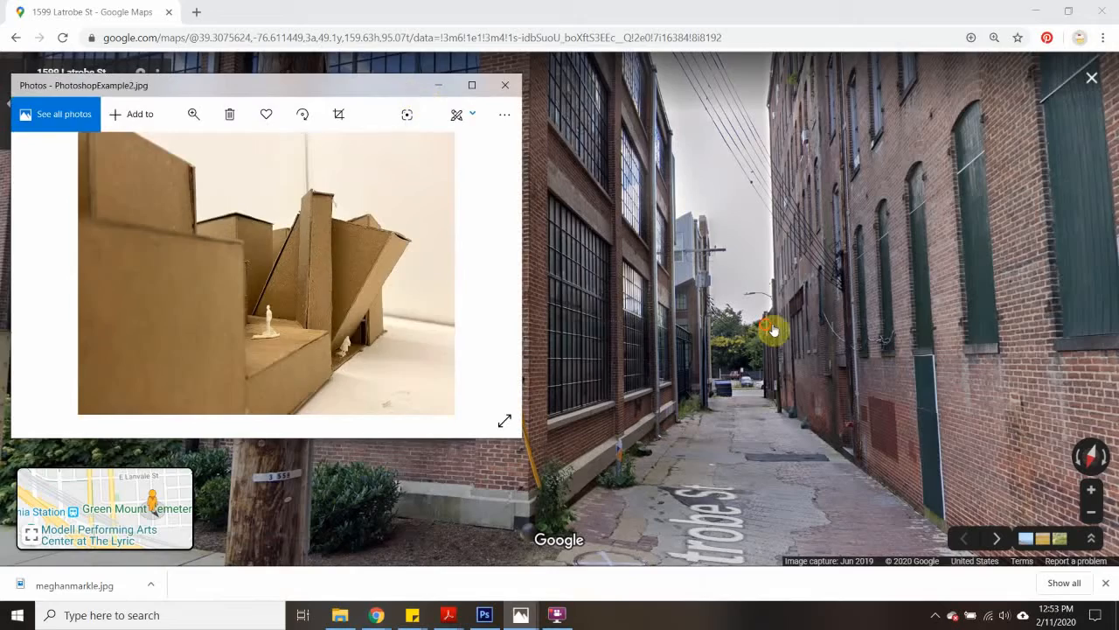
# - Rotate the Street View alley to suit the model photo's perspective, compare the two, and close the photo
pyautogui.moveTo(775, 324); pyautogui.dragTo(857, 280)
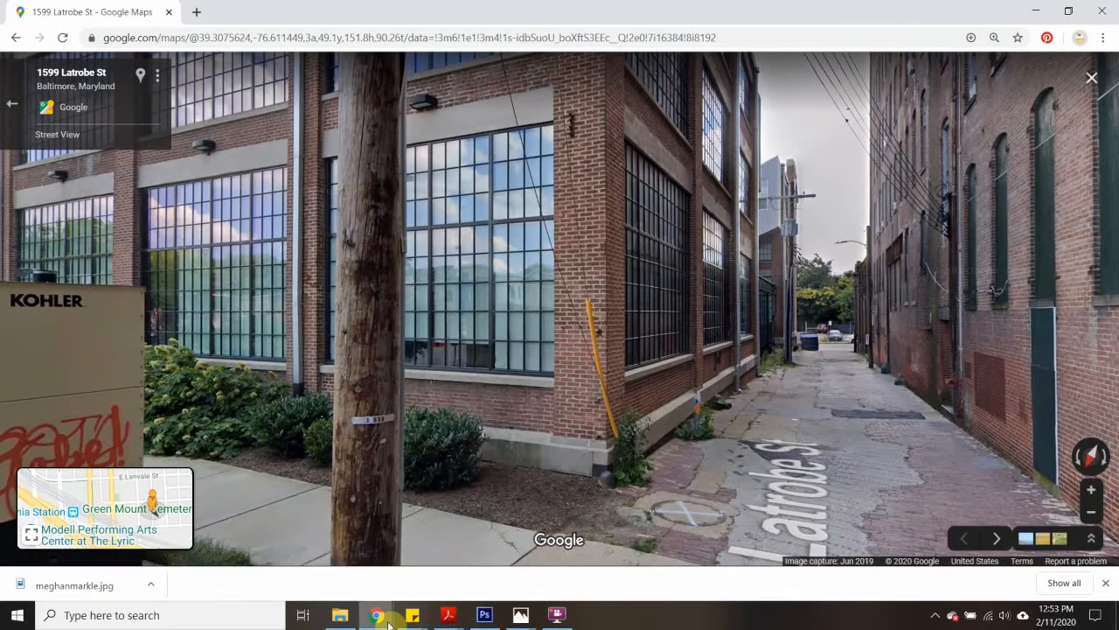
pyautogui.moveTo(376, 615)
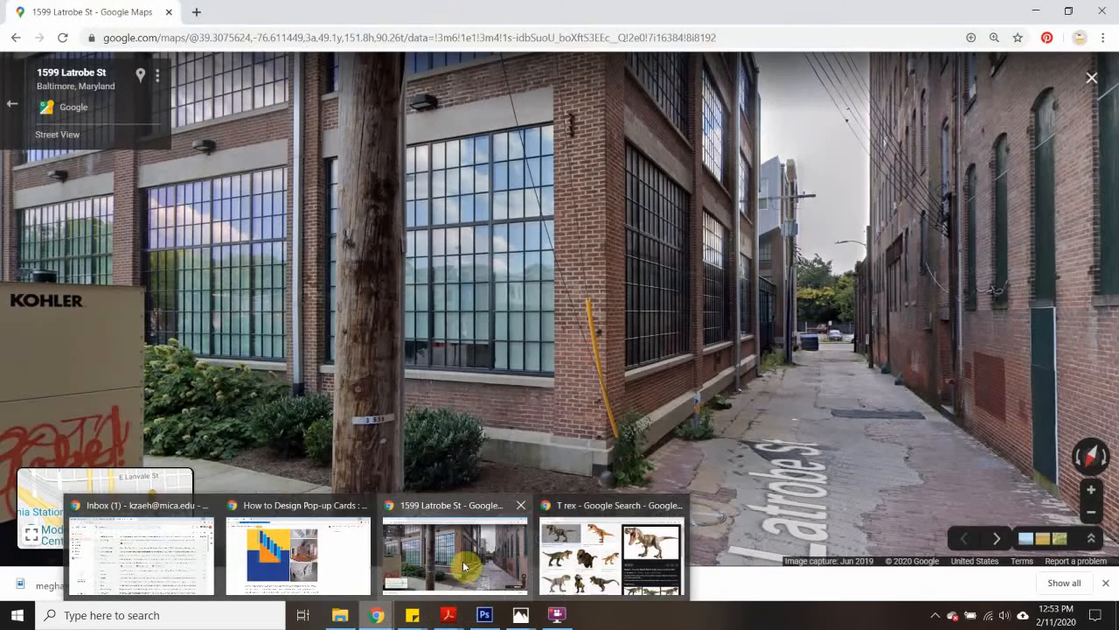
pyautogui.moveTo(479, 623)
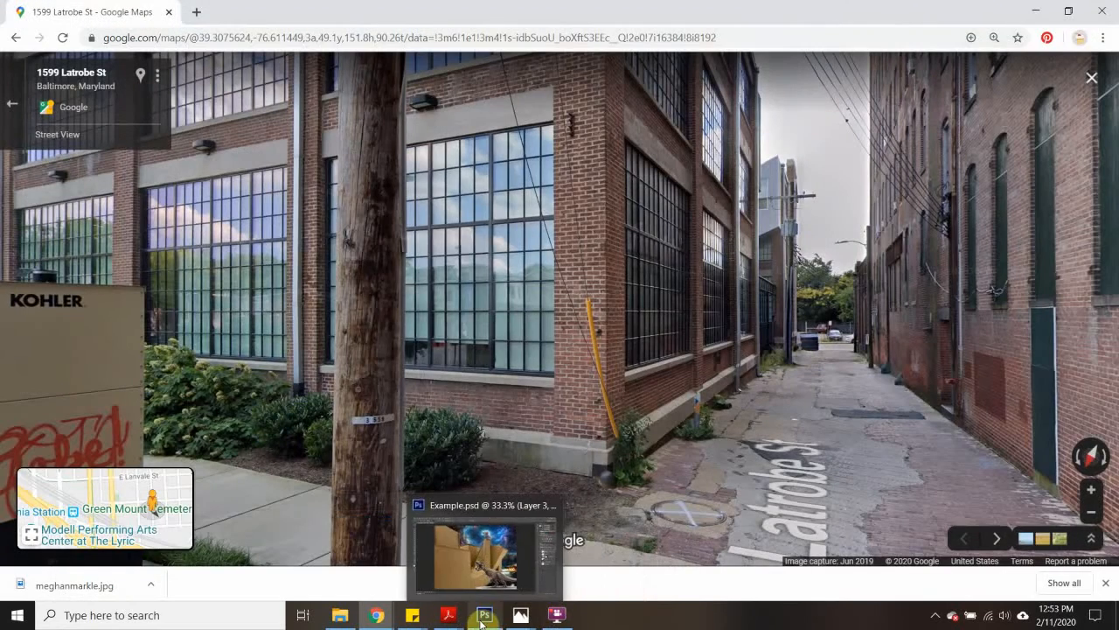
pyautogui.moveTo(521, 616)
pyautogui.click(521, 558)
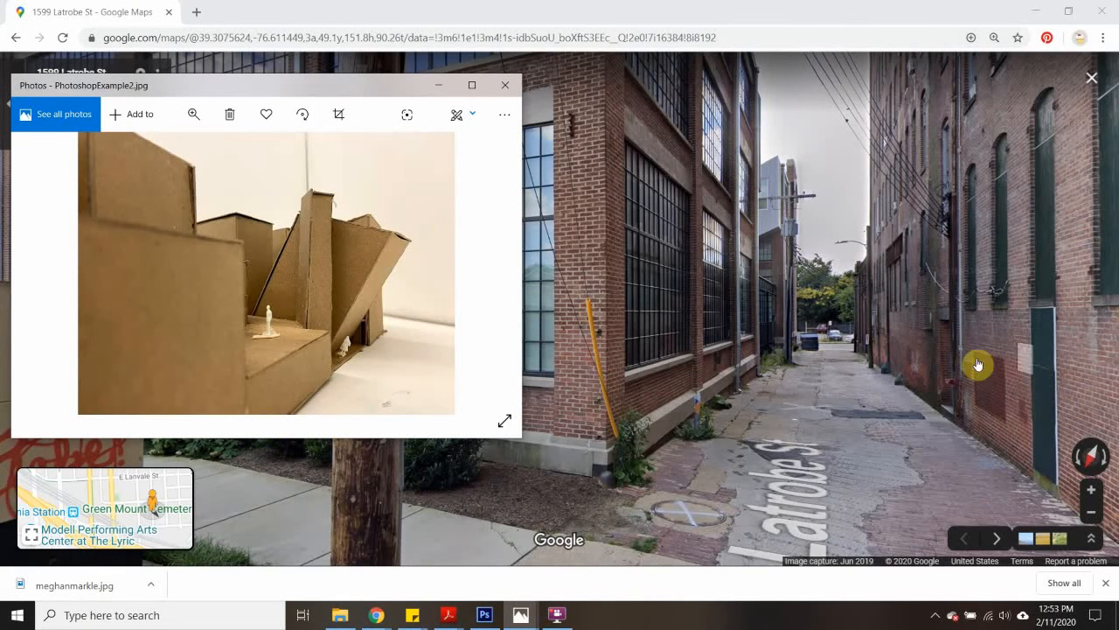
pyautogui.click(505, 87)
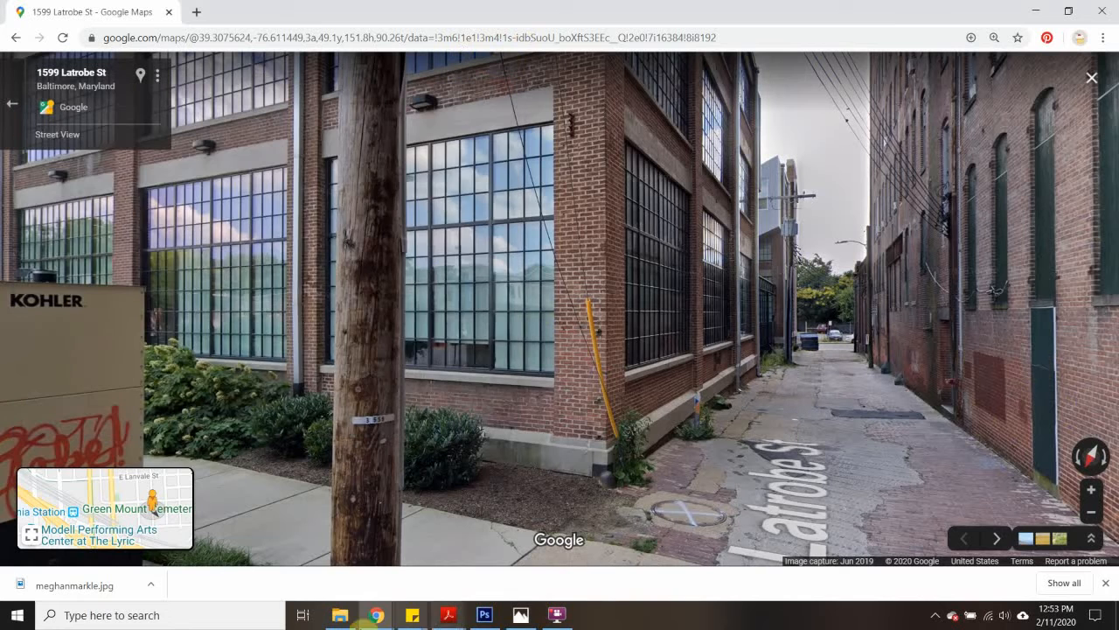
# - Open Snipping Tool and capture the Street View alley scene, leaving out the address box and mini map
pyautogui.click(175, 611)
pyautogui.write('snip')
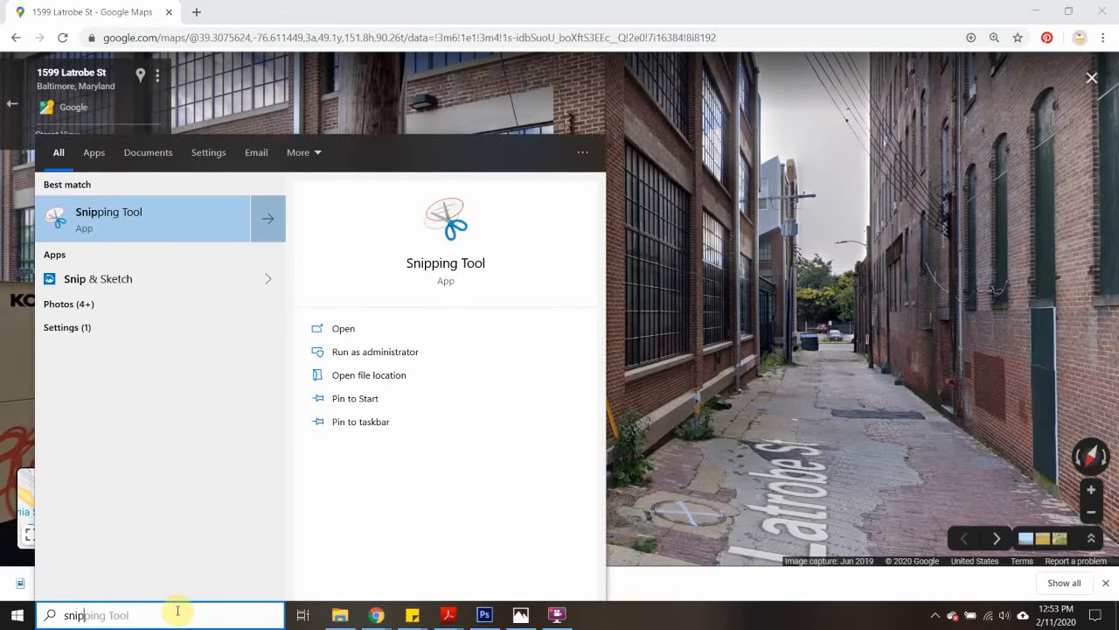
pyautogui.click(111, 210)
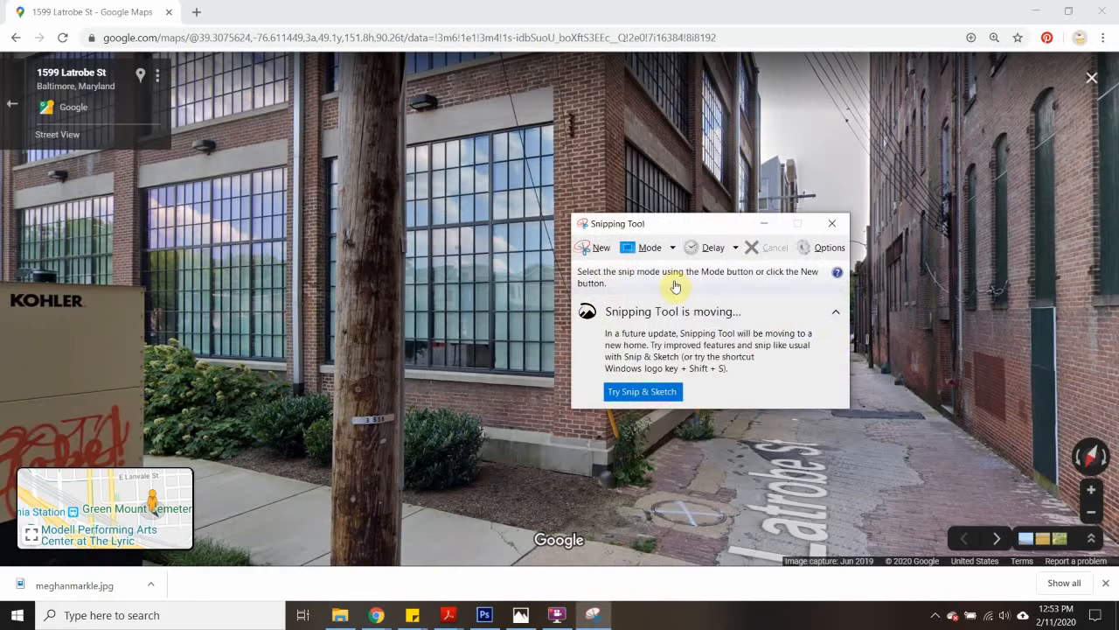
pyautogui.click(594, 257)
pyautogui.moveTo(194, 56); pyautogui.dragTo(1067, 514)
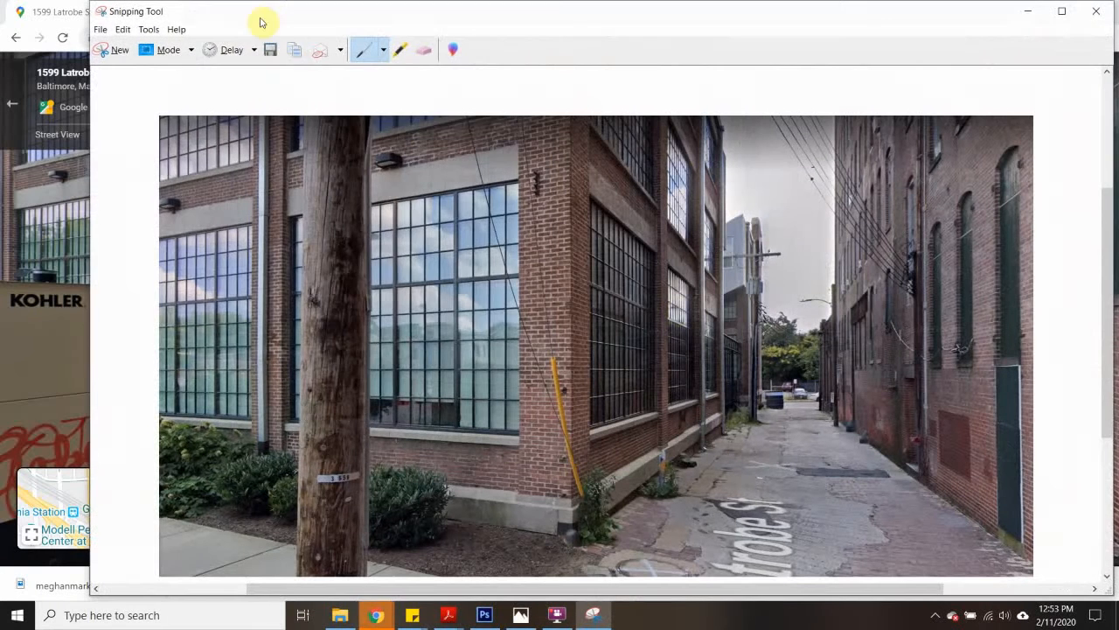
# - Start saving the alley snip and browse to Desktop > BDS > Lesson Materials > Year 1 > Photoshop > Example
pyautogui.click(270, 50)
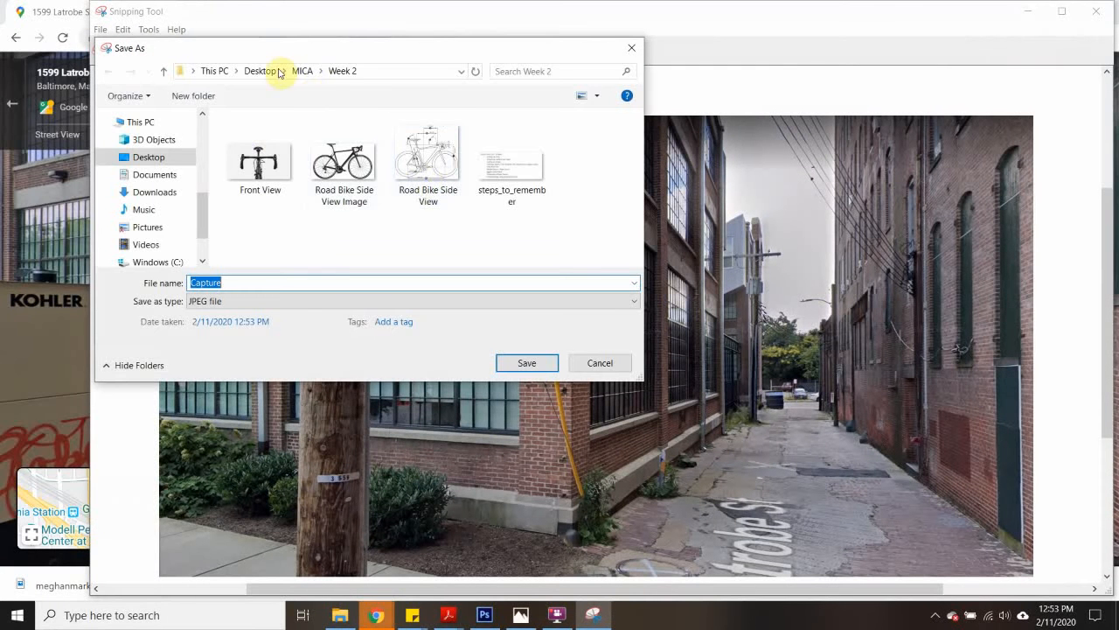
pyautogui.click(251, 74)
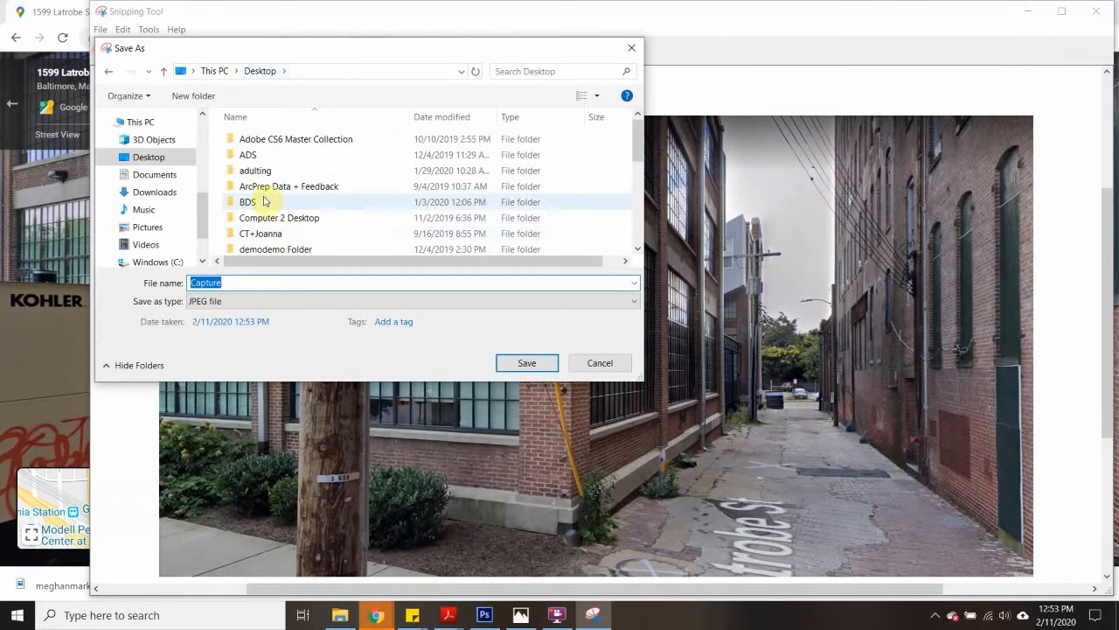
pyautogui.doubleClick(274, 200)
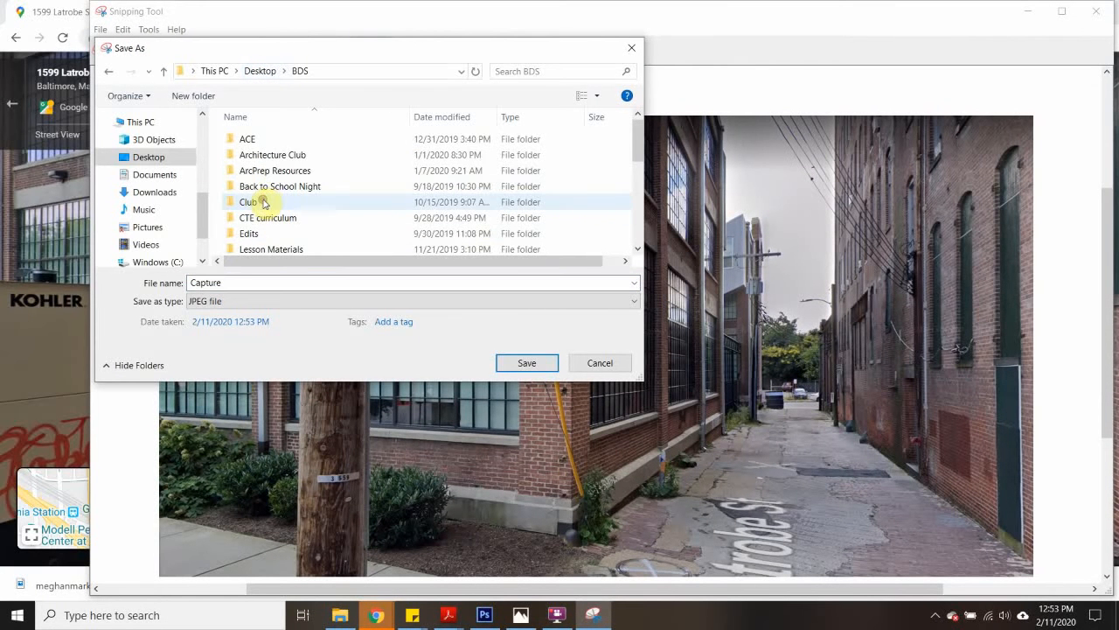
pyautogui.doubleClick(284, 249)
pyautogui.doubleClick(254, 161)
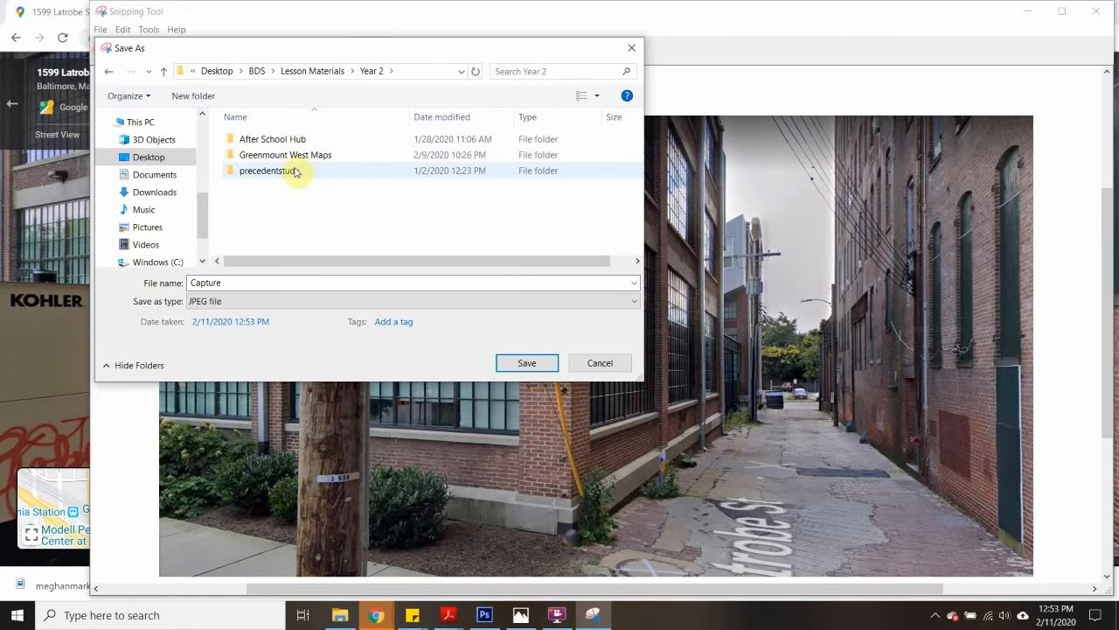
pyautogui.click(334, 71)
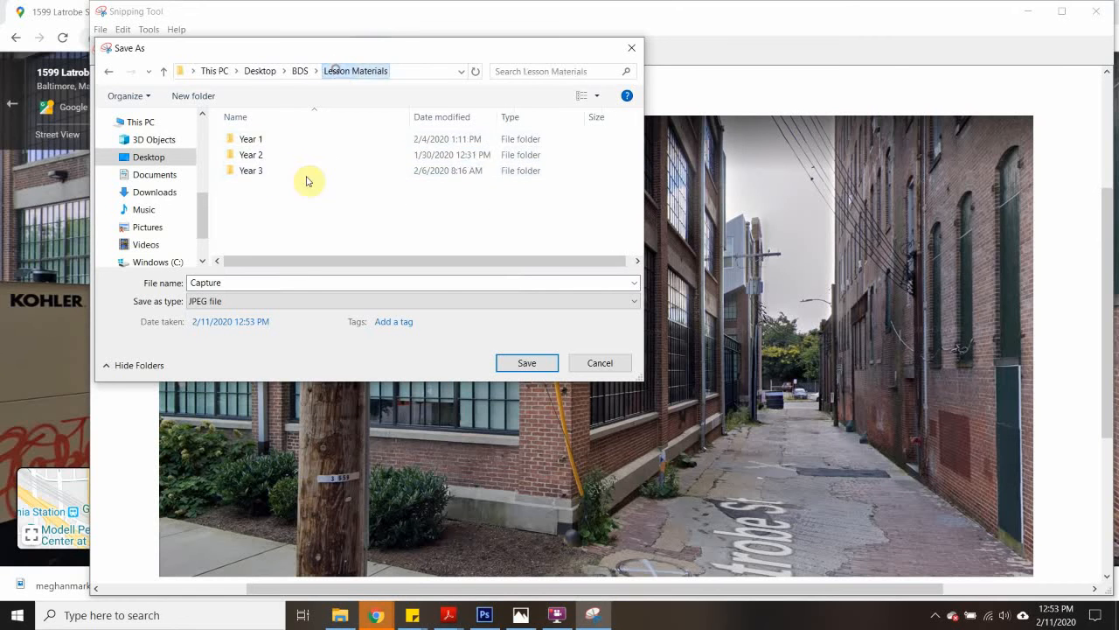
pyautogui.doubleClick(252, 138)
pyautogui.doubleClick(297, 155)
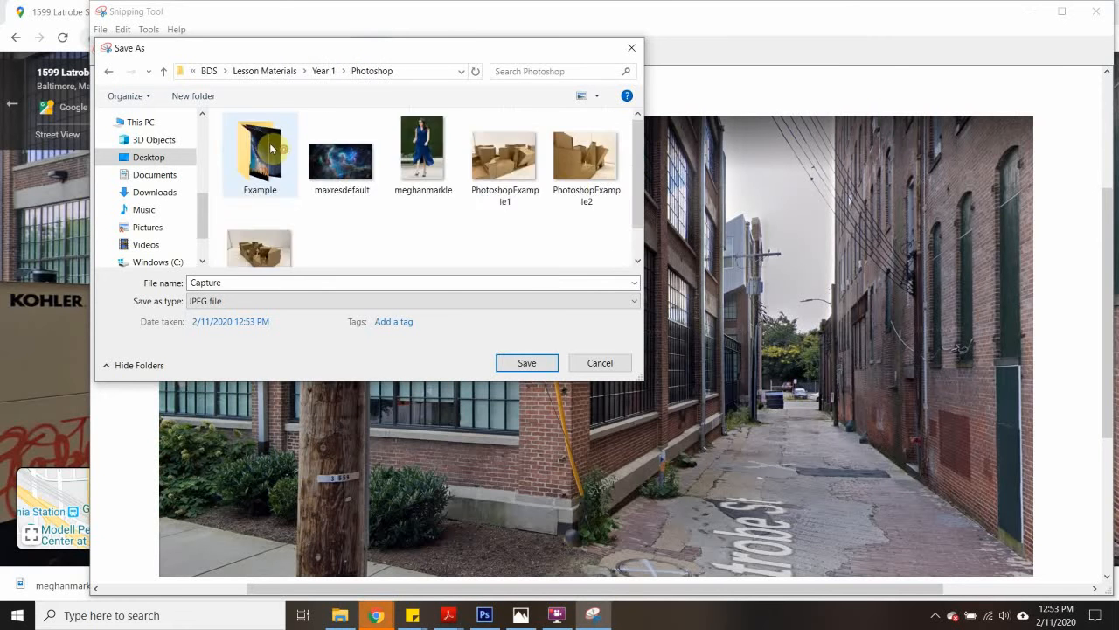
pyautogui.doubleClick(259, 153)
# - Save the snip as a JPEG named street, and close Snipping Tool and the Street View window
pyautogui.click(252, 280)
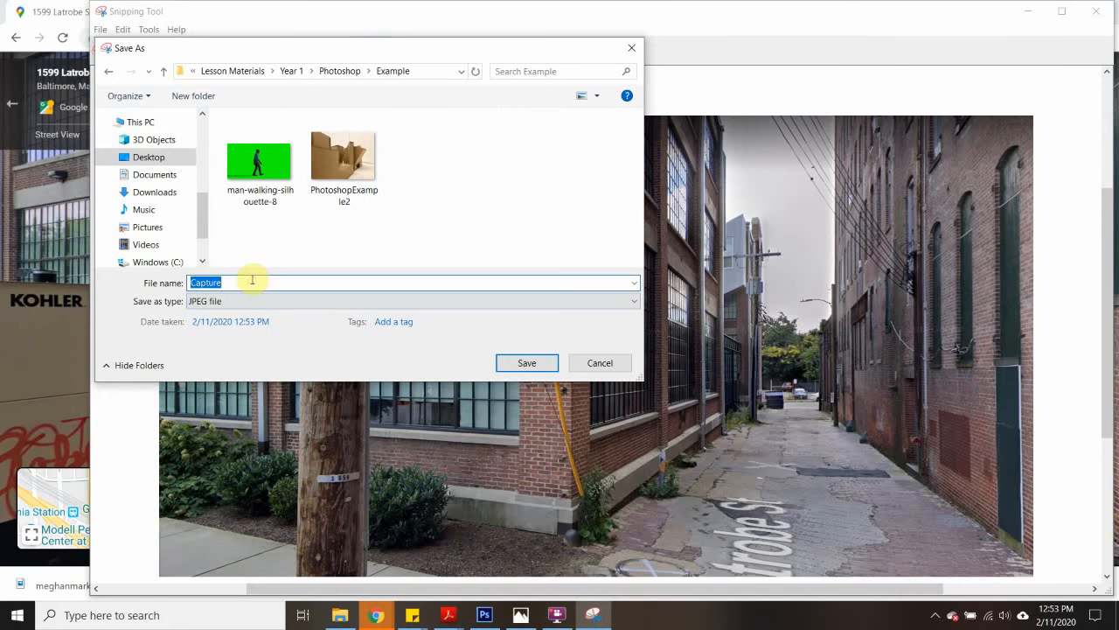
pyautogui.write('street')
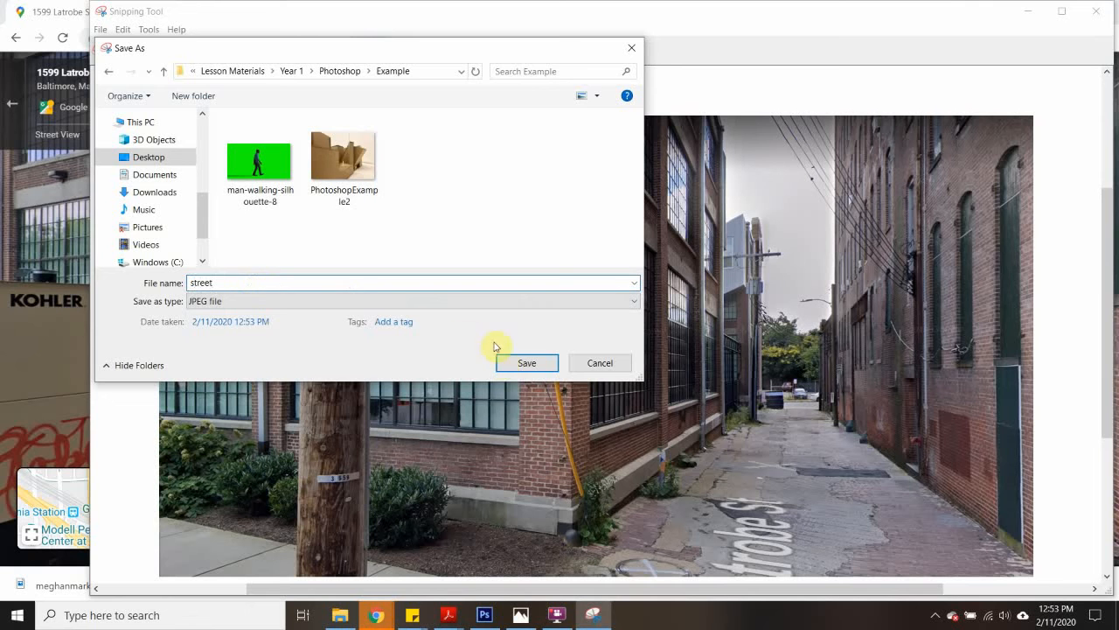
pyautogui.click(528, 361)
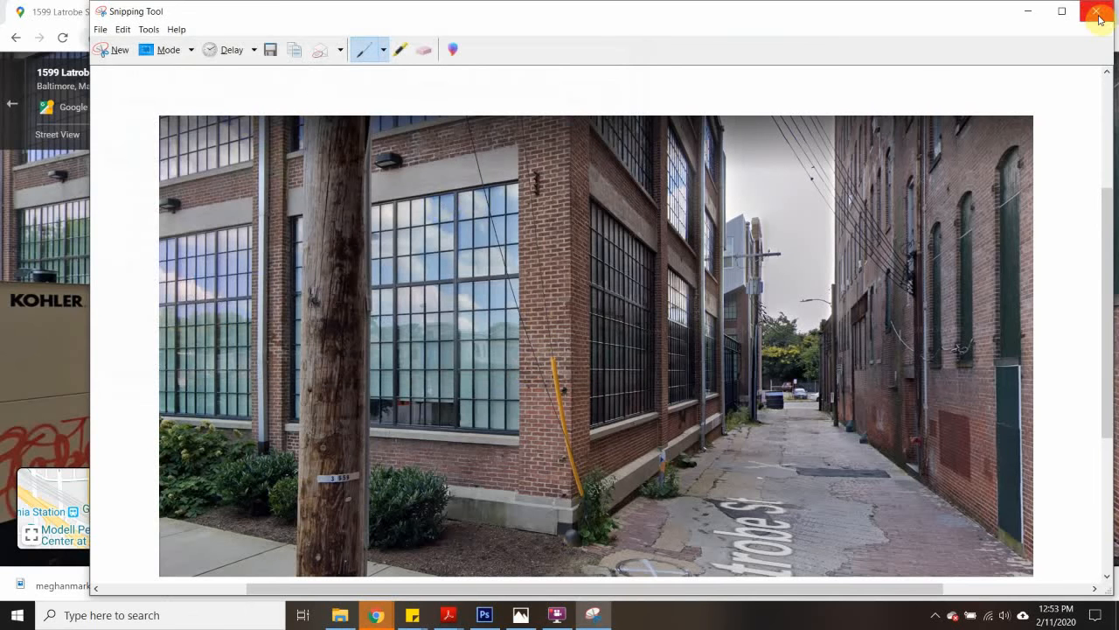
pyautogui.click(1098, 13)
pyautogui.click(1106, 7)
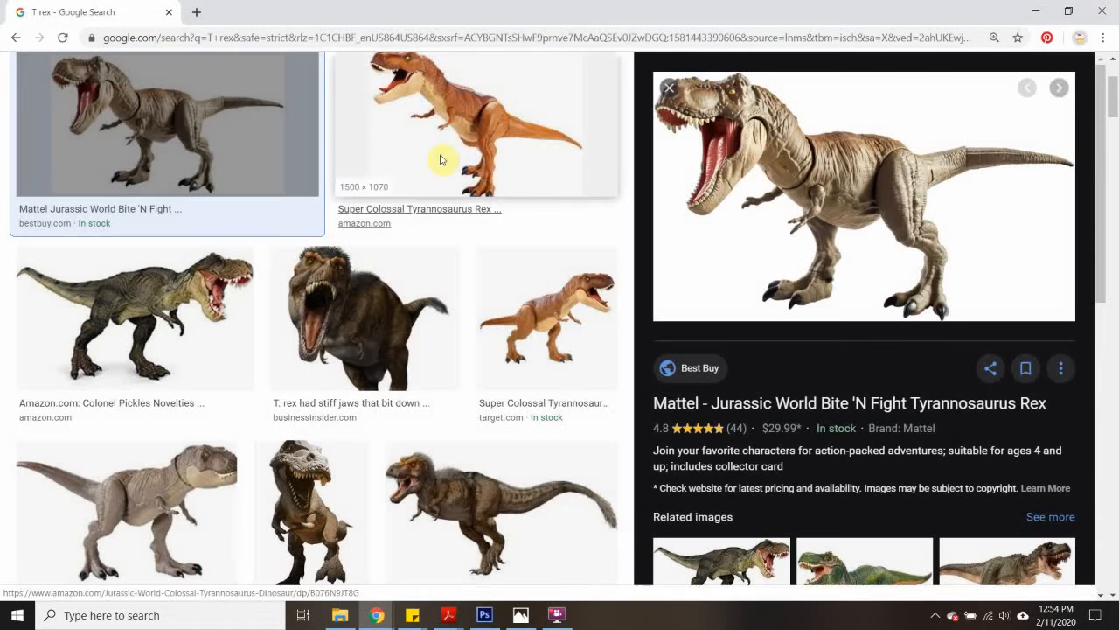
# - Save the enlarged Mattel T rex image as trex in the Example folder and minimize the browser
pyautogui.rightClick(831, 193)
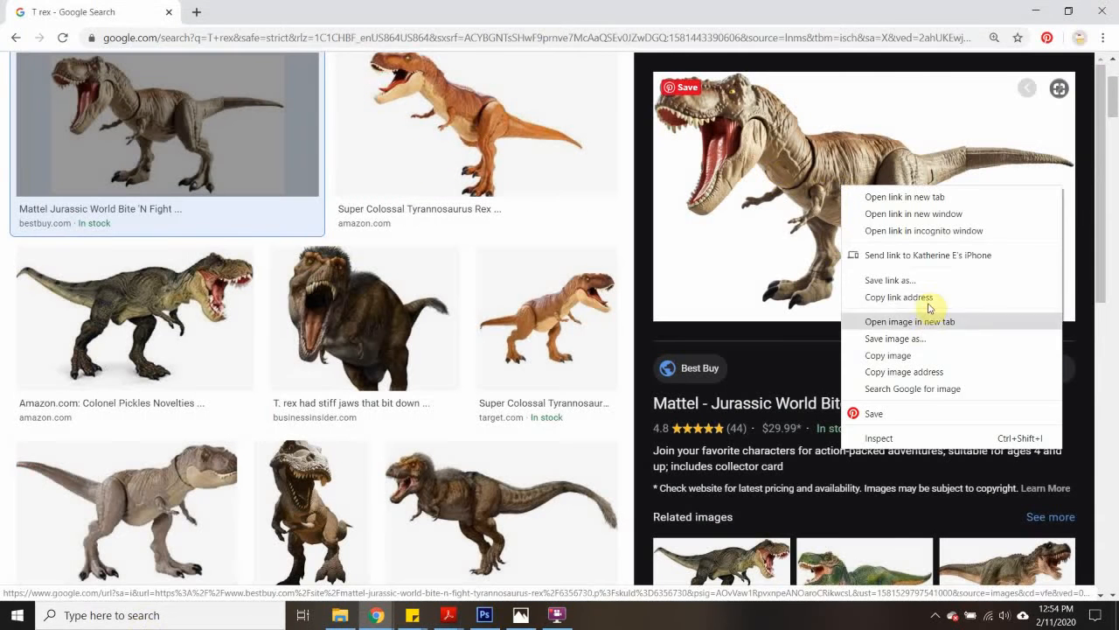
pyautogui.click(896, 338)
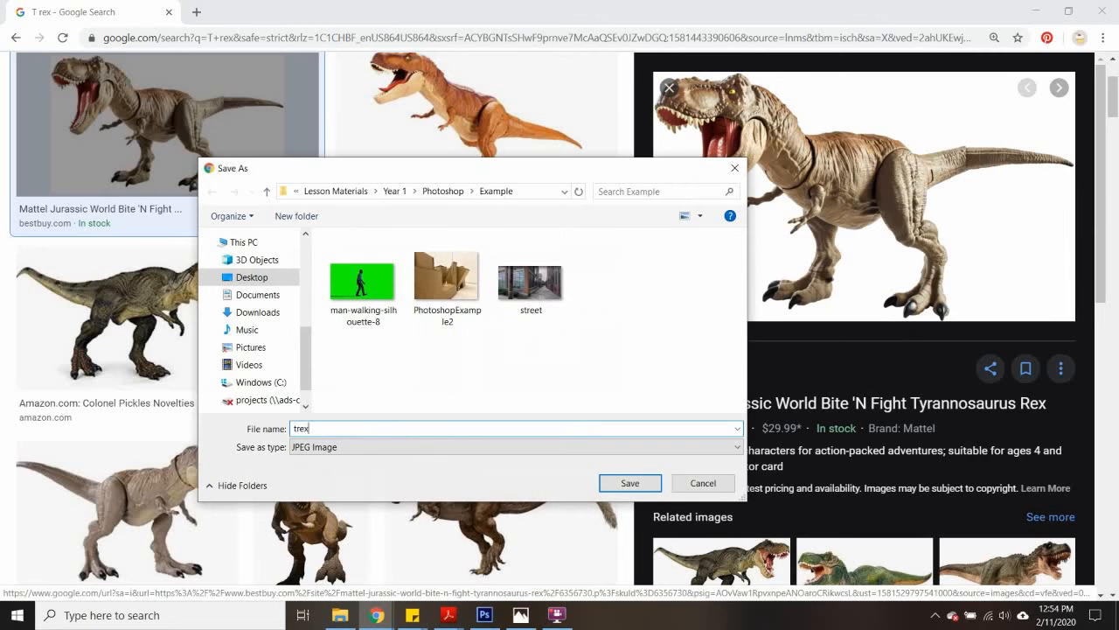
pyautogui.click(631, 482)
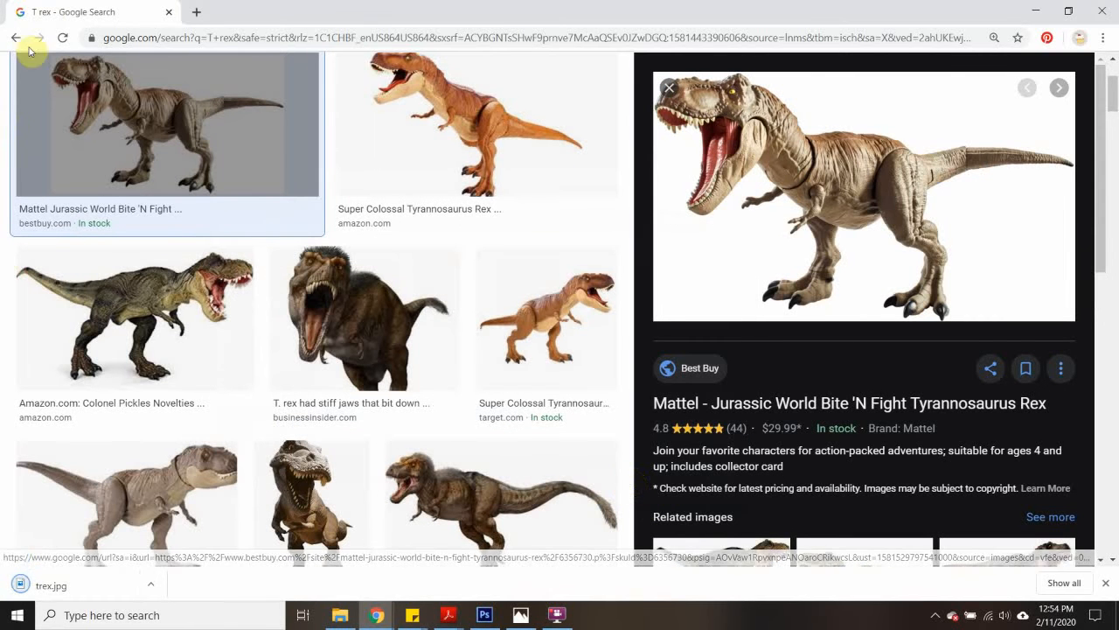
pyautogui.moveTo(53, 111)
pyautogui.click(1040, 11)
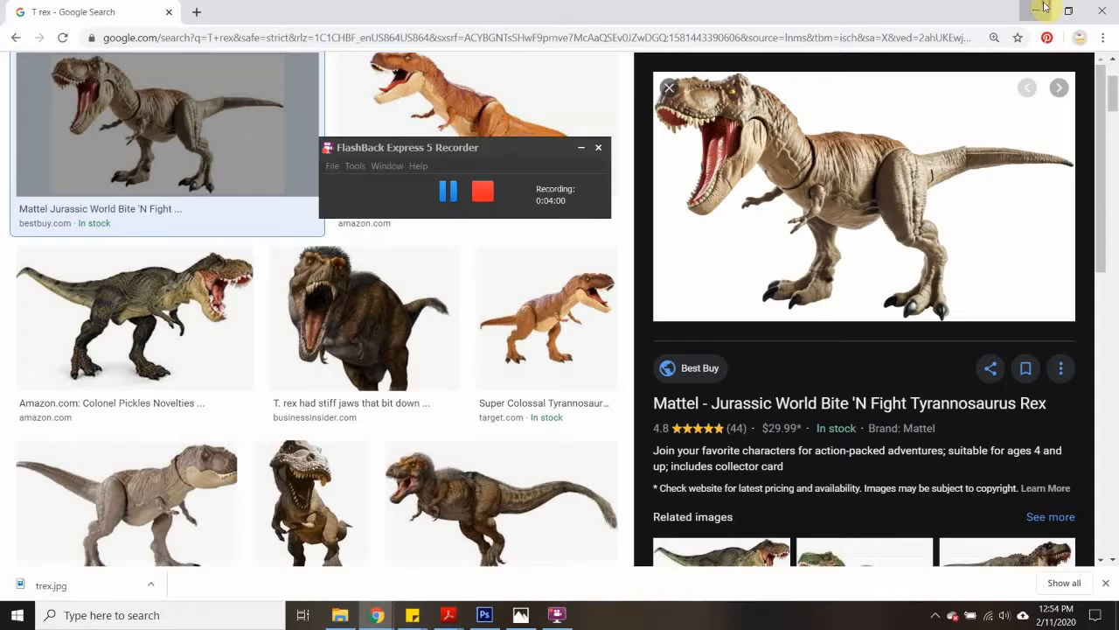
# - Switch to Photoshop and create a new document from the U.S. Paper preset, 11 inches wide by 8.5 inches high at 300 pixels/inch
pyautogui.click(484, 615)
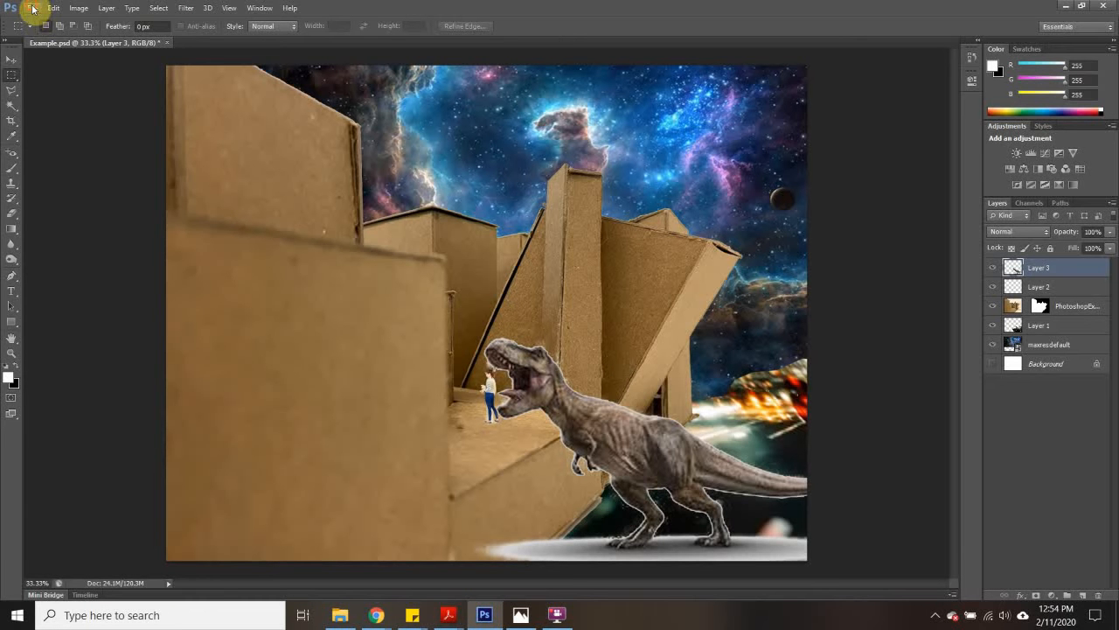
pyautogui.click(33, 8)
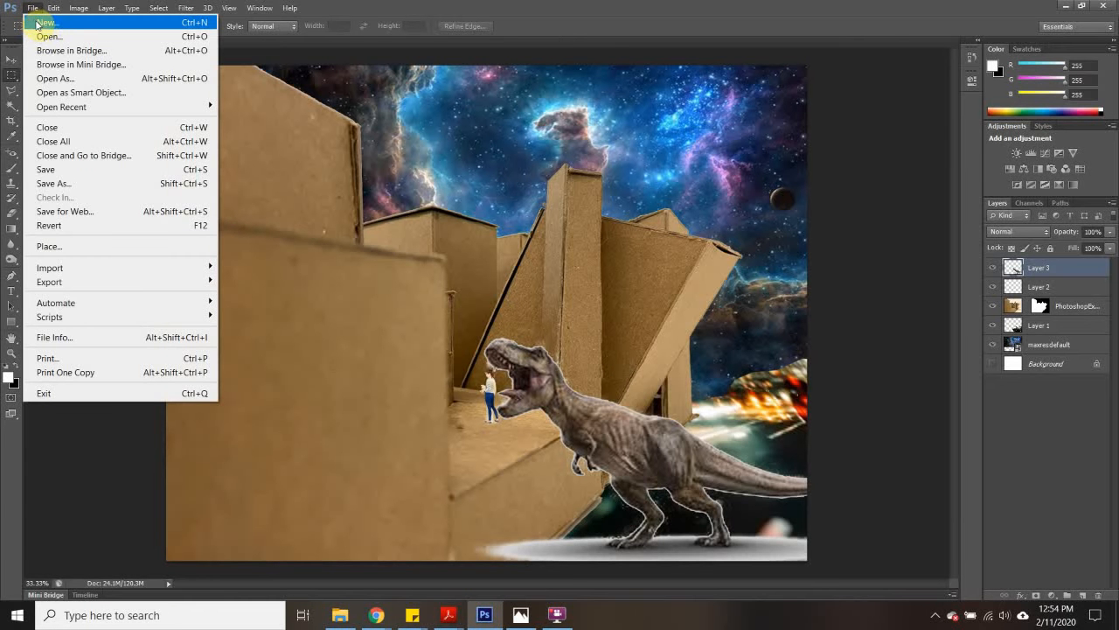
pyautogui.click(40, 24)
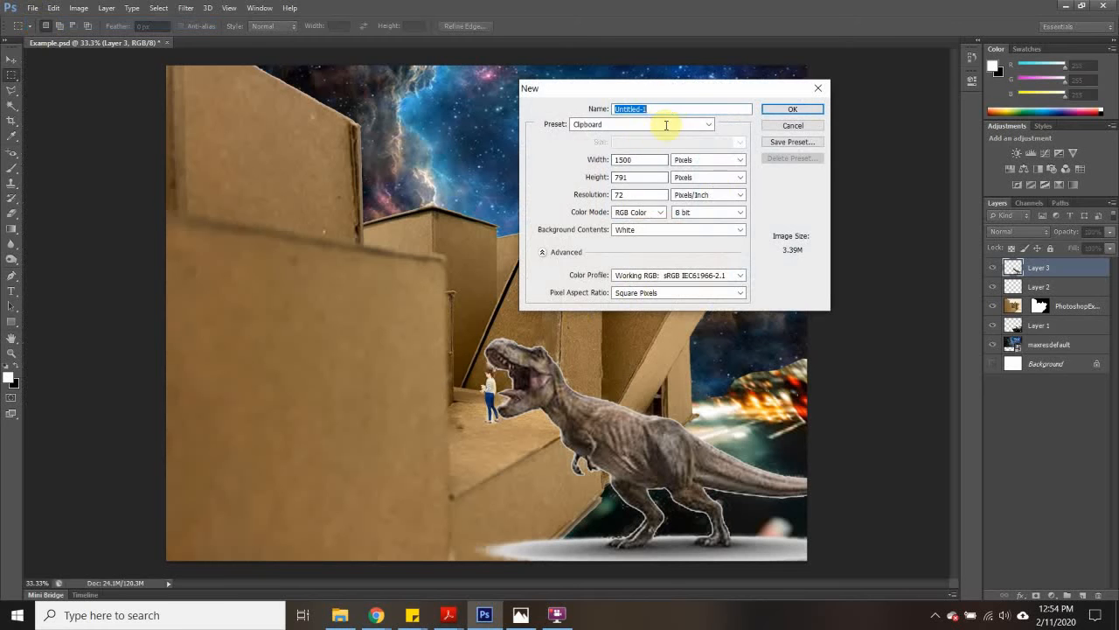
pyautogui.click(602, 128)
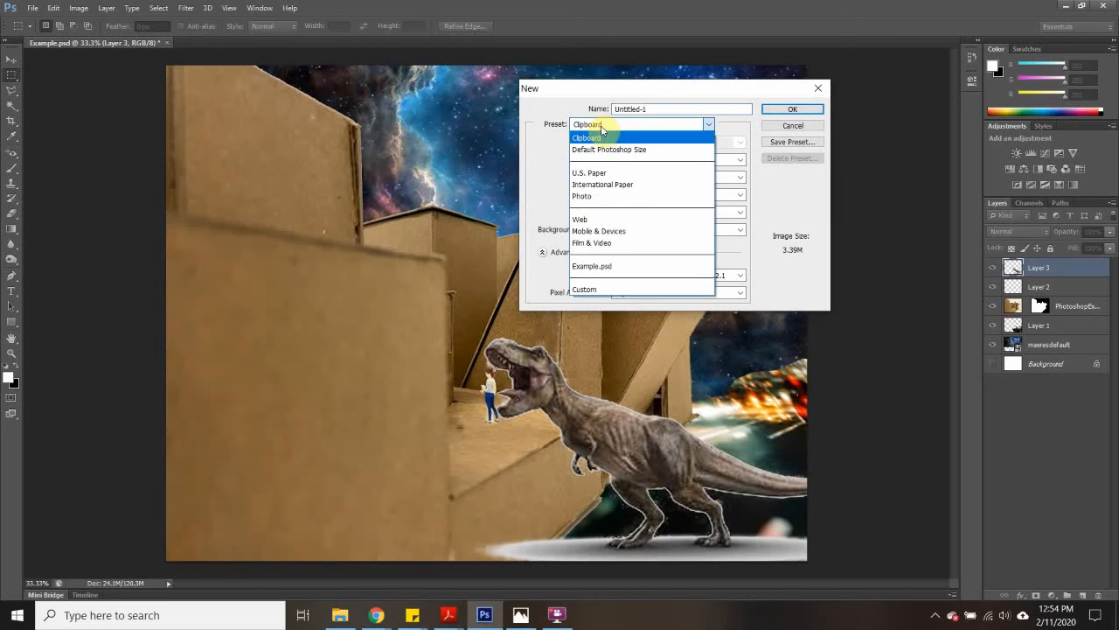
pyautogui.click(602, 172)
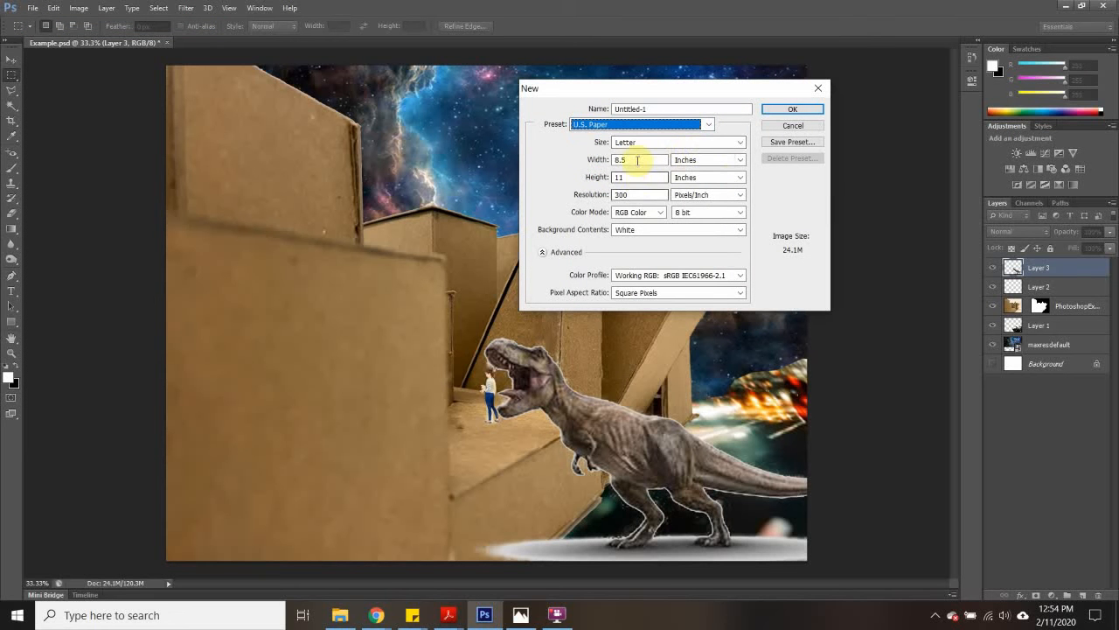
pyautogui.doubleClick(631, 159)
pyautogui.write('11')
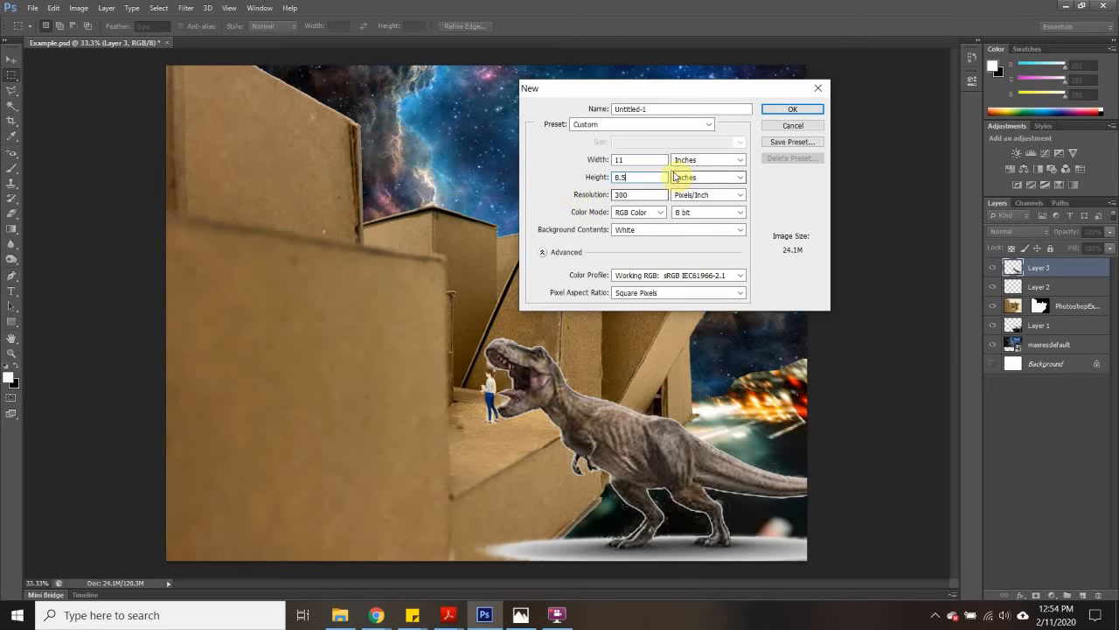
pyautogui.click(794, 112)
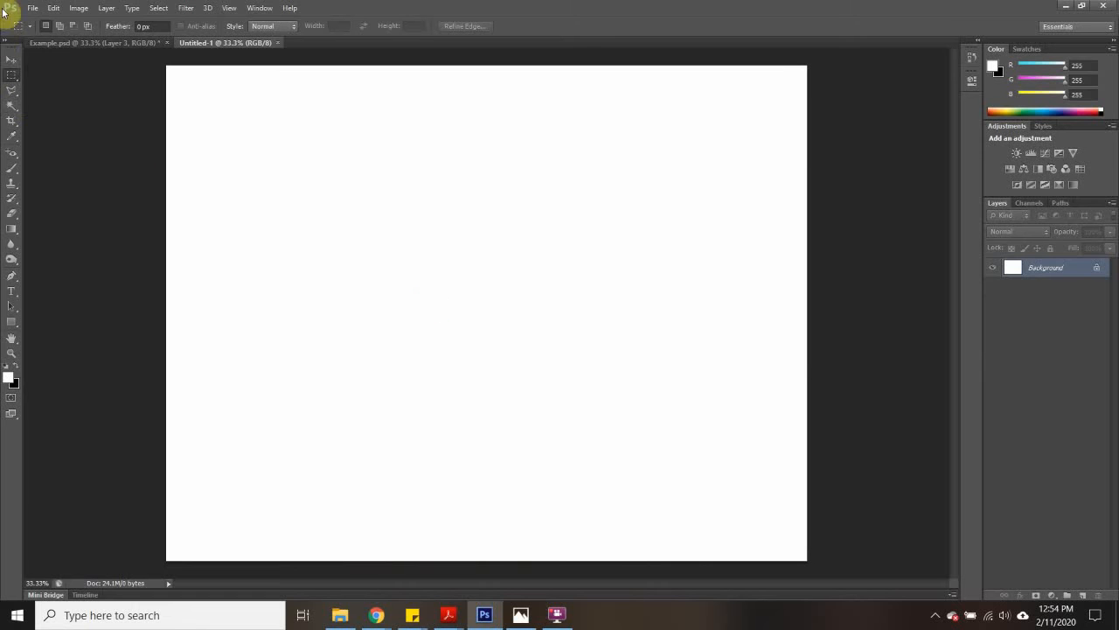
# - Place PhotoshopExample2 from Lesson Materials > Year 1 > Photoshop > Example into the new document
pyautogui.click(32, 9)
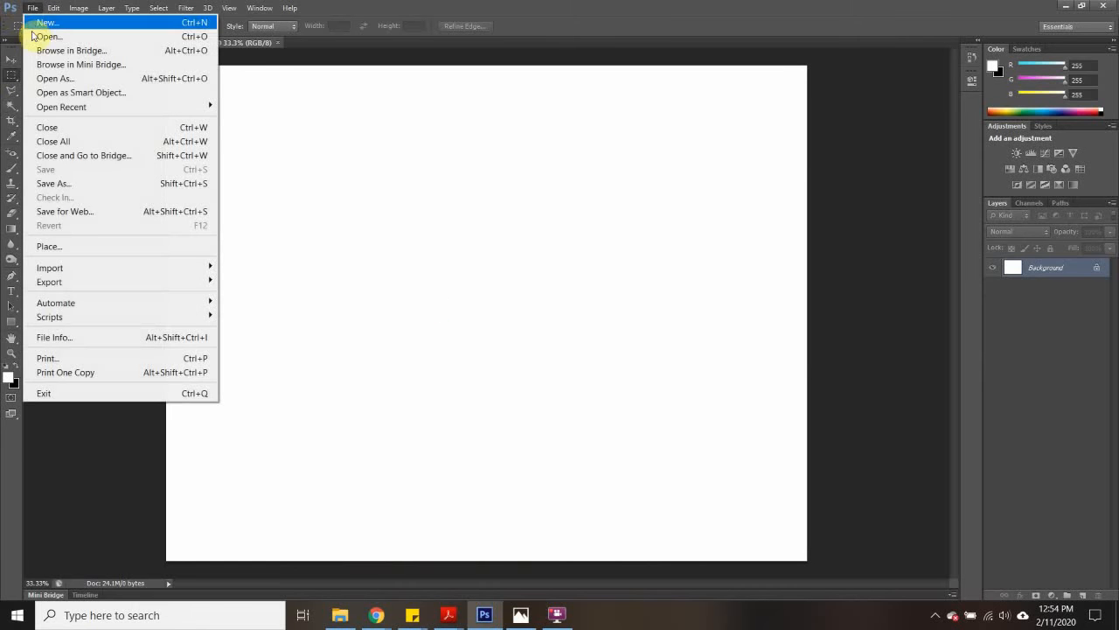
pyautogui.click(49, 247)
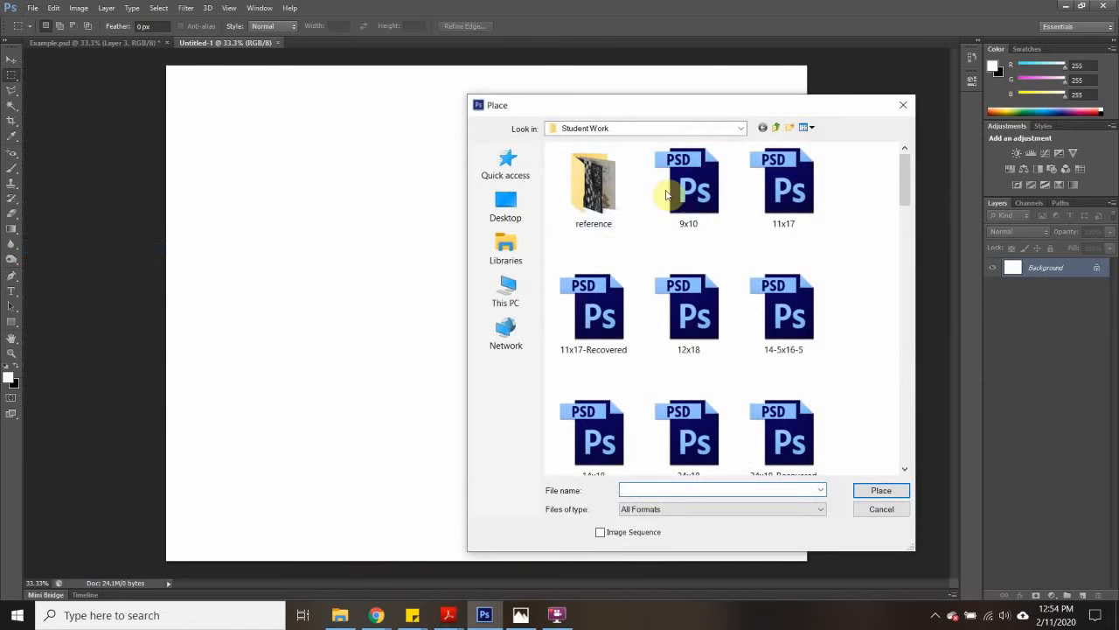
pyautogui.click(680, 131)
pyautogui.click(645, 220)
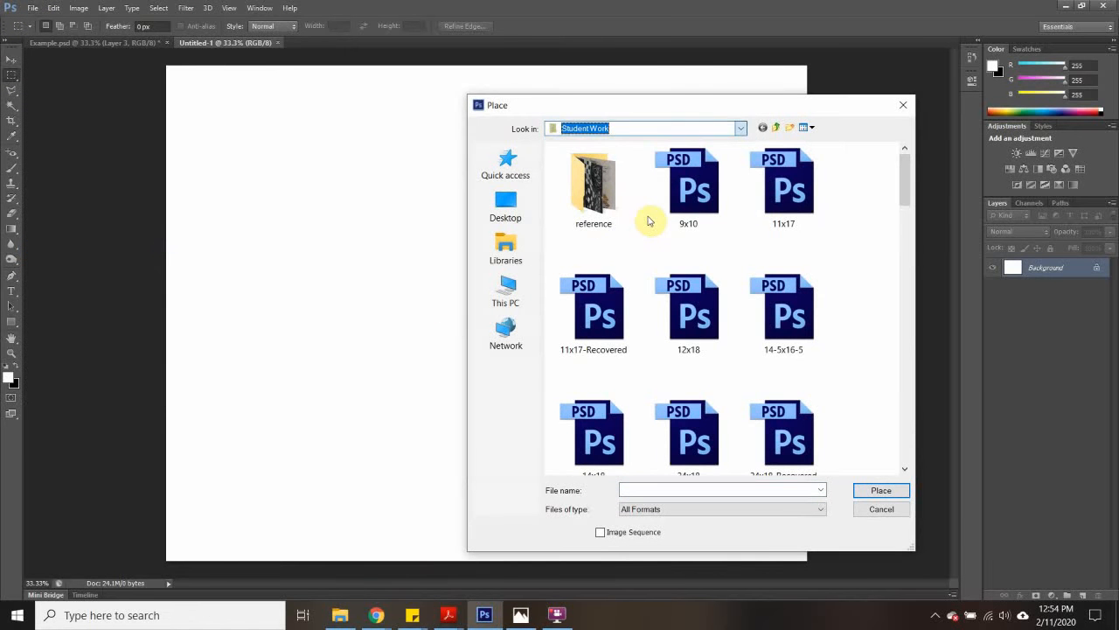
pyautogui.click(629, 129)
pyautogui.click(609, 190)
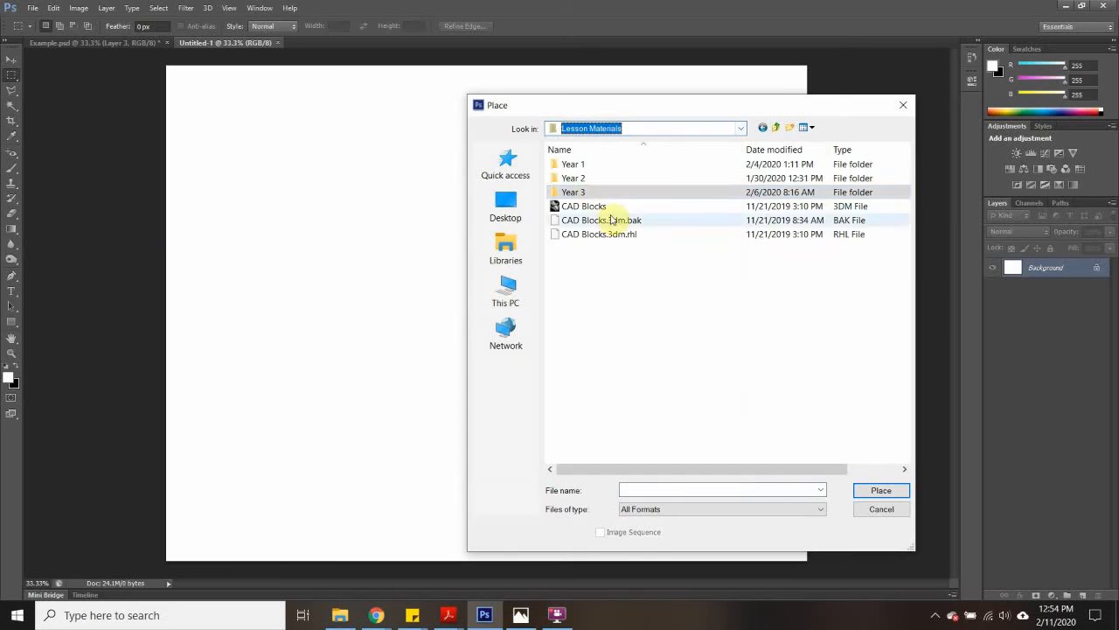
pyautogui.doubleClick(570, 166)
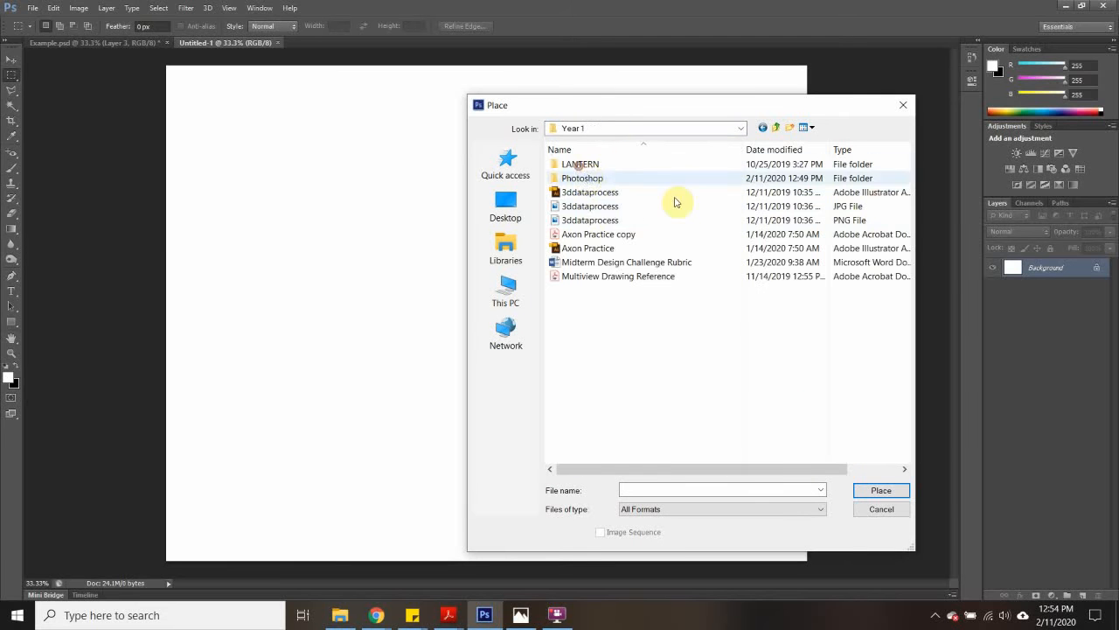
pyautogui.doubleClick(581, 177)
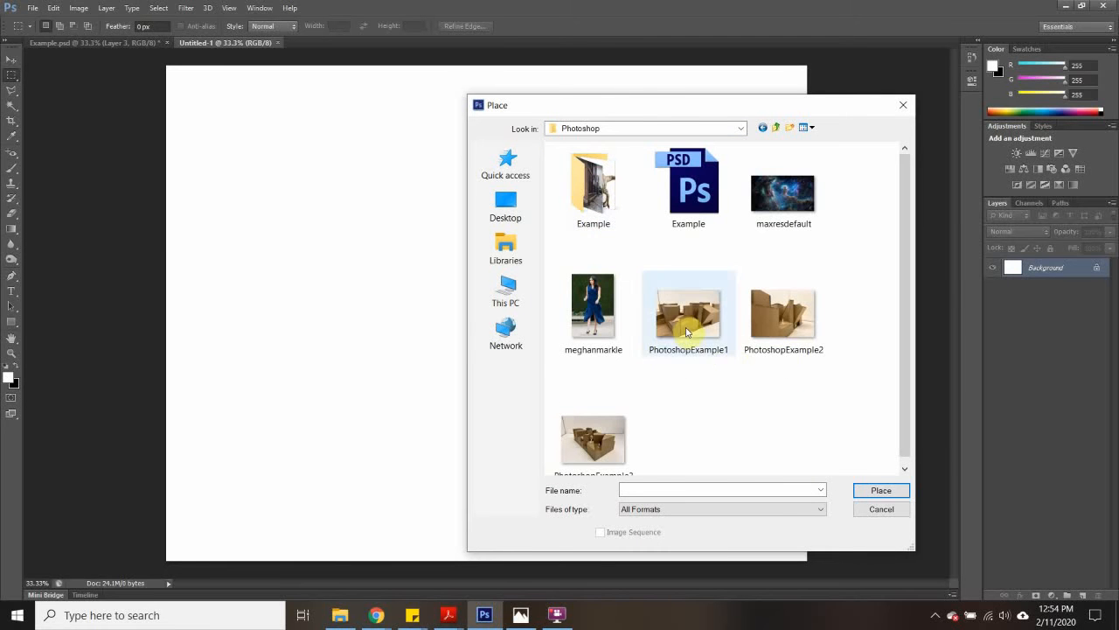
pyautogui.click(602, 213)
pyautogui.doubleClick(602, 213)
pyautogui.click(710, 206)
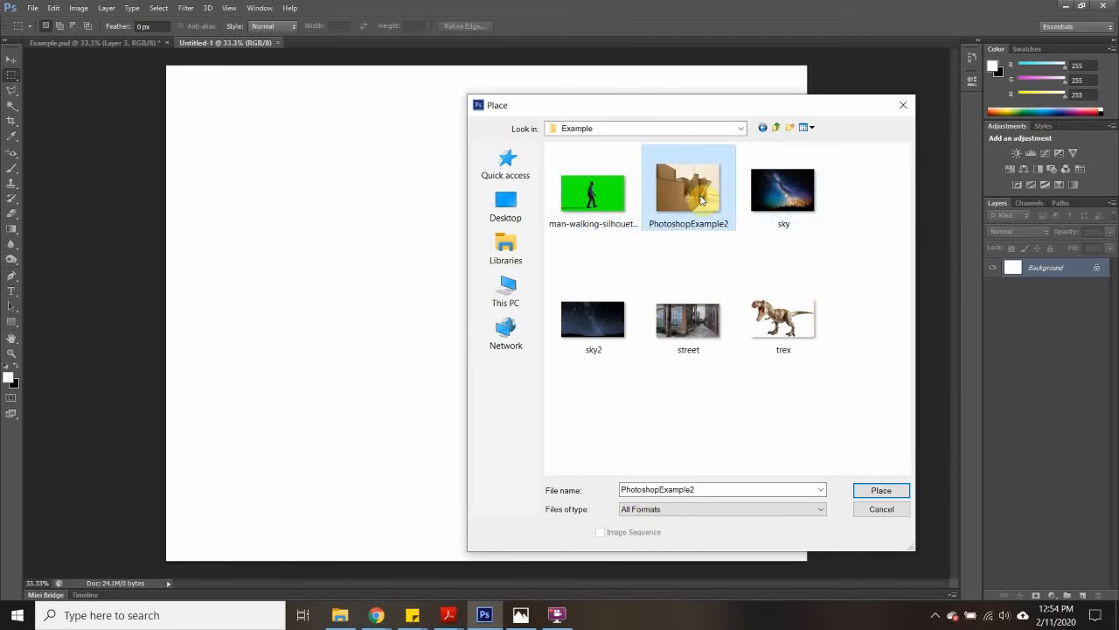
pyautogui.click(881, 491)
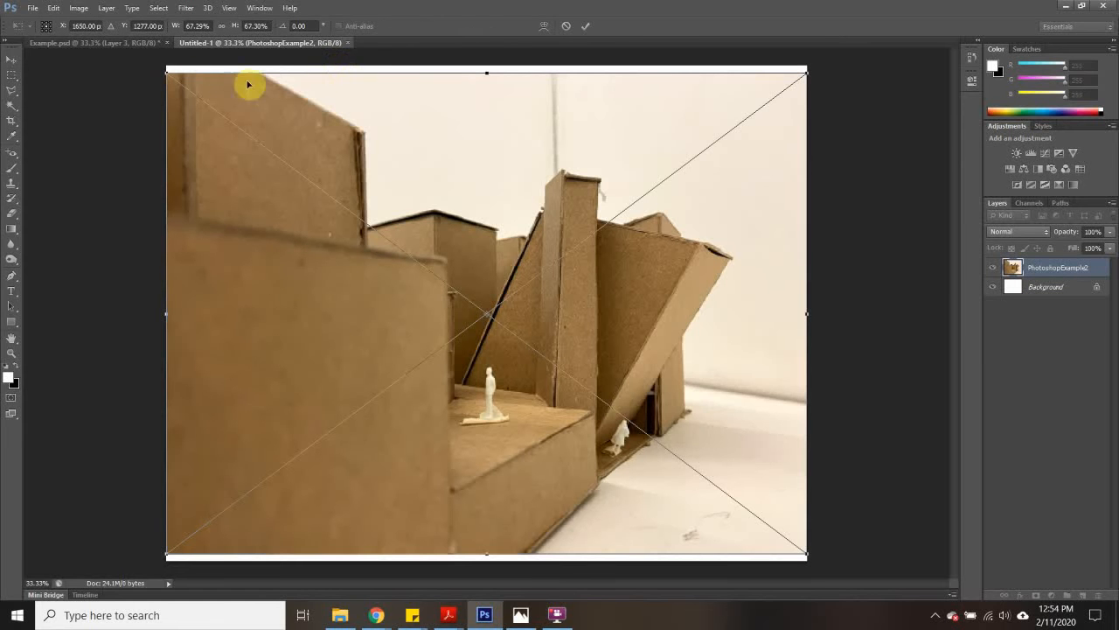
# - Enlarge the placed model photo to about 69.5% so it covers the whole canvas, and commit the placement
pyautogui.moveTo(168, 75); pyautogui.dragTo(155, 64)
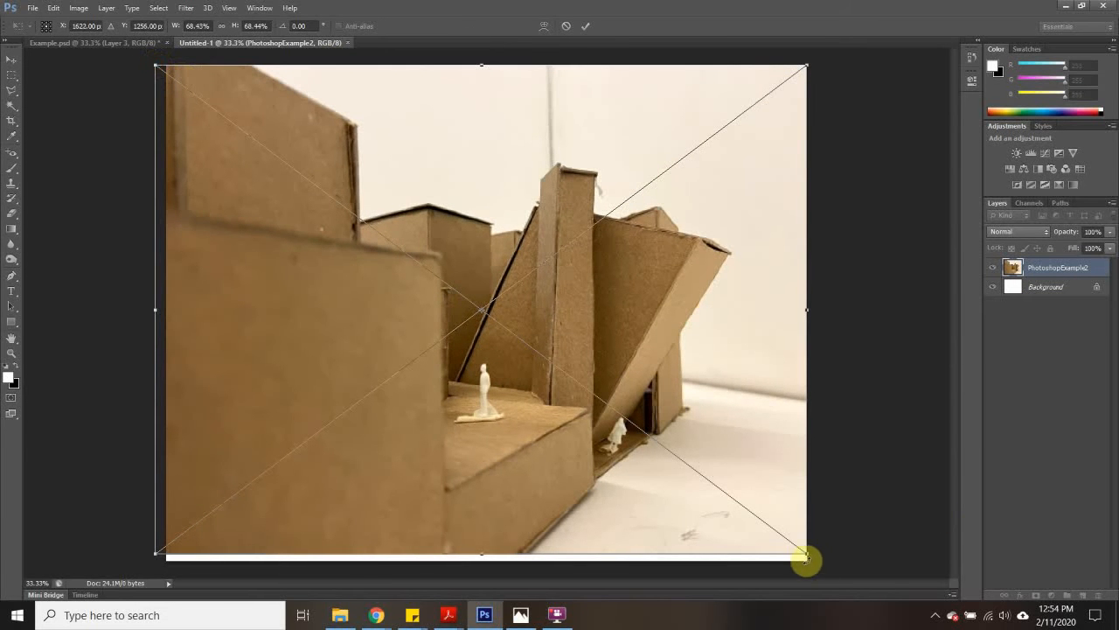
pyautogui.moveTo(805, 552); pyautogui.dragTo(817, 560)
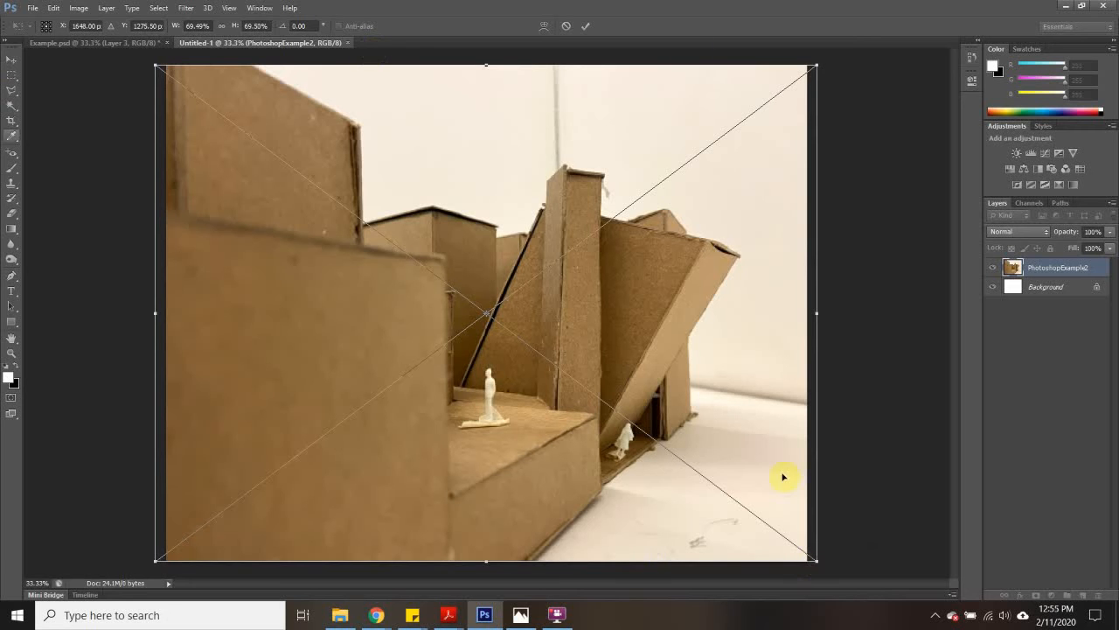
pyautogui.click(12, 76)
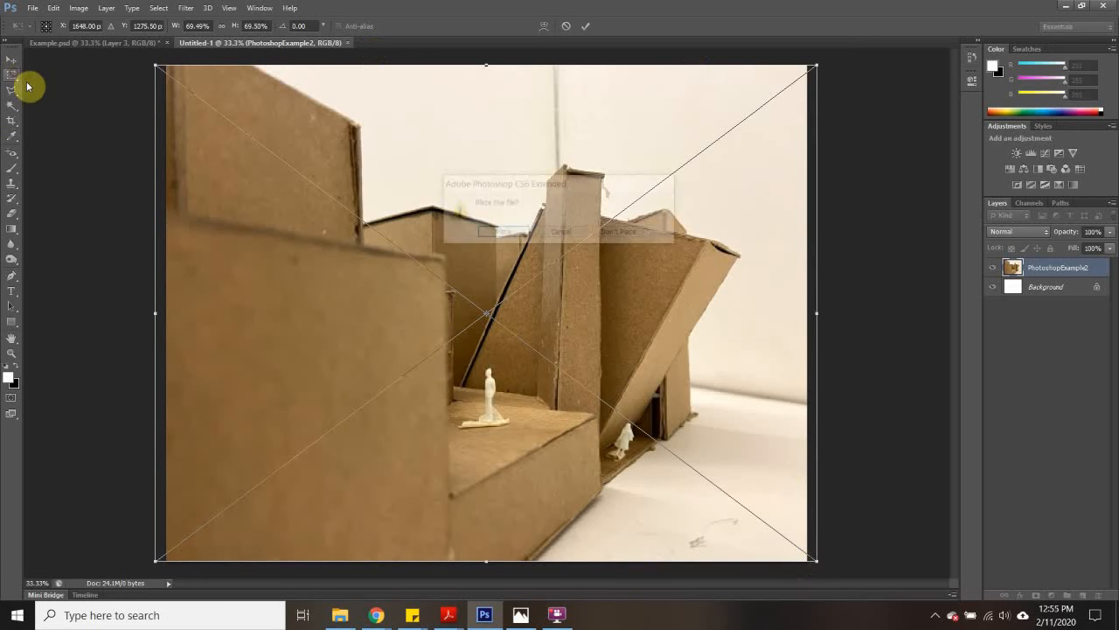
pyautogui.click(503, 232)
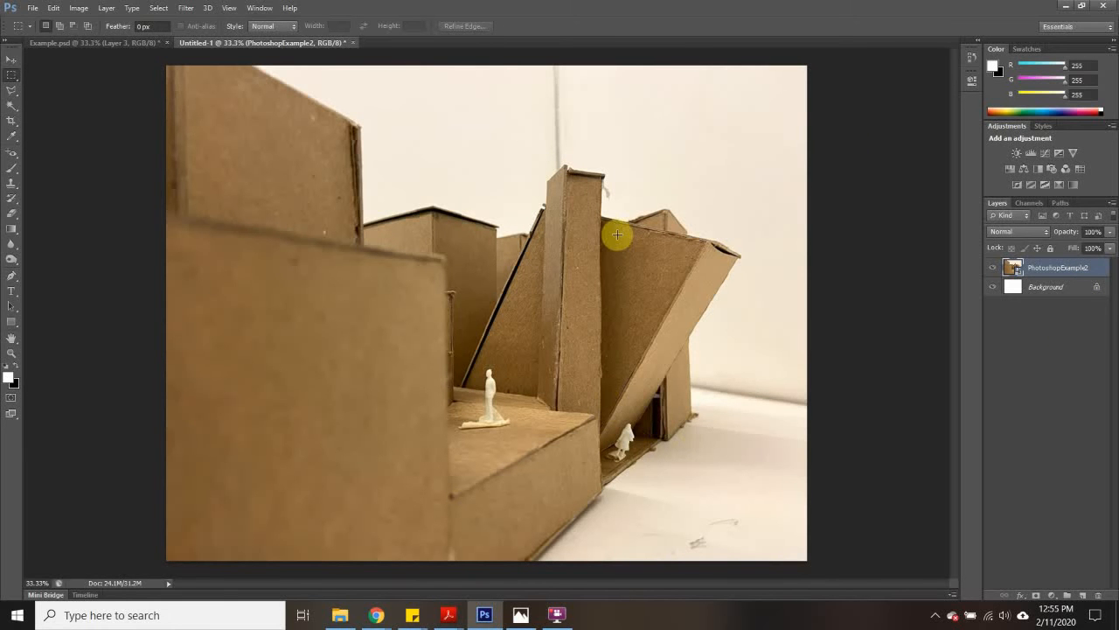
# - Activate the Polygonal Lasso tool and add a layer mask to the PhotoshopExample2 layer
pyautogui.click(10, 94)
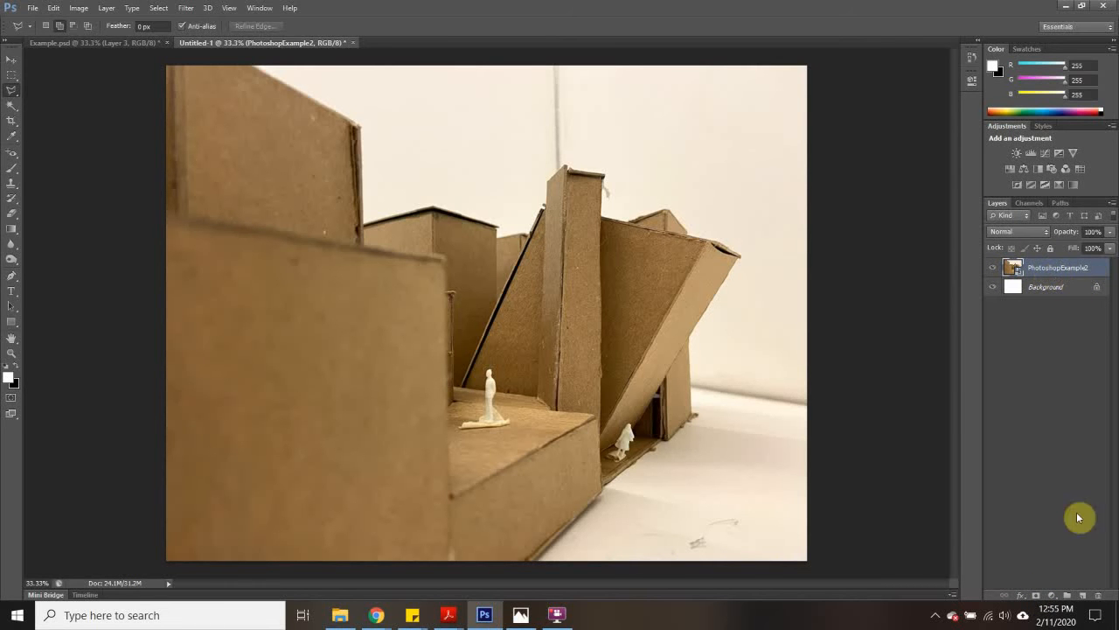
pyautogui.click(1037, 595)
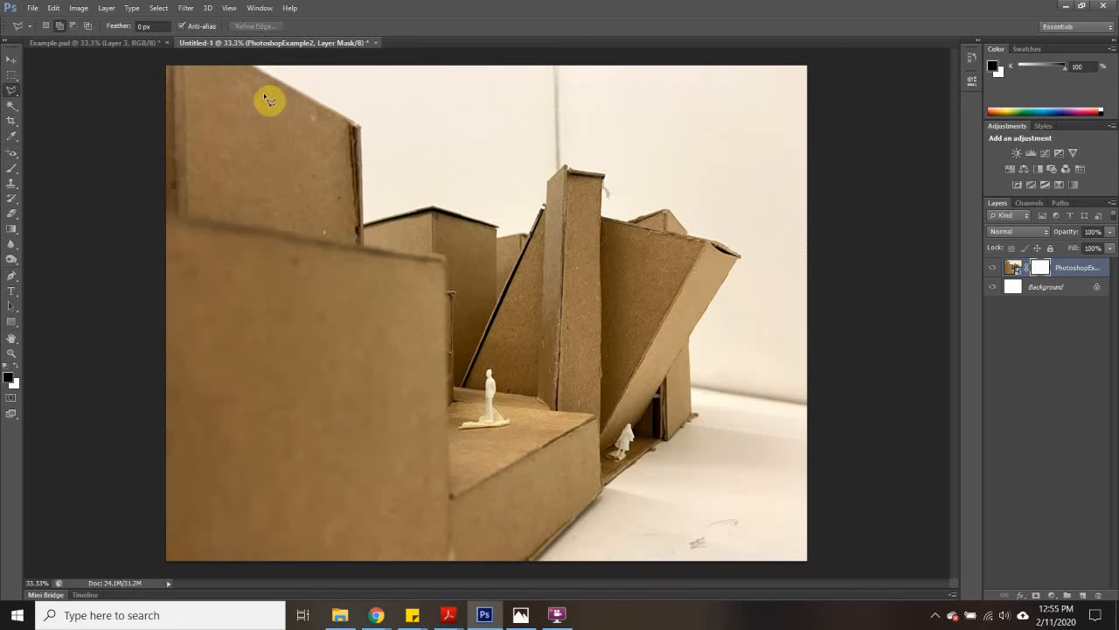
# - Outline the white background around the cardboard model with a closed Polygonal Lasso selection following the model's edges and extending past the canvas
pyautogui.click(250, 64)
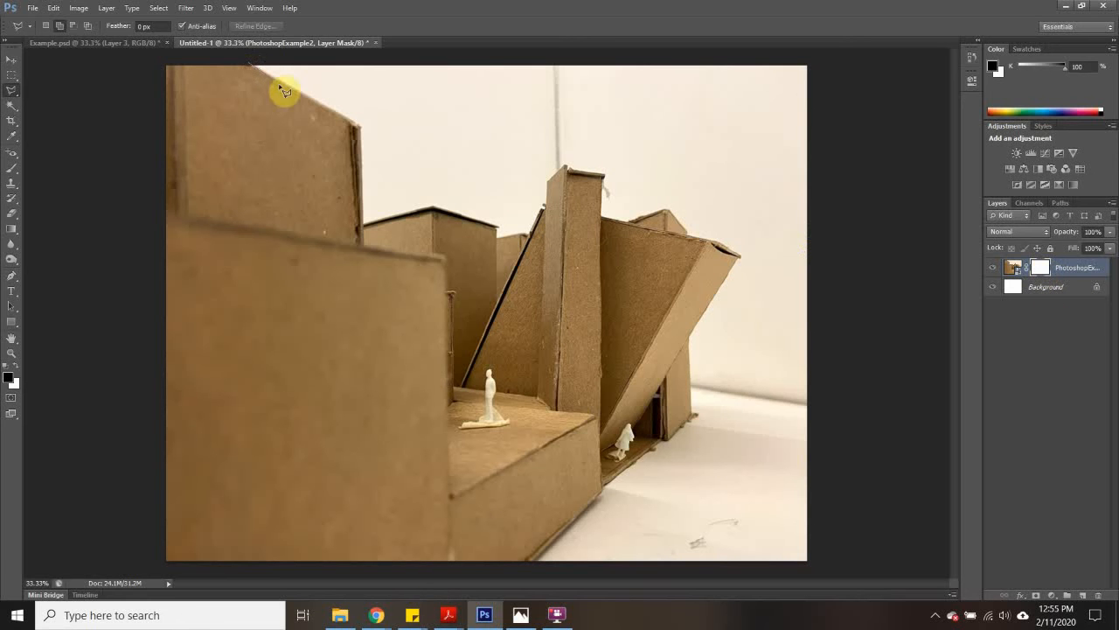
pyautogui.click(360, 129)
pyautogui.click(433, 208)
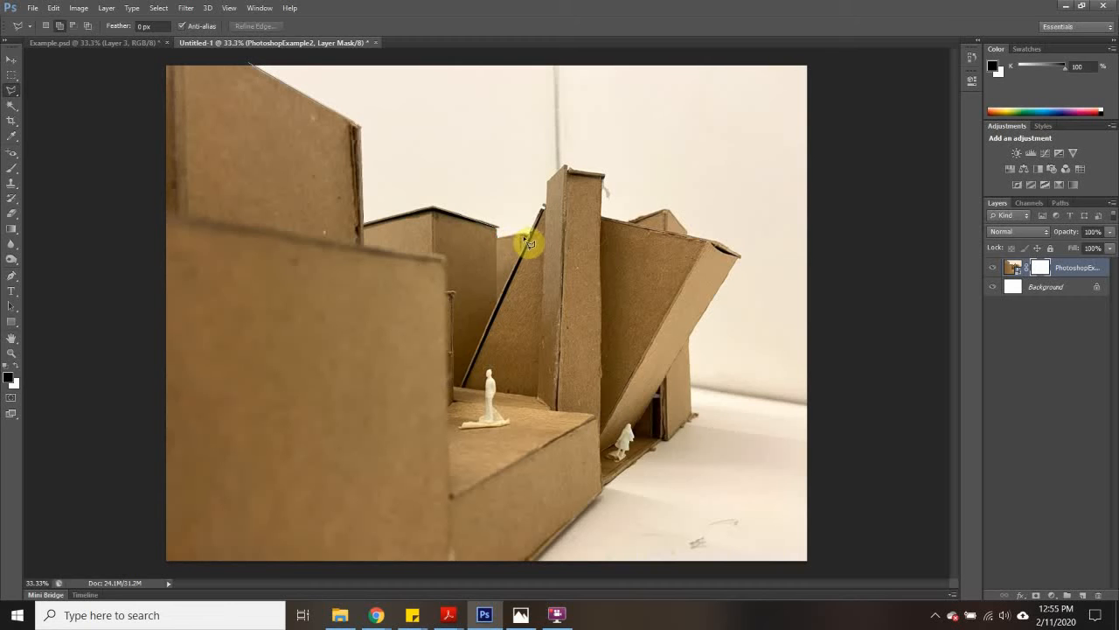
pyautogui.click(527, 234)
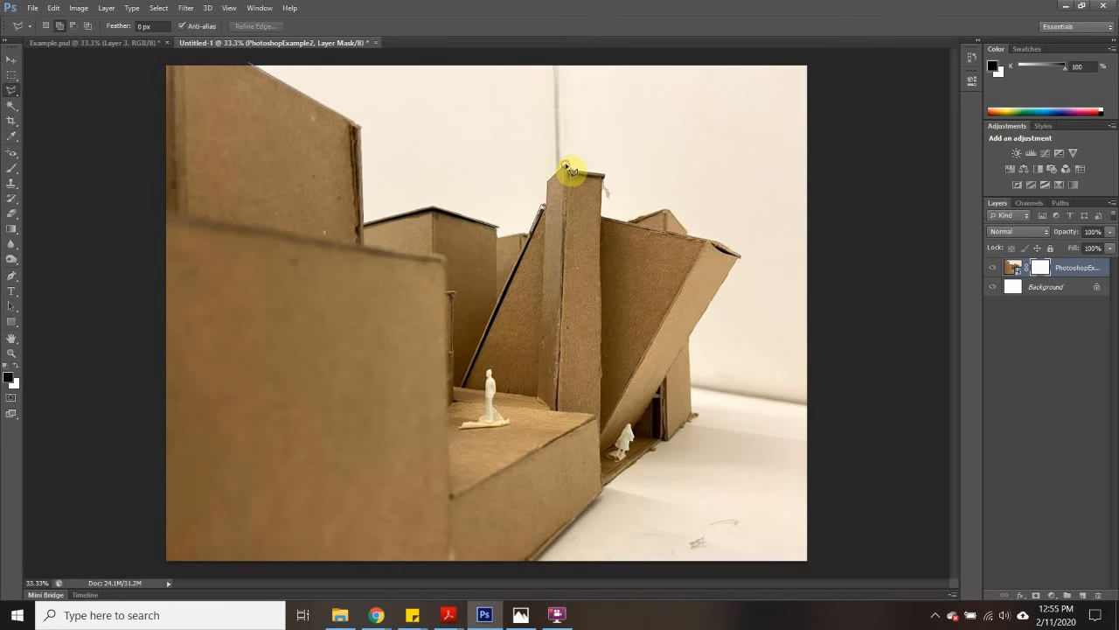
pyautogui.click(603, 187)
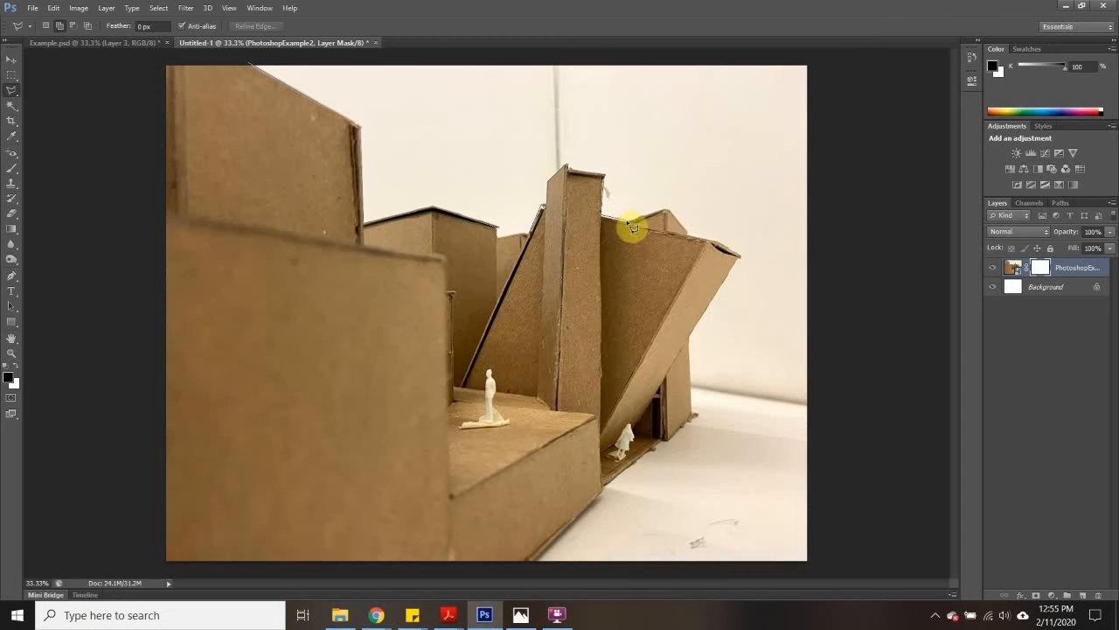
pyautogui.click(626, 218)
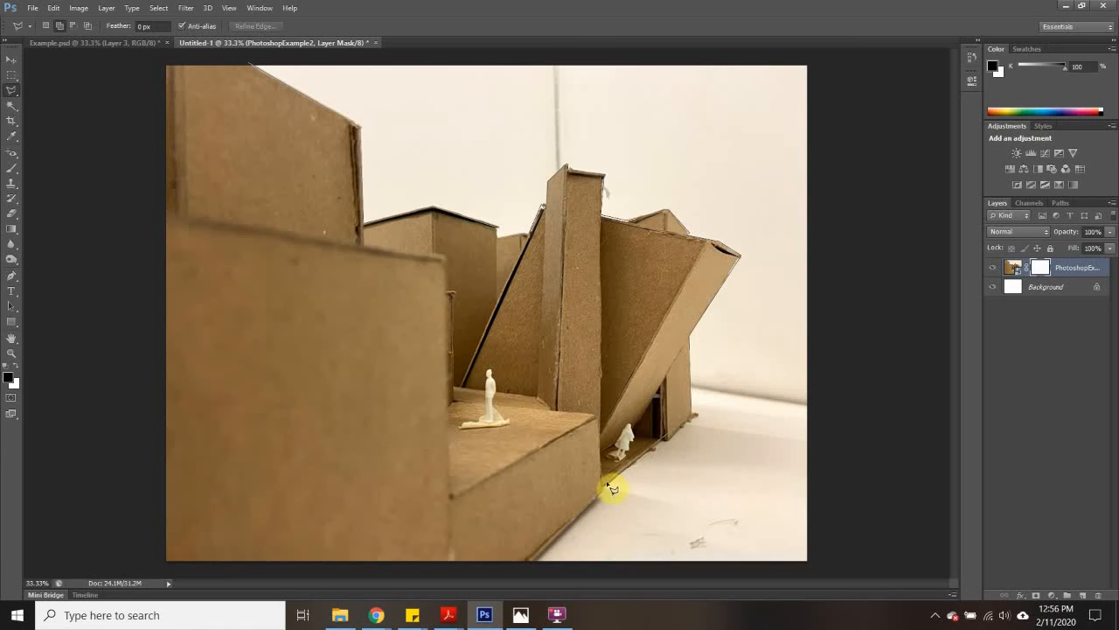
pyautogui.click(527, 562)
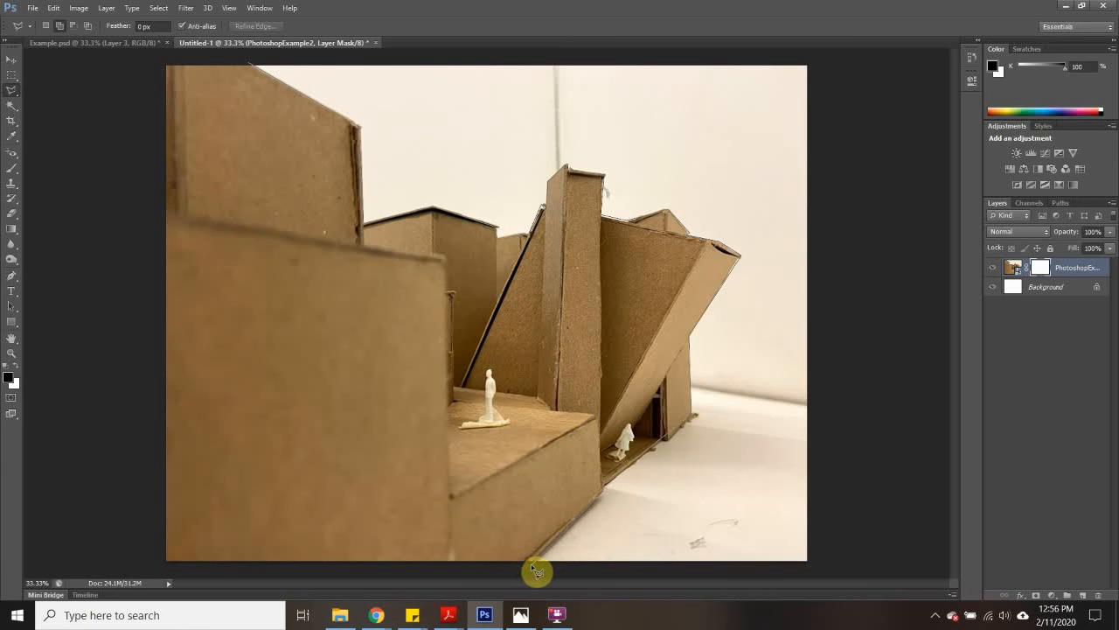
pyautogui.click(818, 566)
pyautogui.click(820, 59)
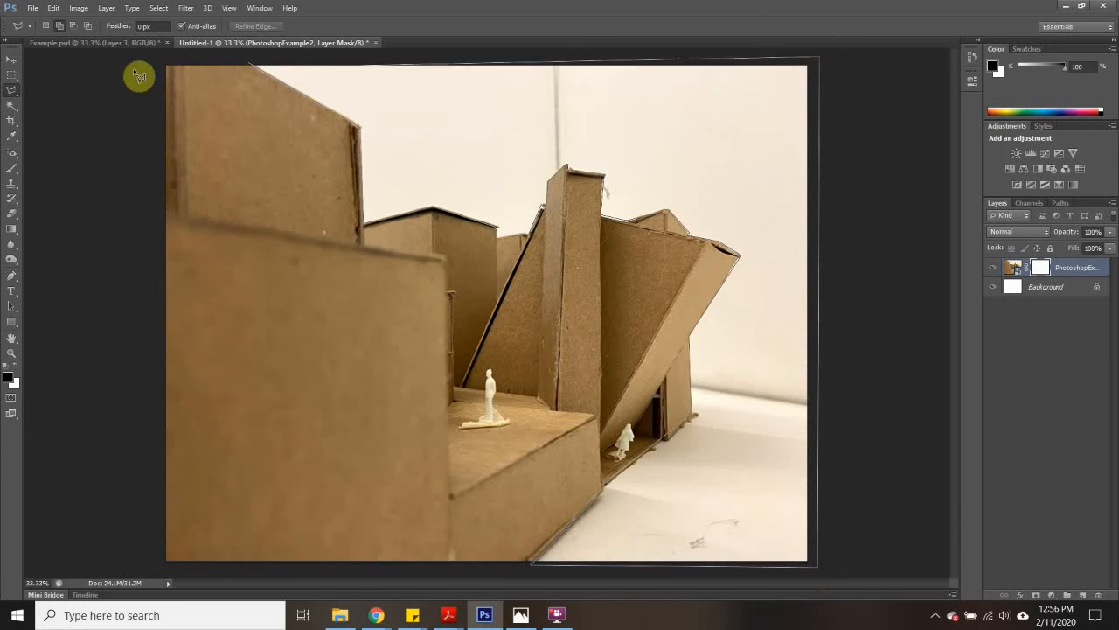
pyautogui.click(252, 65)
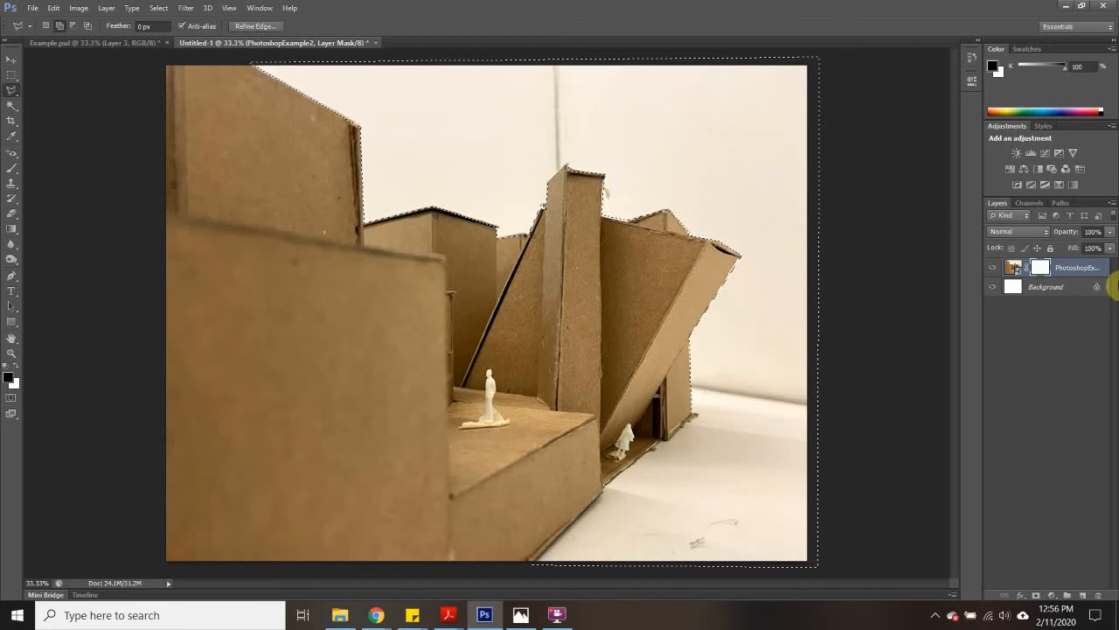
# - Fill the selected background area of the layer mask with black, Normal mode at 100% opacity, and deselect
pyautogui.click(53, 7)
pyautogui.click(94, 222)
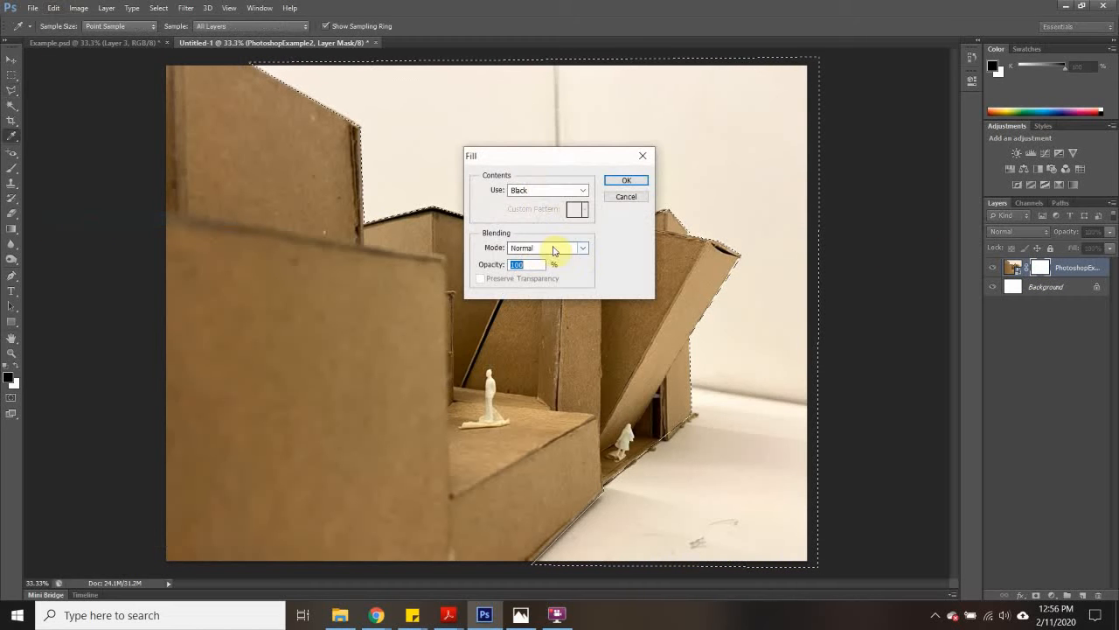
pyautogui.click(537, 189)
pyautogui.click(525, 295)
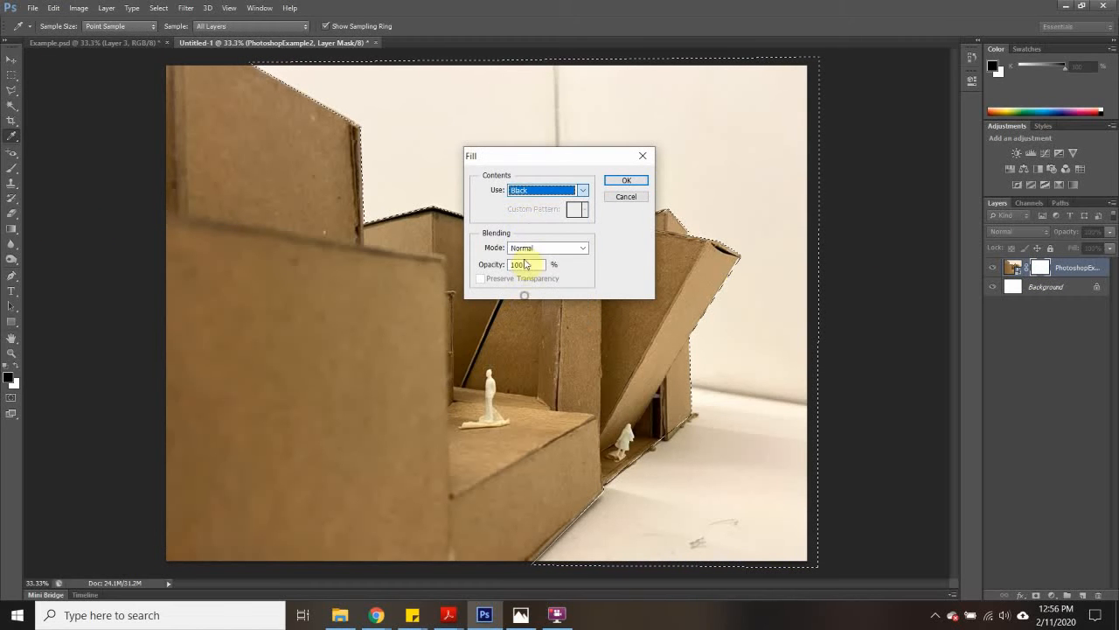
pyautogui.click(626, 180)
pyautogui.press('l')
pyautogui.press('m')
pyautogui.hotkey('ctrl', 'd')
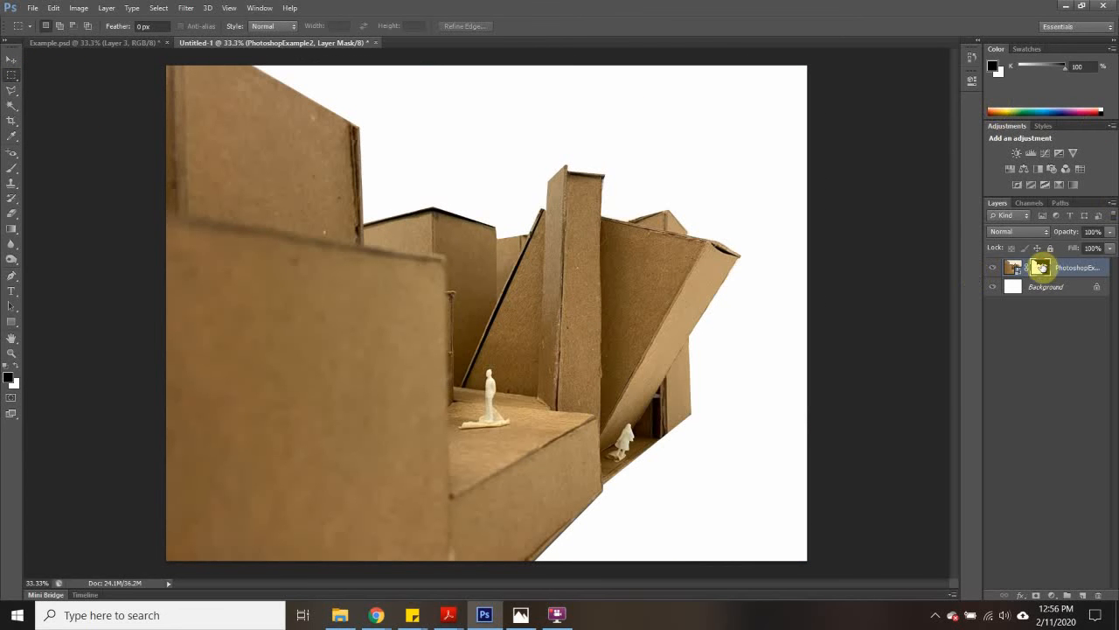
# - Disable the PhotoshopExample2 layer mask to show the original background, and enable it again
pyautogui.rightClick(1041, 269)
pyautogui.click(1027, 276)
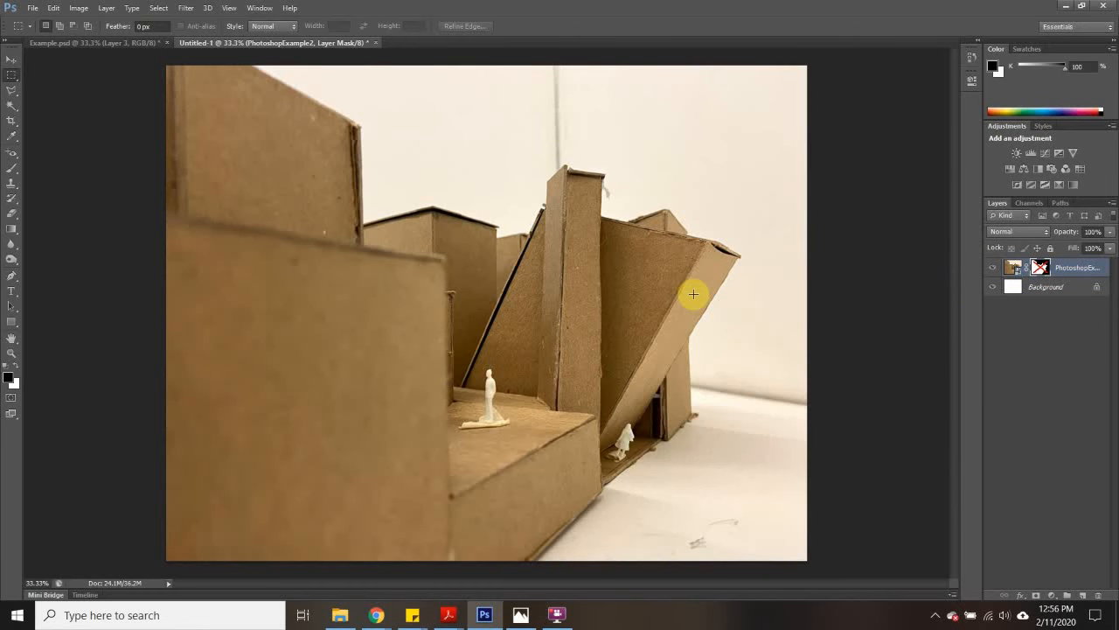
pyautogui.rightClick(1040, 267)
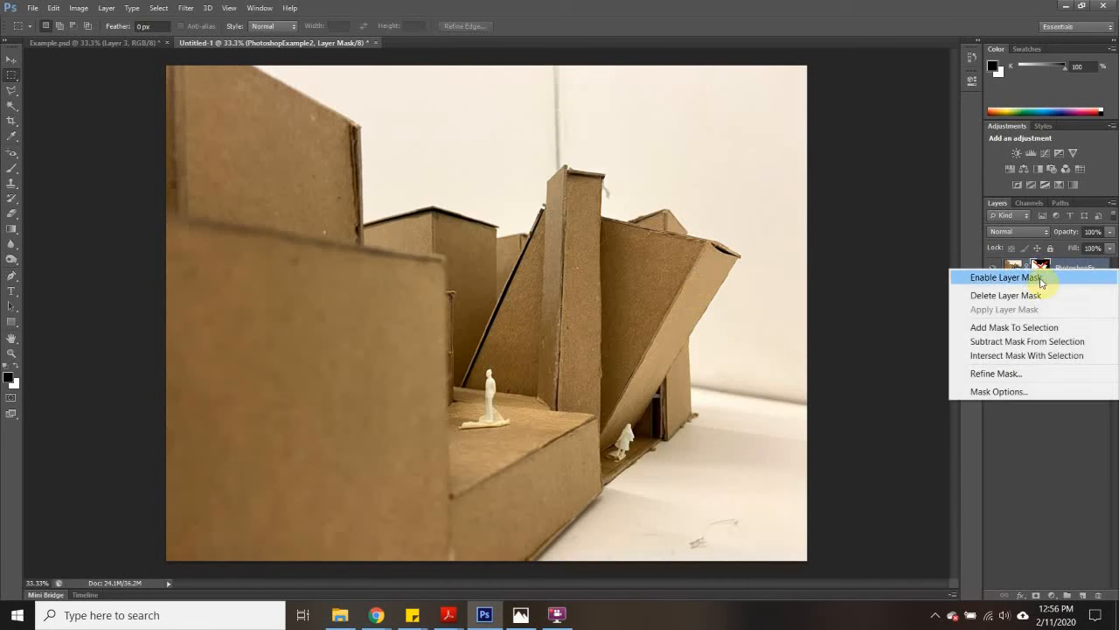
pyautogui.click(1025, 278)
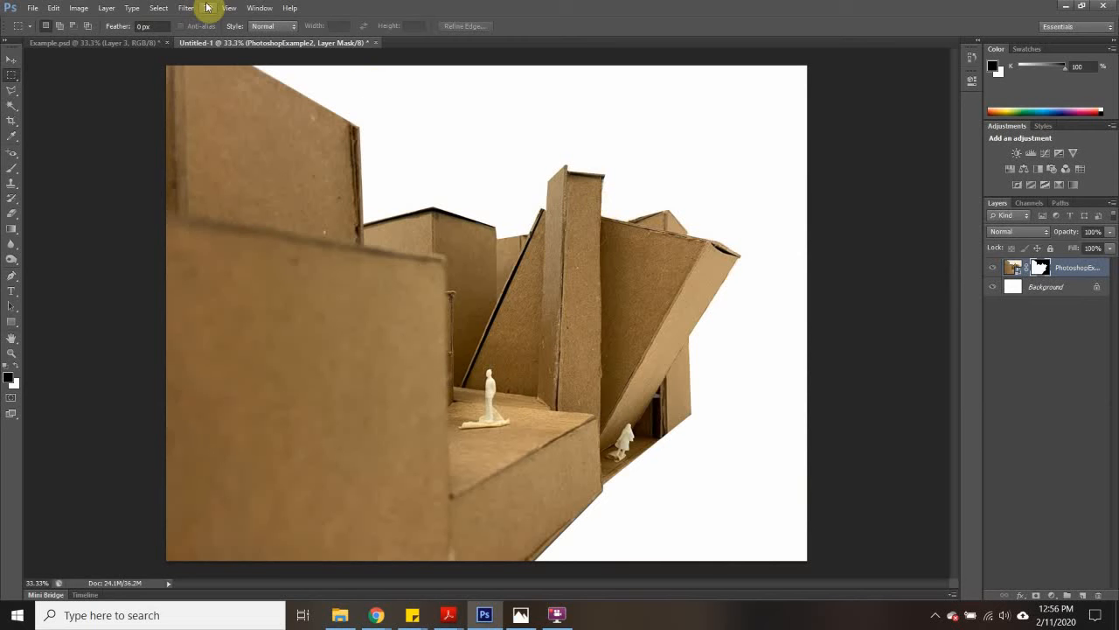
# - Place the street image from the Example folder, move it down to the canvas's lower edge, and commit the placement
pyautogui.click(32, 8)
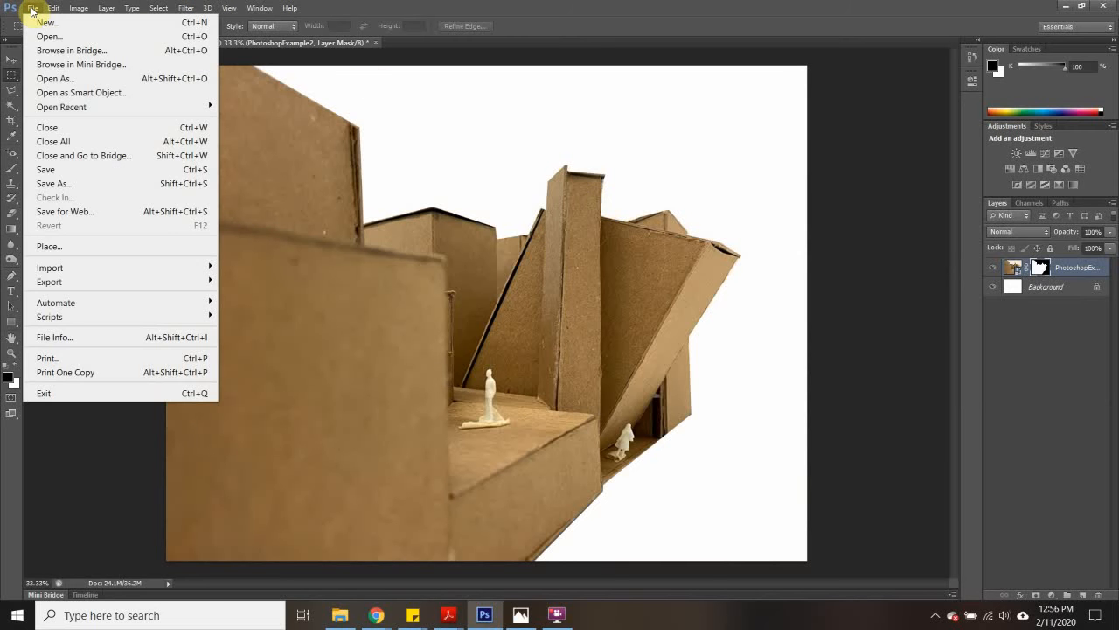
pyautogui.click(71, 249)
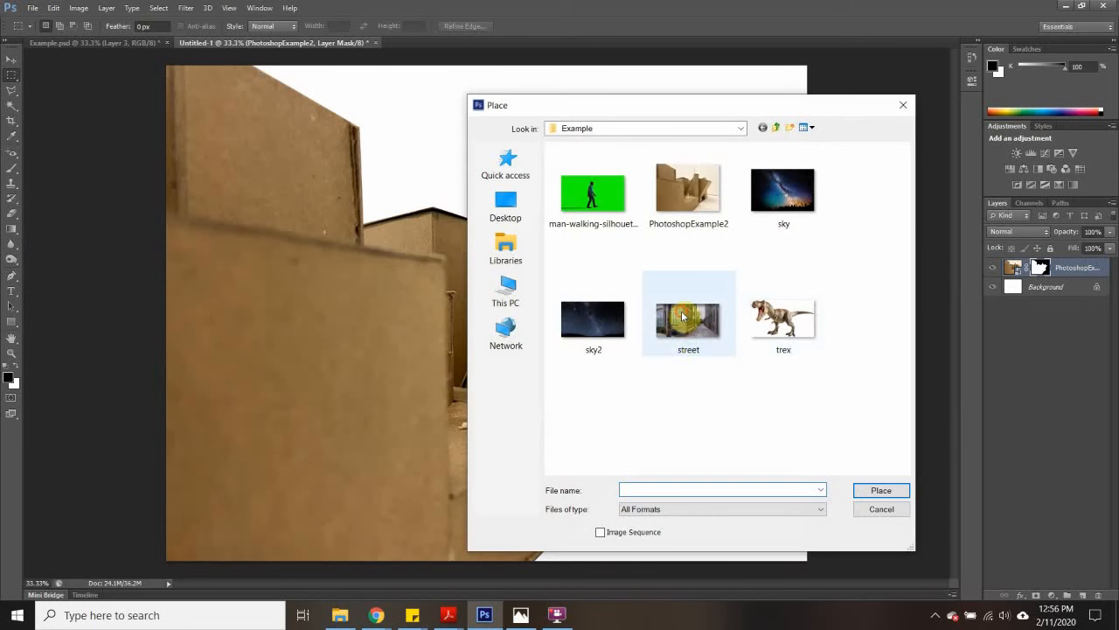
pyautogui.click(688, 321)
pyautogui.click(881, 489)
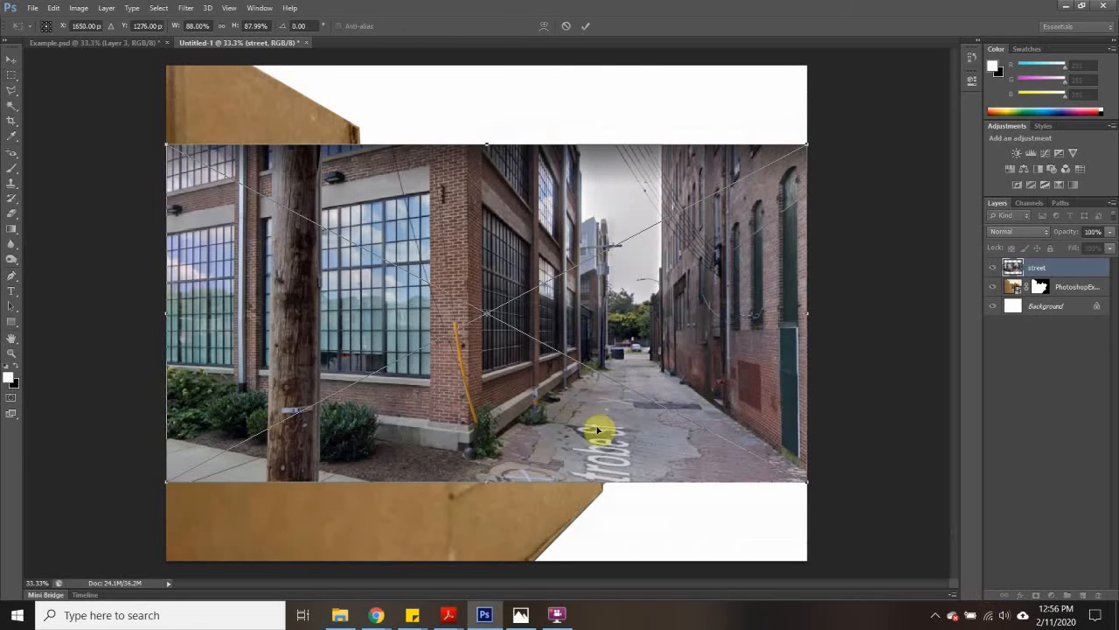
pyautogui.moveTo(588, 307); pyautogui.dragTo(595, 385)
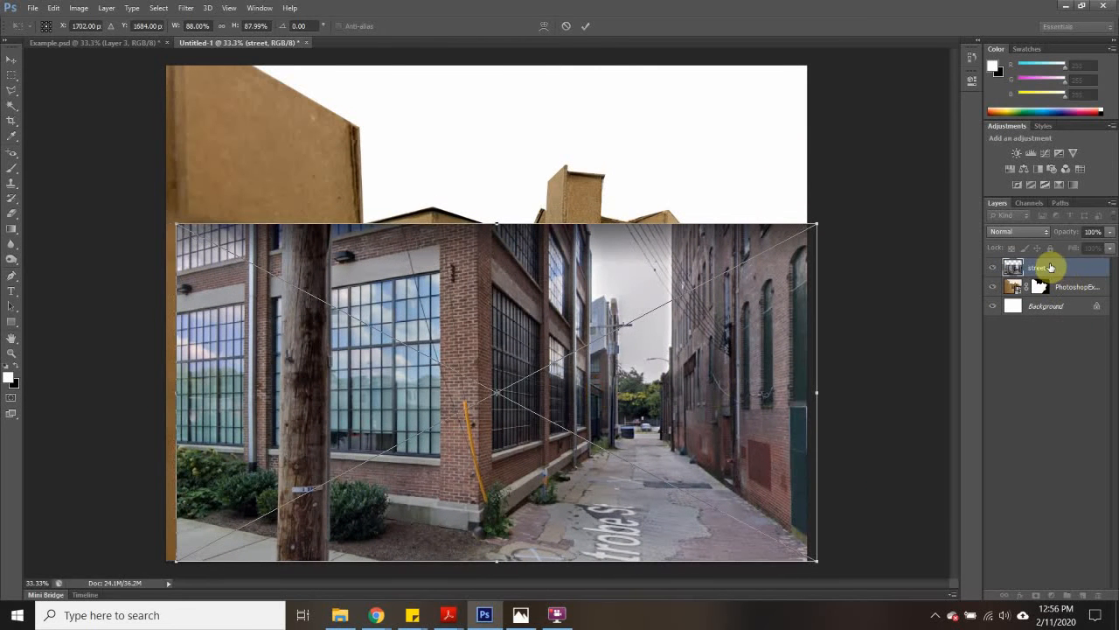
pyautogui.click(11, 76)
pyautogui.click(499, 230)
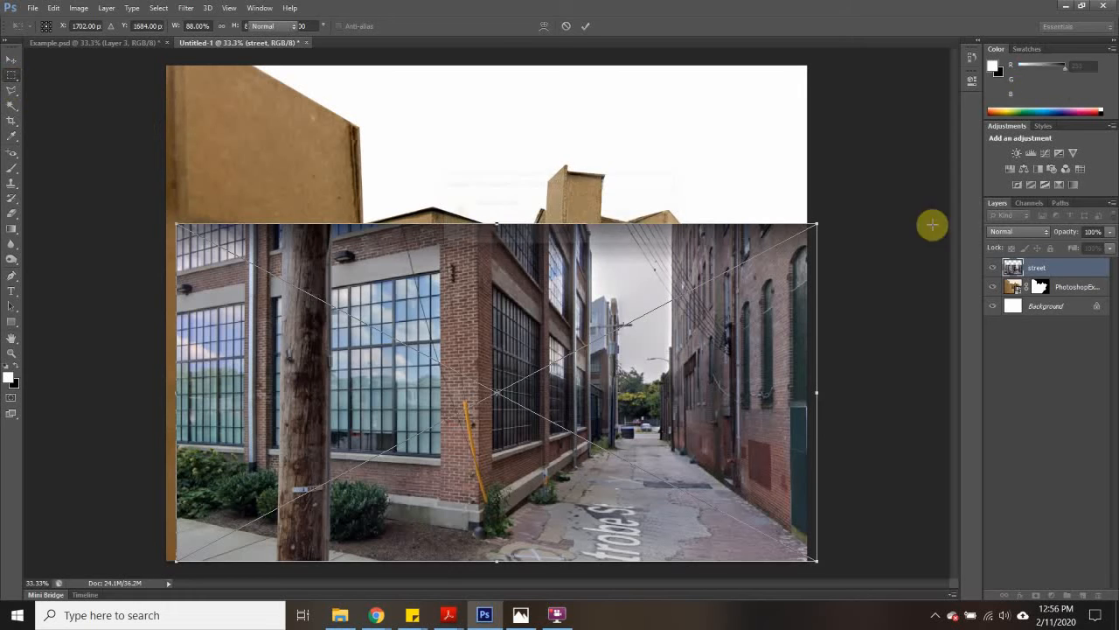
# - Move the street layer below PhotoshopExample2 and shift the street image up and right so the alley shows beside the model
pyautogui.moveTo(1074, 267); pyautogui.dragTo(1074, 298)
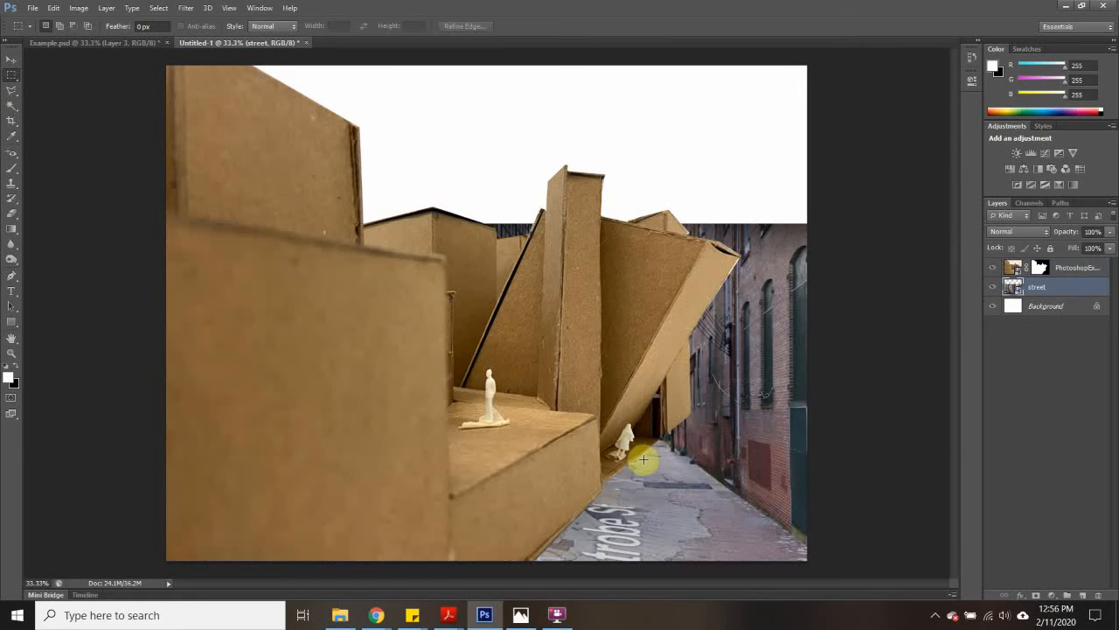
pyautogui.click(12, 59)
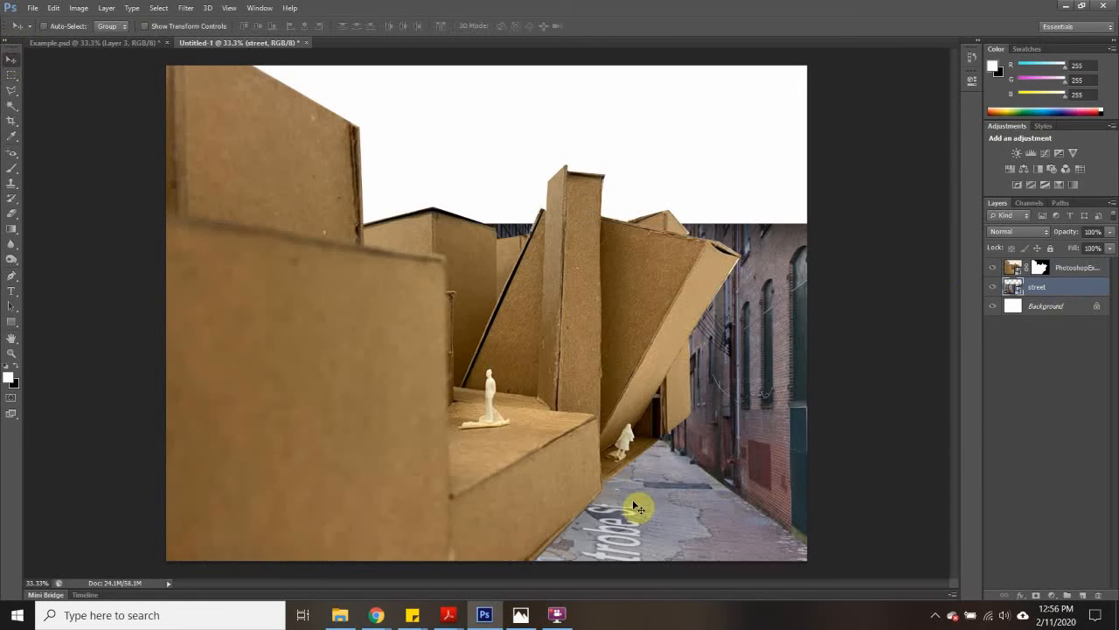
pyautogui.moveTo(637, 507); pyautogui.dragTo(731, 471)
pyautogui.moveTo(733, 473); pyautogui.dragTo(714, 478)
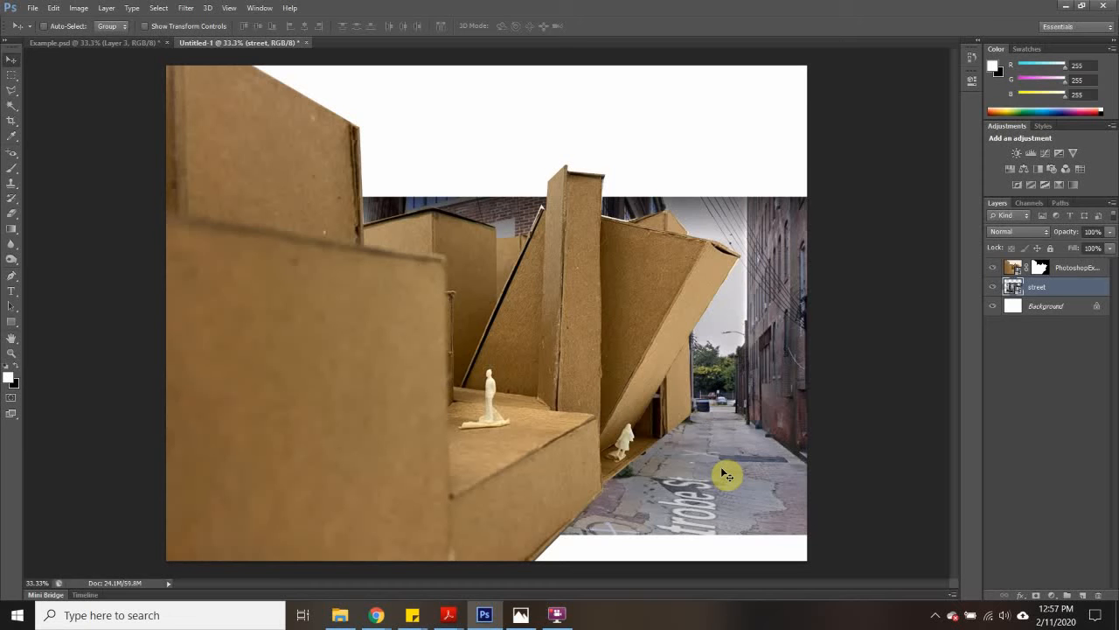
# - Enlarge the street image to about 114.5%, reposition it so the pavement reaches the canvas's lower edge, and commit the transform
pyautogui.hotkey('ctrl', 't')
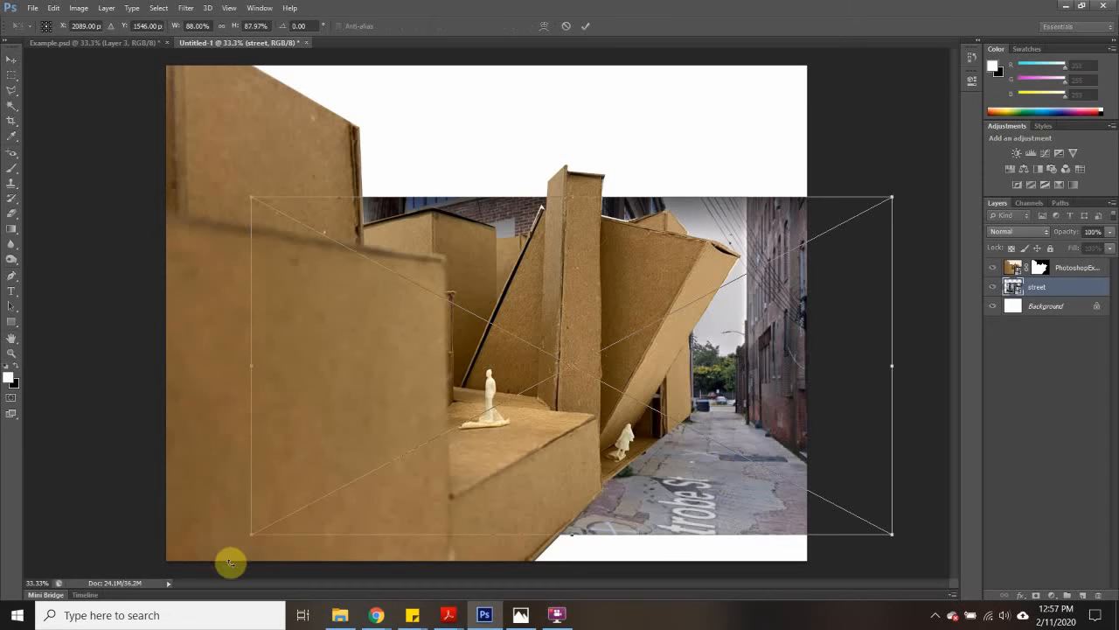
pyautogui.moveTo(252, 535); pyautogui.dragTo(194, 563)
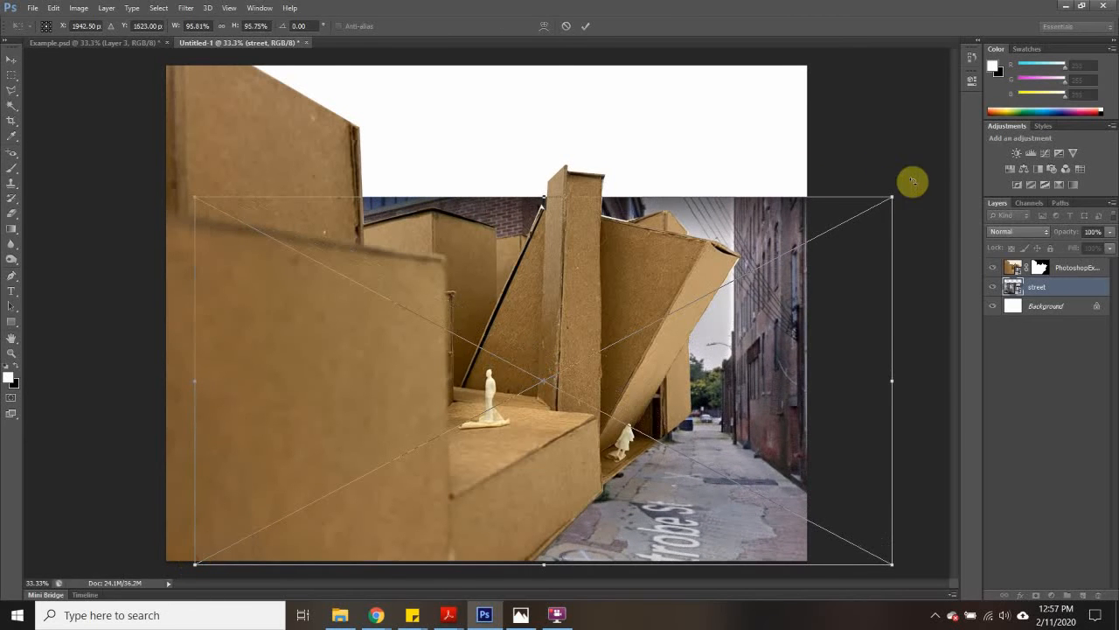
pyautogui.moveTo(892, 197); pyautogui.dragTo(922, 180)
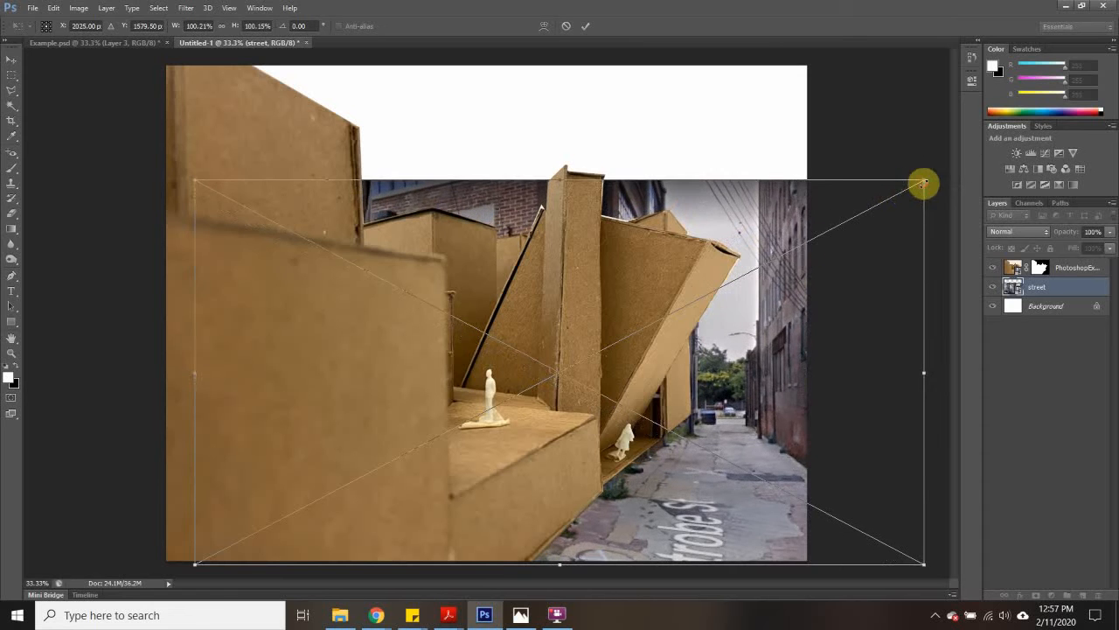
pyautogui.moveTo(771, 277); pyautogui.dragTo(763, 259)
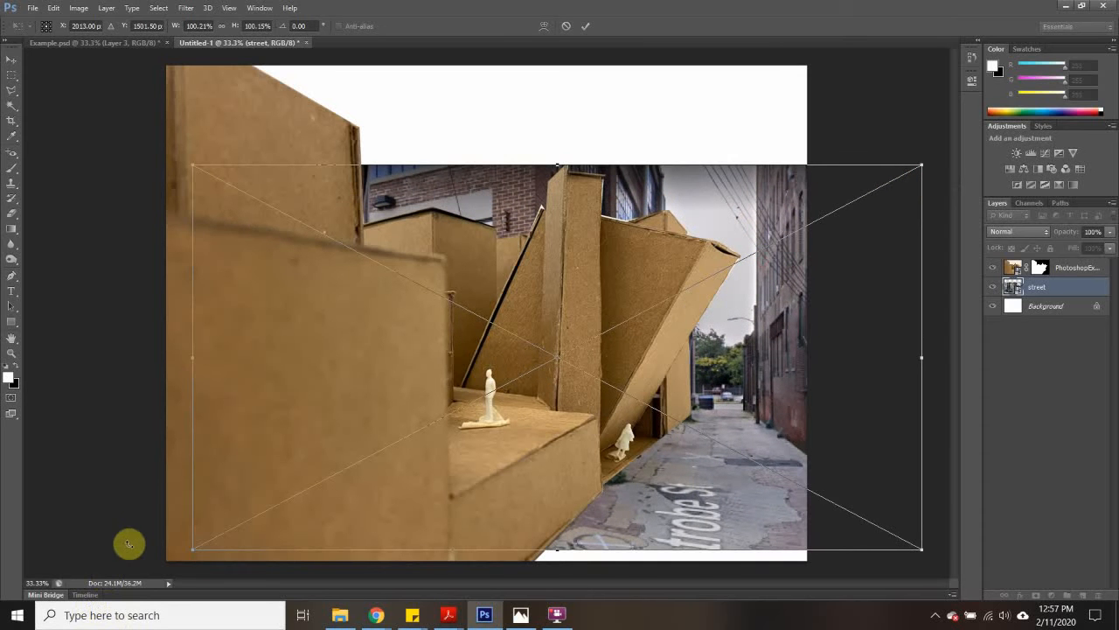
pyautogui.moveTo(194, 550); pyautogui.dragTo(80, 587)
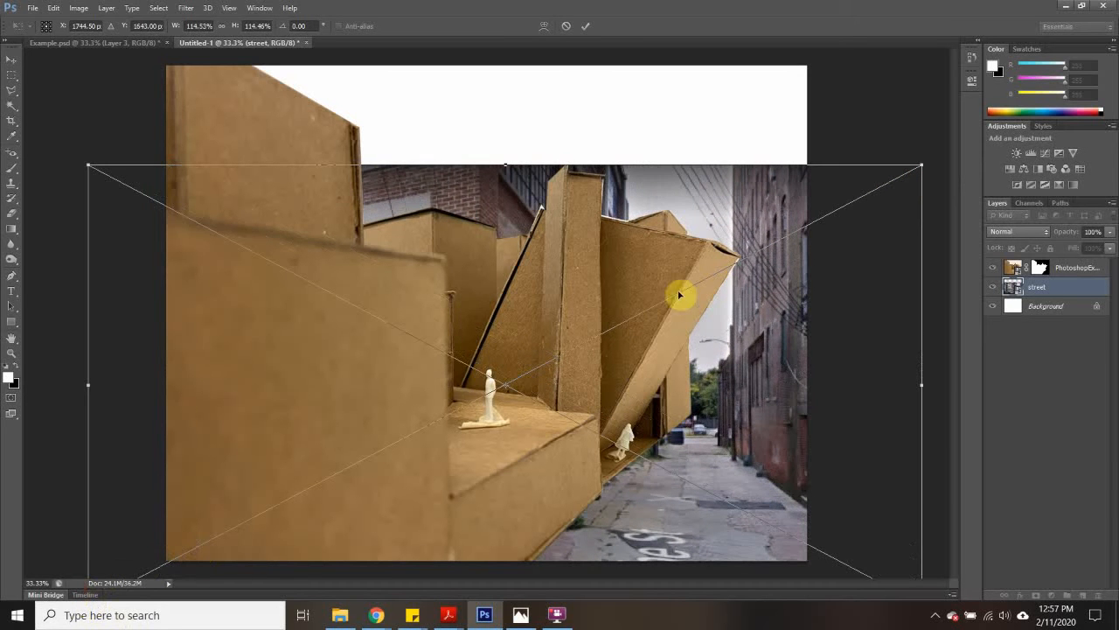
pyautogui.moveTo(764, 384); pyautogui.dragTo(792, 362)
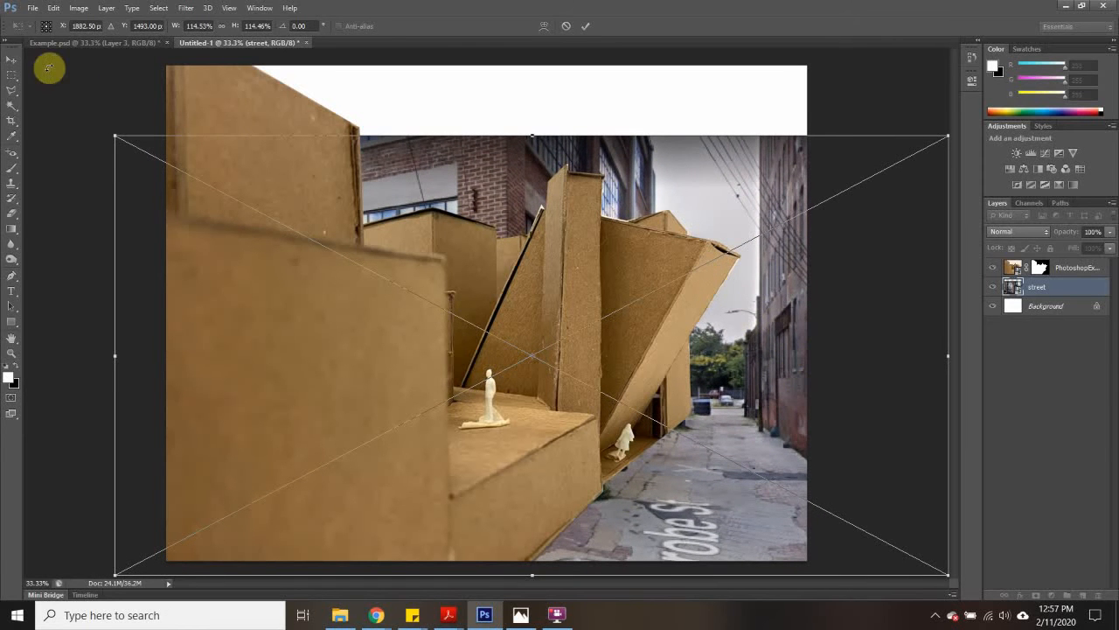
pyautogui.click(11, 78)
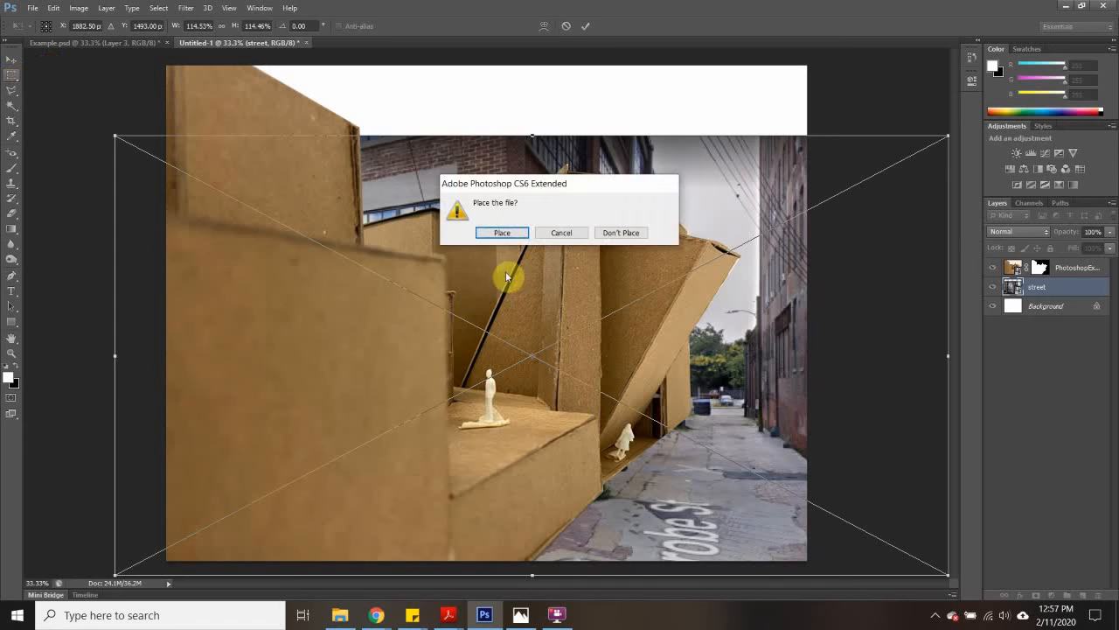
pyautogui.click(502, 233)
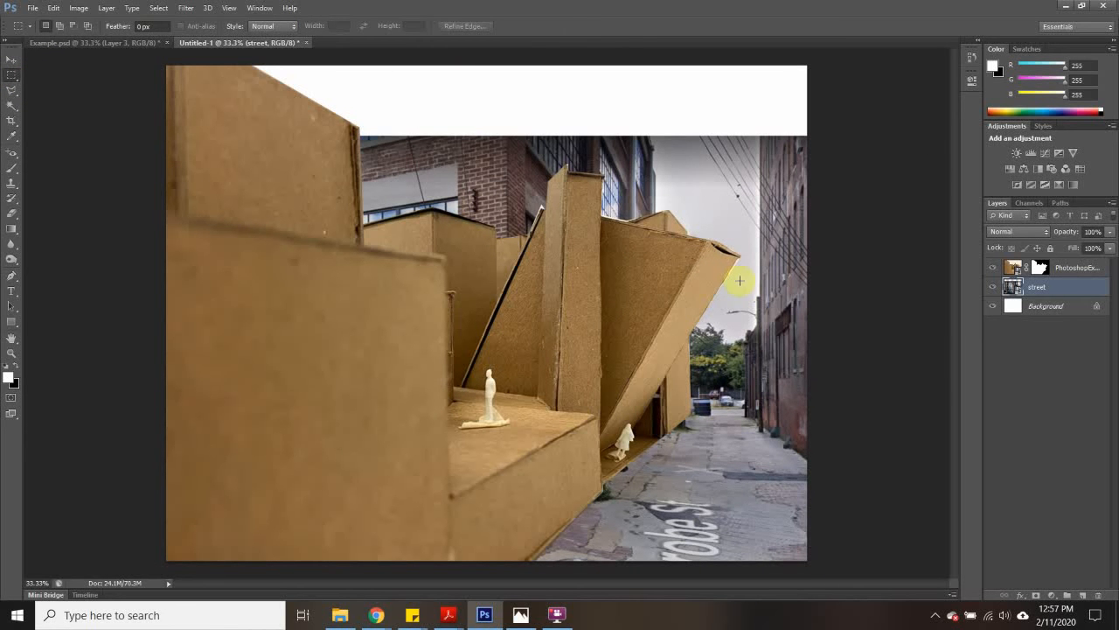
# - Distort the street image by pulling its upper corners up and outward to about 115.4% width and 119.3% height, and commit the transform
pyautogui.hotkey('ctrl', 't')
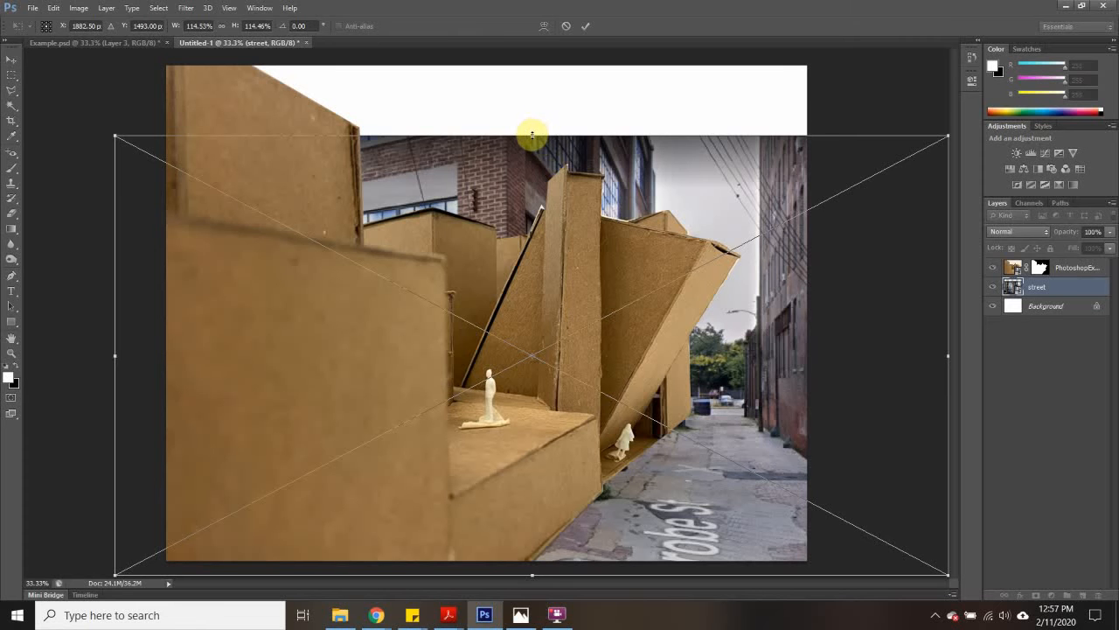
pyautogui.moveTo(532, 139)
pyautogui.mouseDown()
pyautogui.moveTo(618, 132)
pyautogui.moveTo(449, 142)
pyautogui.moveTo(598, 149)
pyautogui.moveTo(557, 149)
pyautogui.moveTo(553, 137)
pyautogui.mouseUp()
pyautogui.moveTo(142, 137); pyautogui.dragTo(123, 116)
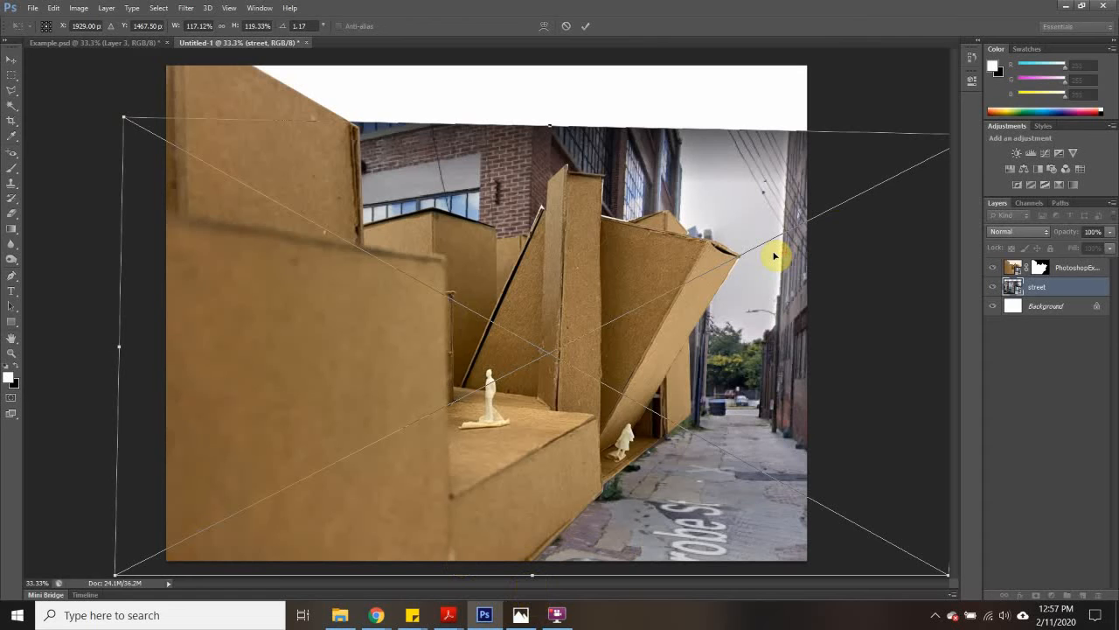
pyautogui.hotkey('ctrl', '-')
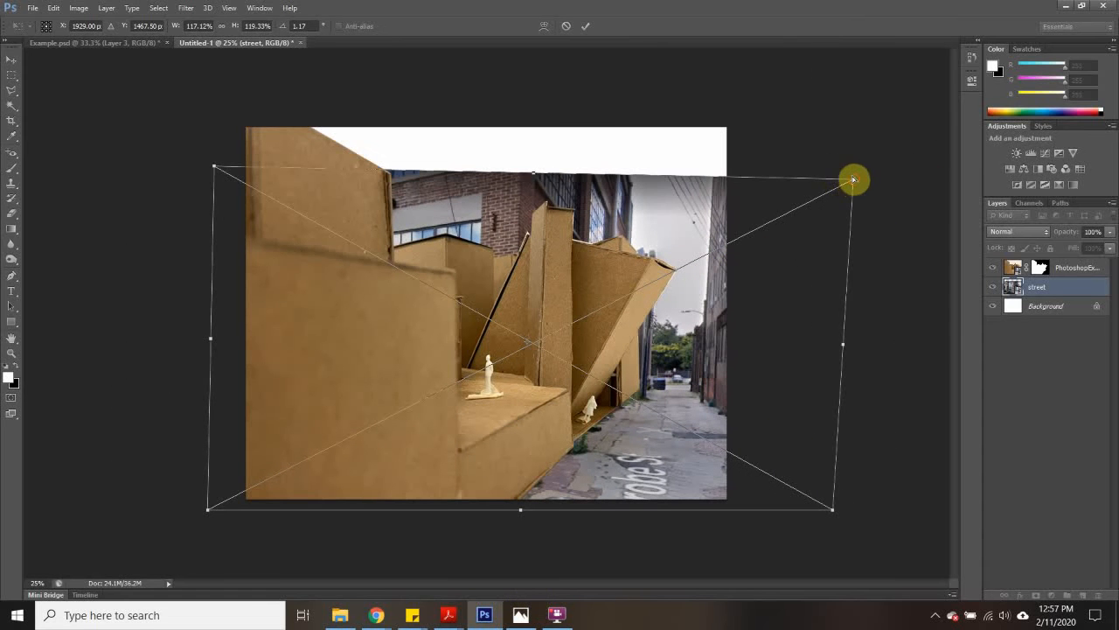
pyautogui.moveTo(853, 180); pyautogui.dragTo(846, 170)
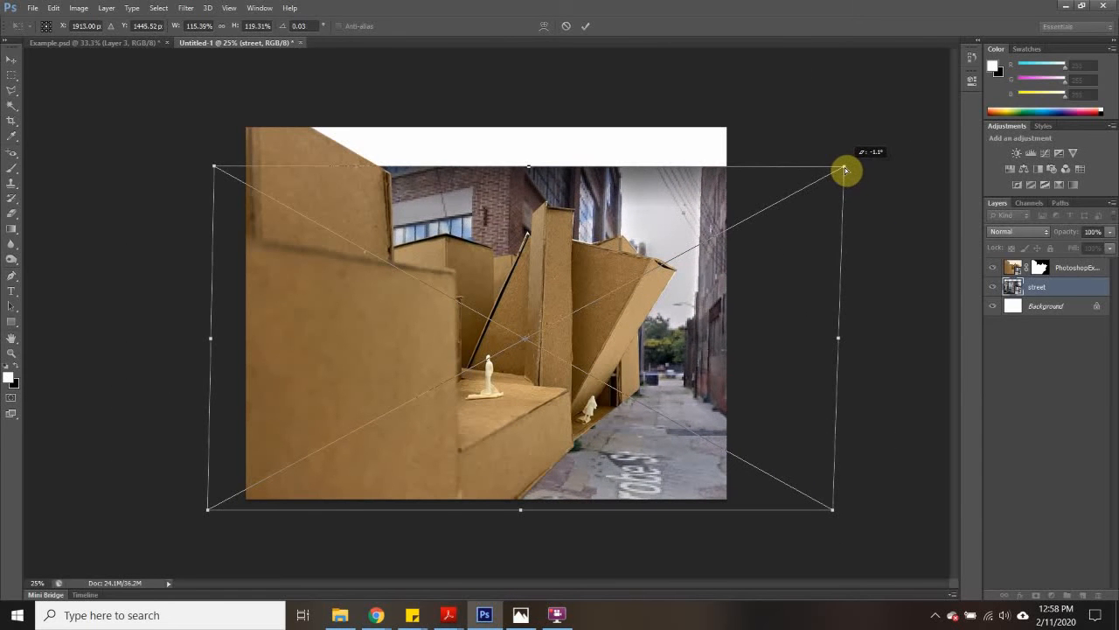
pyautogui.click(12, 75)
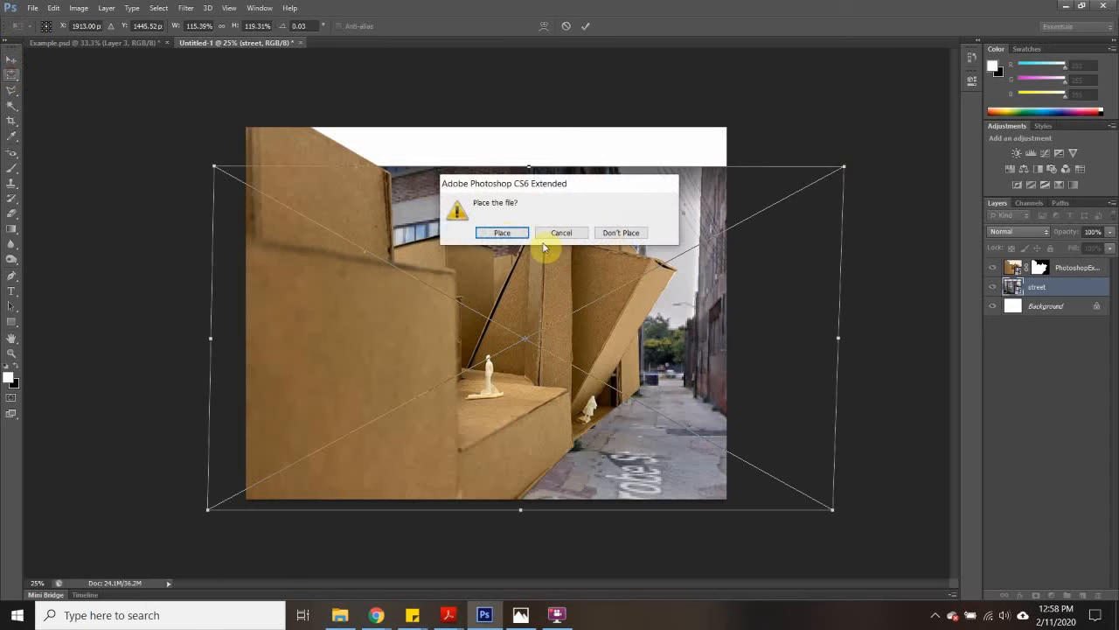
pyautogui.click(501, 233)
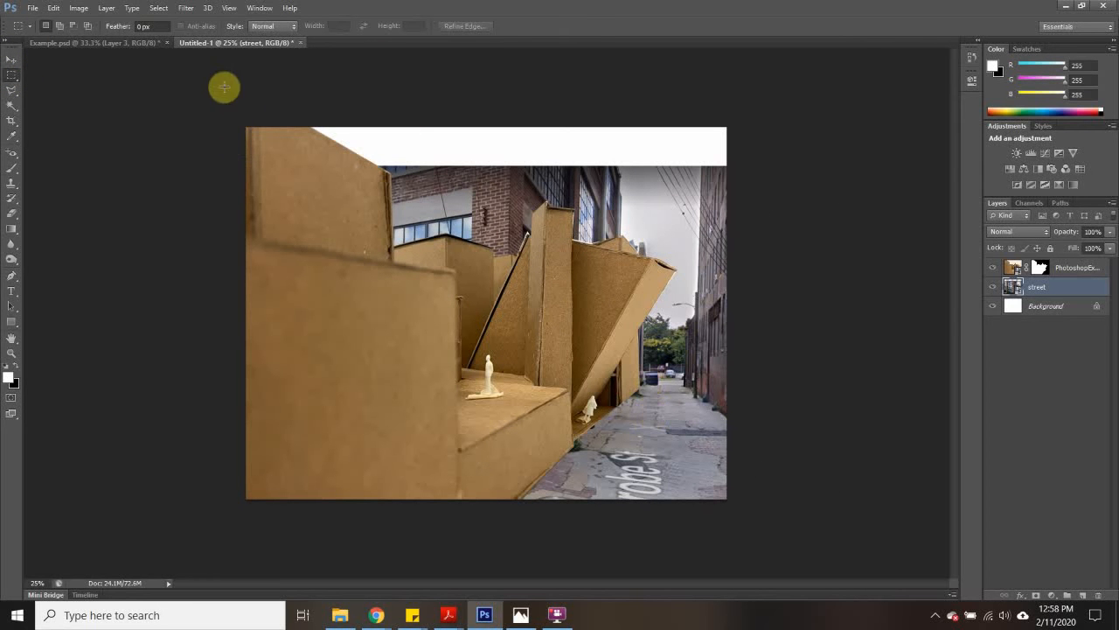
# - Try to place the sky image from the Example folder
pyautogui.click(30, 10)
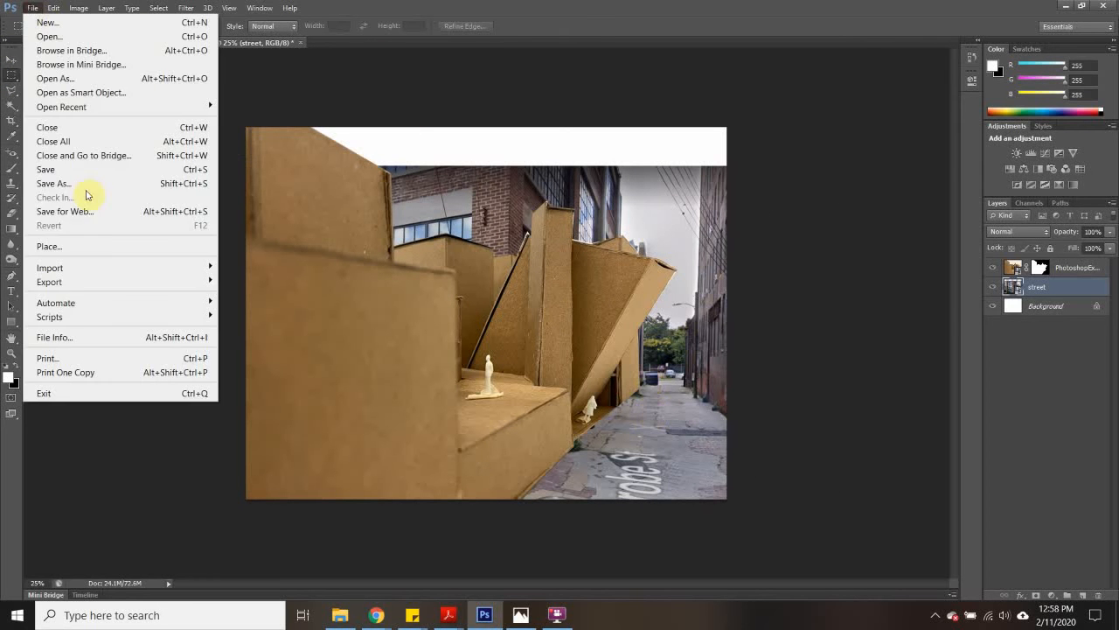
pyautogui.click(76, 242)
pyautogui.click(605, 324)
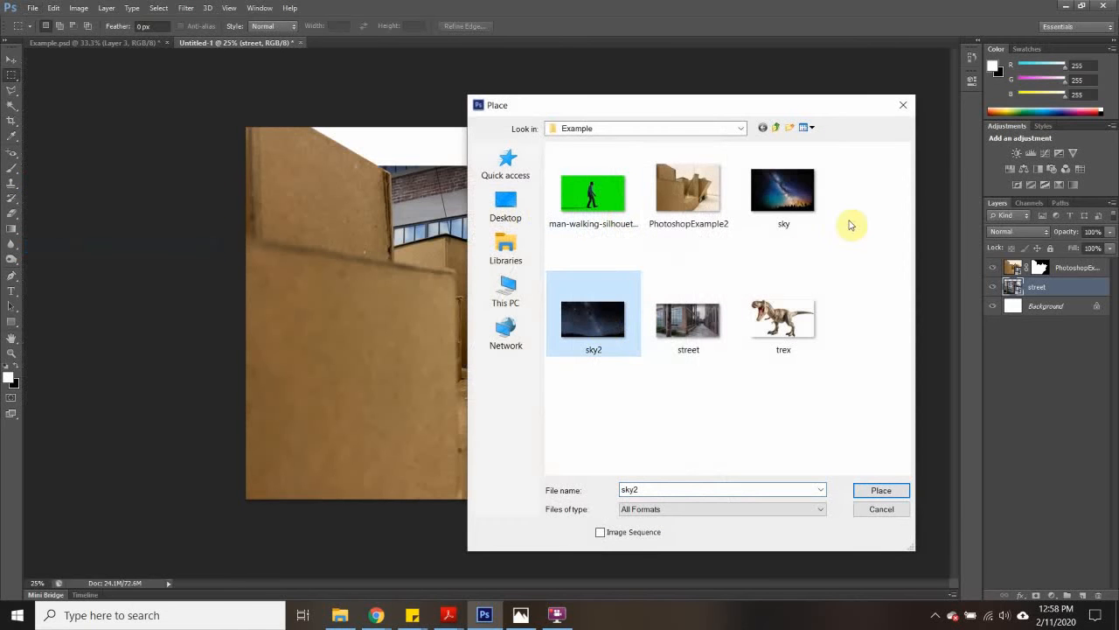
pyautogui.click(796, 201)
pyautogui.click(882, 492)
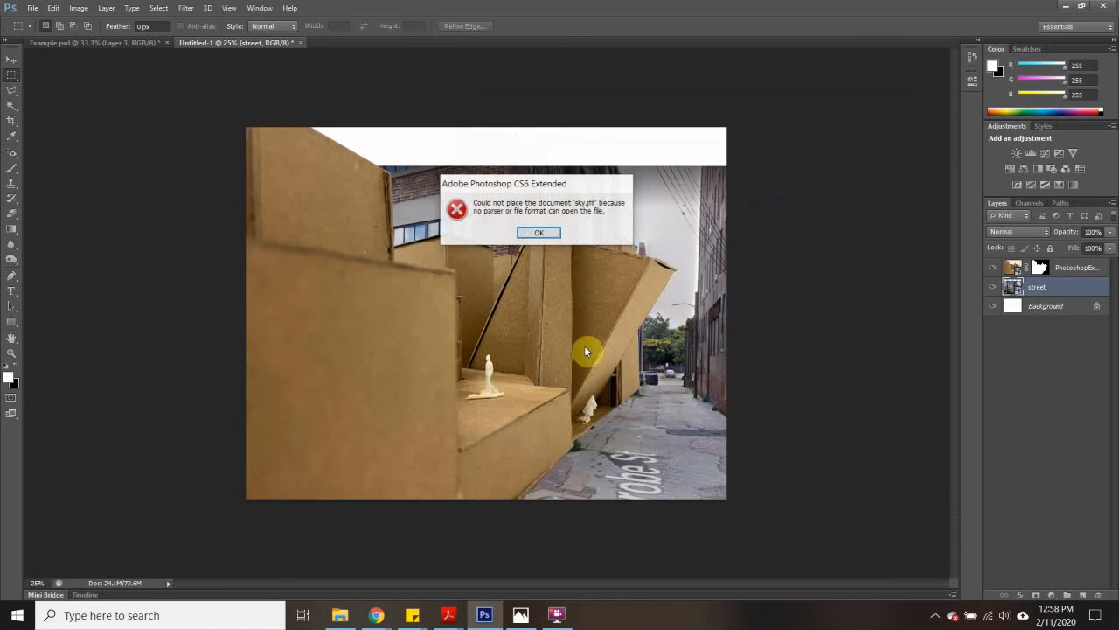
pyautogui.click(548, 235)
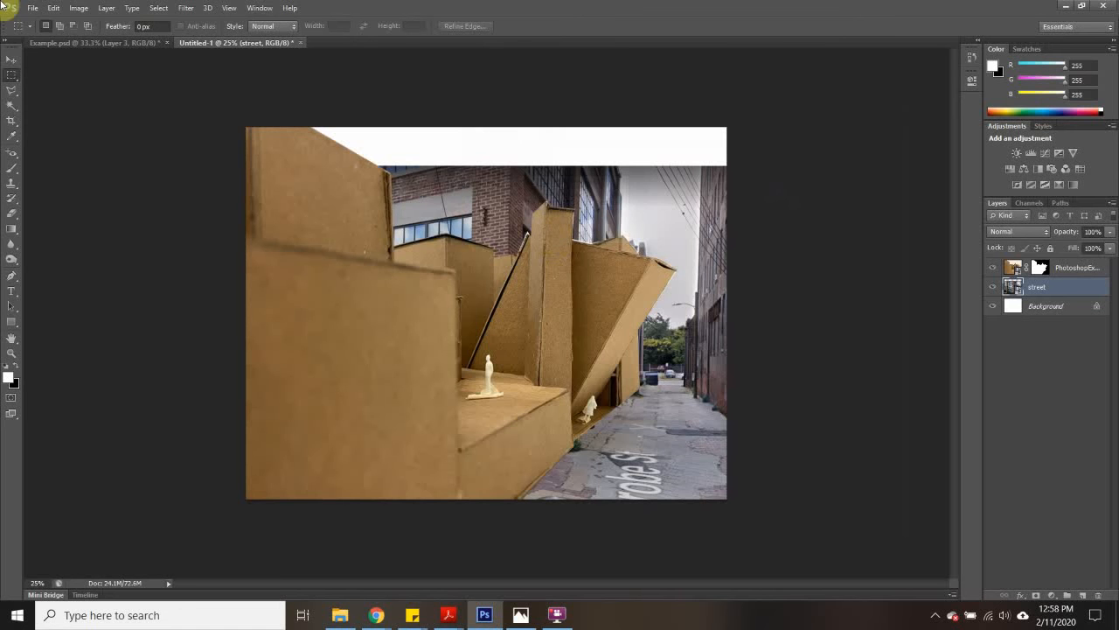
# - Place the sky2 image at the canvas's upper edge, commit it, and move its layer below the street layer
pyautogui.click(35, 11)
pyautogui.click(81, 248)
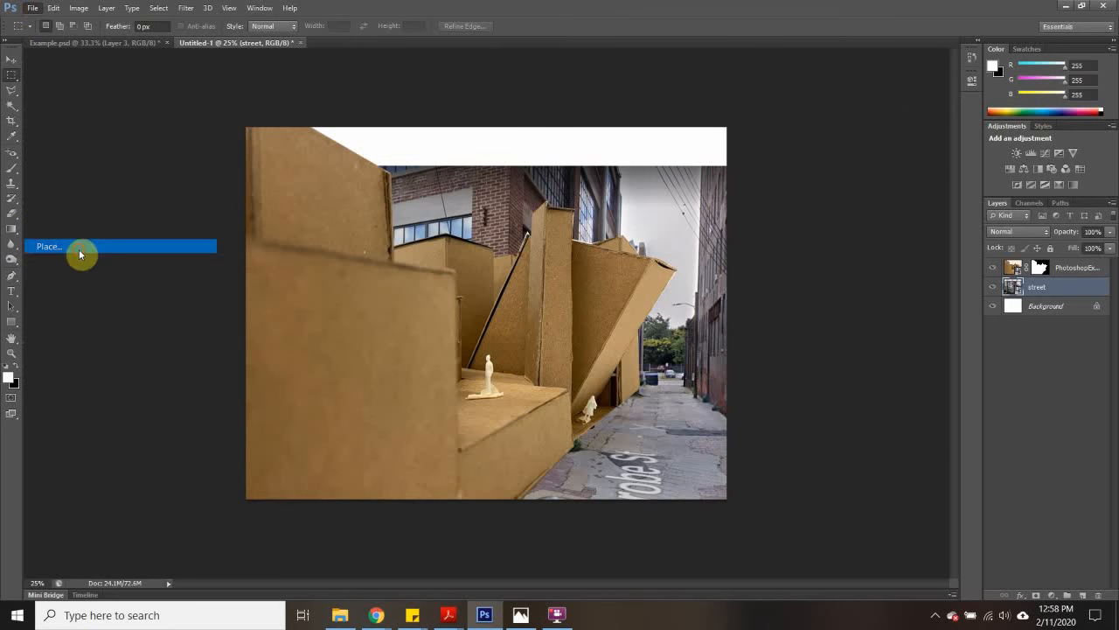
pyautogui.click(619, 330)
pyautogui.click(873, 491)
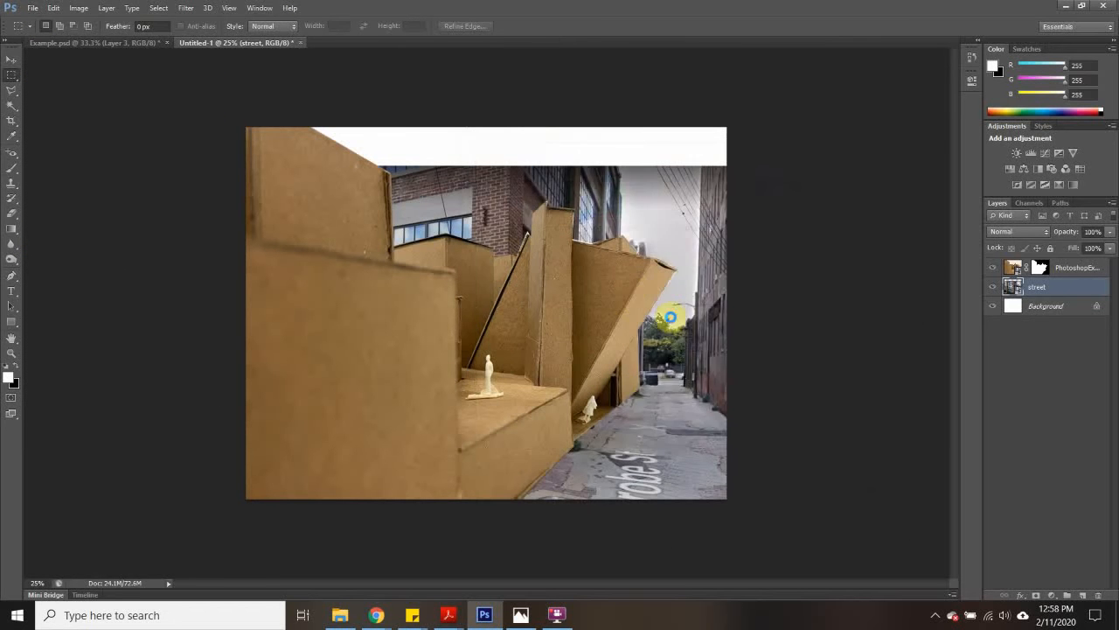
pyautogui.moveTo(688, 250); pyautogui.dragTo(684, 197)
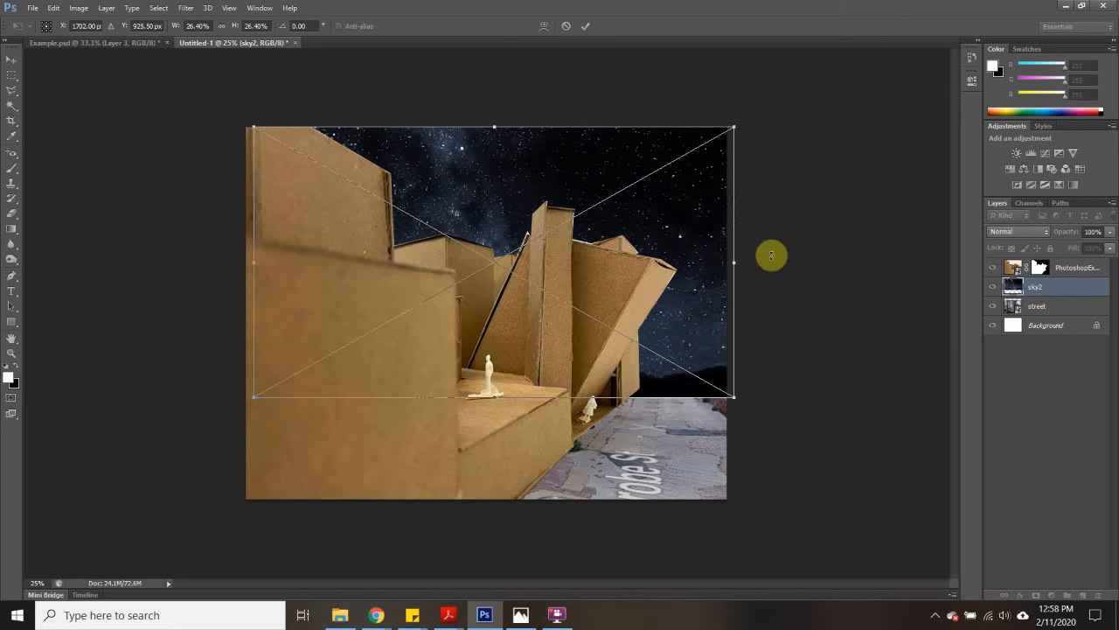
pyautogui.click(12, 75)
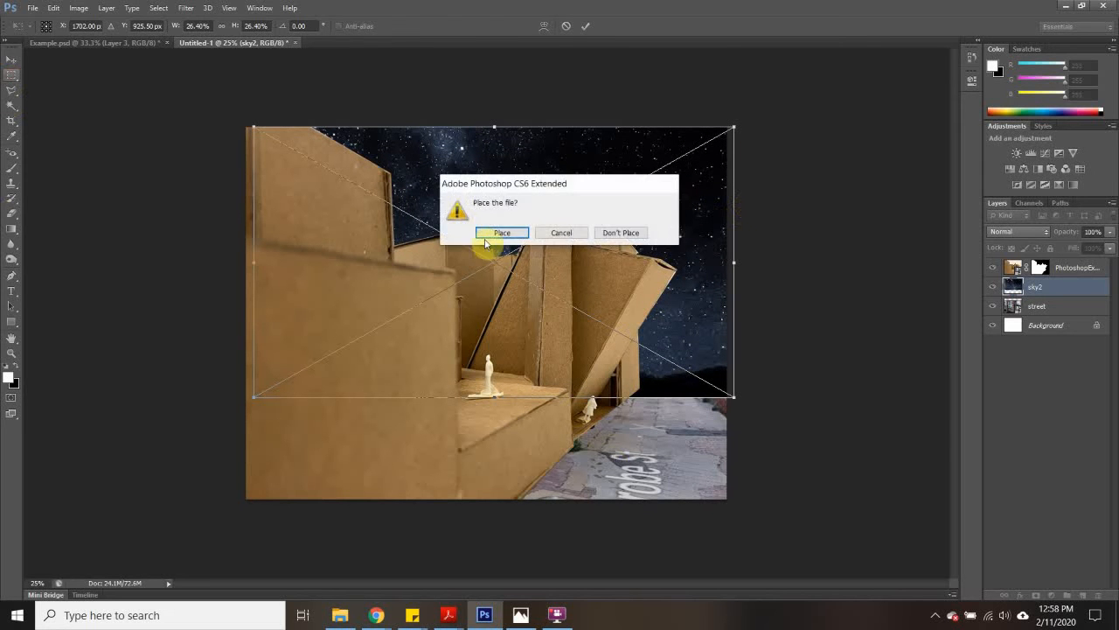
pyautogui.click(486, 234)
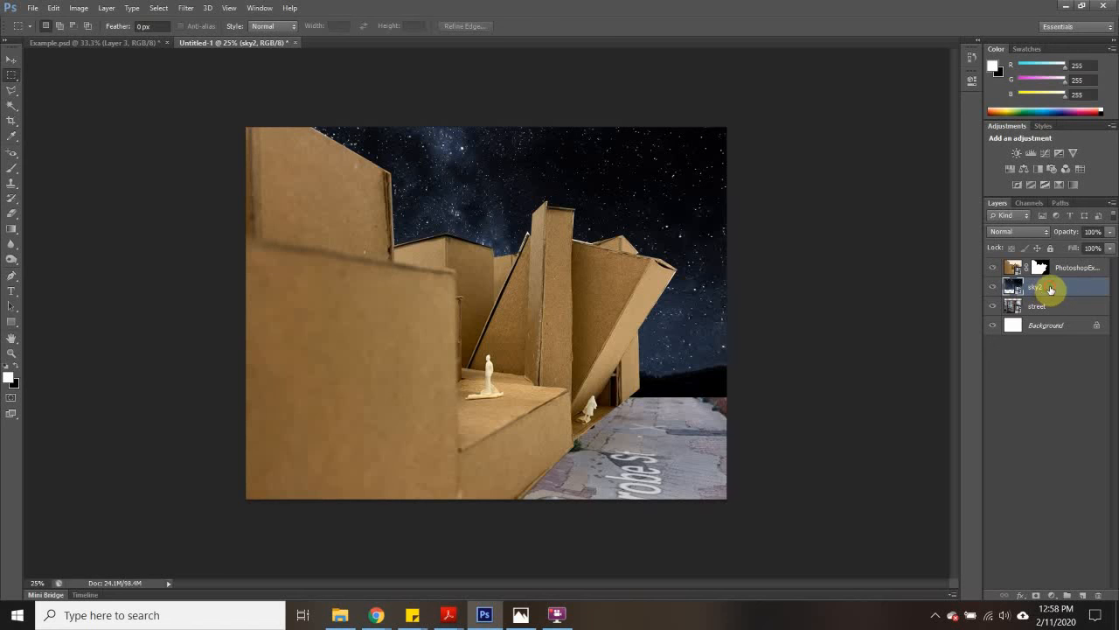
pyautogui.moveTo(1050, 290); pyautogui.dragTo(1046, 317)
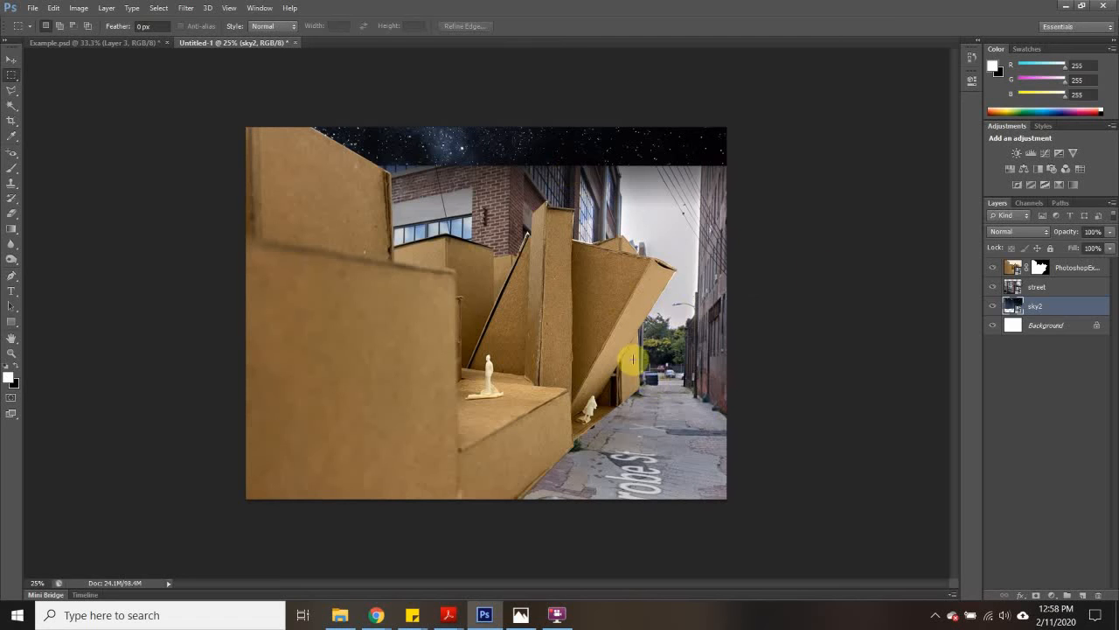
# - Add a layer mask to sky2 and outline the street image's sky and brick building with the Polygonal Lasso, following the alley wall's edge
pyautogui.click(1038, 596)
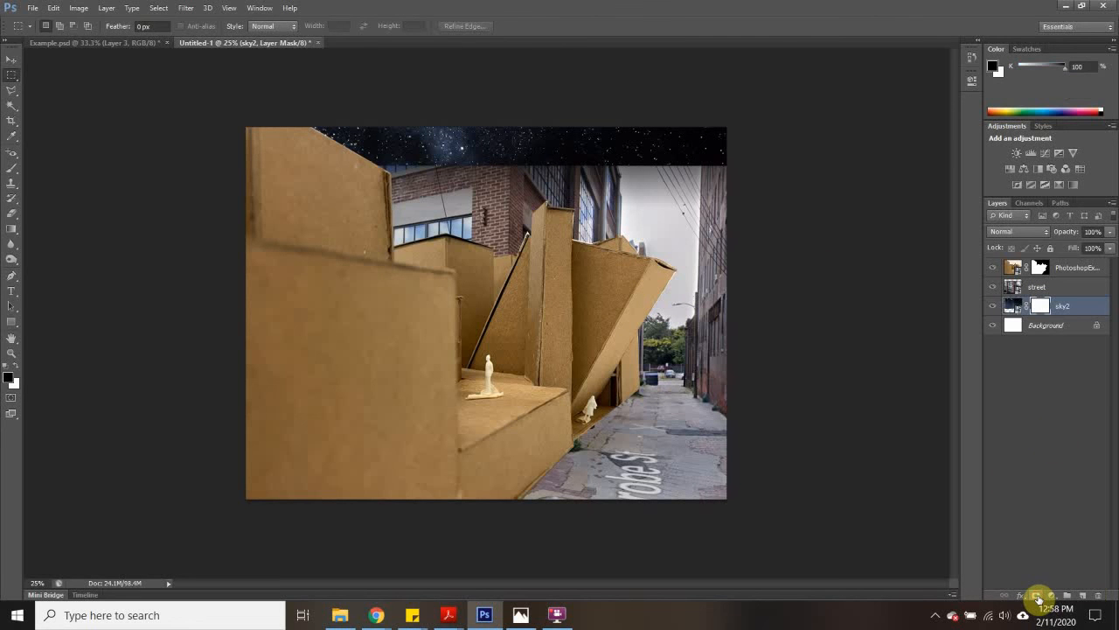
pyautogui.click(11, 95)
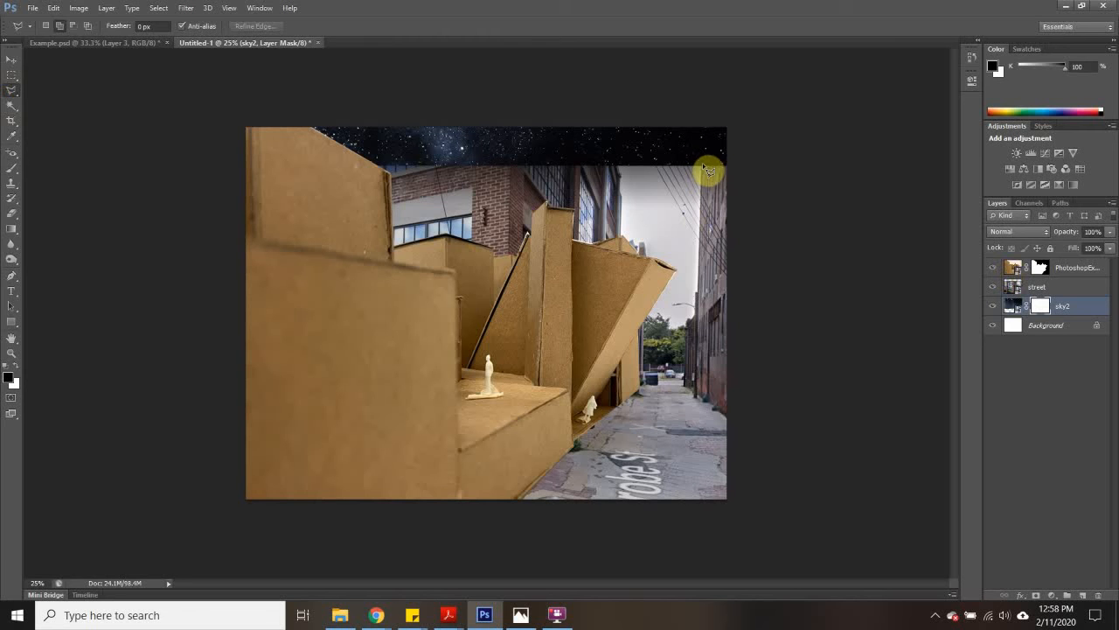
pyautogui.moveTo(707, 170); pyautogui.dragTo(704, 308)
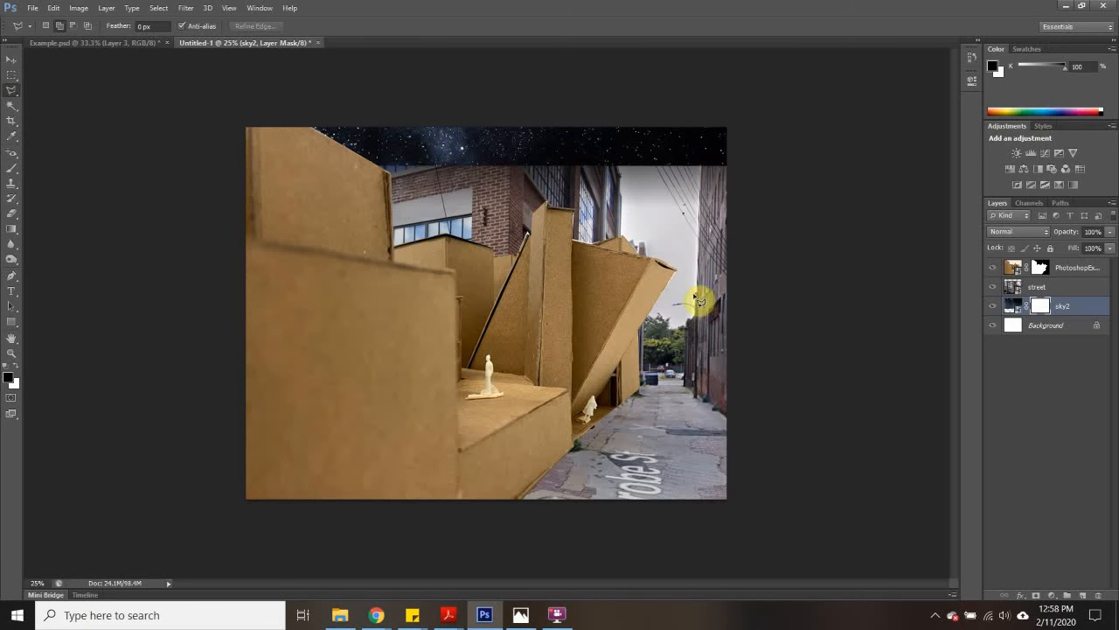
pyautogui.moveTo(692, 331)
pyautogui.mouseDown()
pyautogui.moveTo(687, 383)
pyautogui.moveTo(288, 397)
pyautogui.moveTo(164, 380)
pyautogui.moveTo(166, 329)
pyautogui.moveTo(115, 50)
pyautogui.moveTo(144, 74)
pyautogui.moveTo(374, 85)
pyautogui.moveTo(916, 73)
pyautogui.moveTo(787, 91)
pyautogui.moveTo(803, 196)
pyautogui.moveTo(708, 174)
pyautogui.mouseUp()
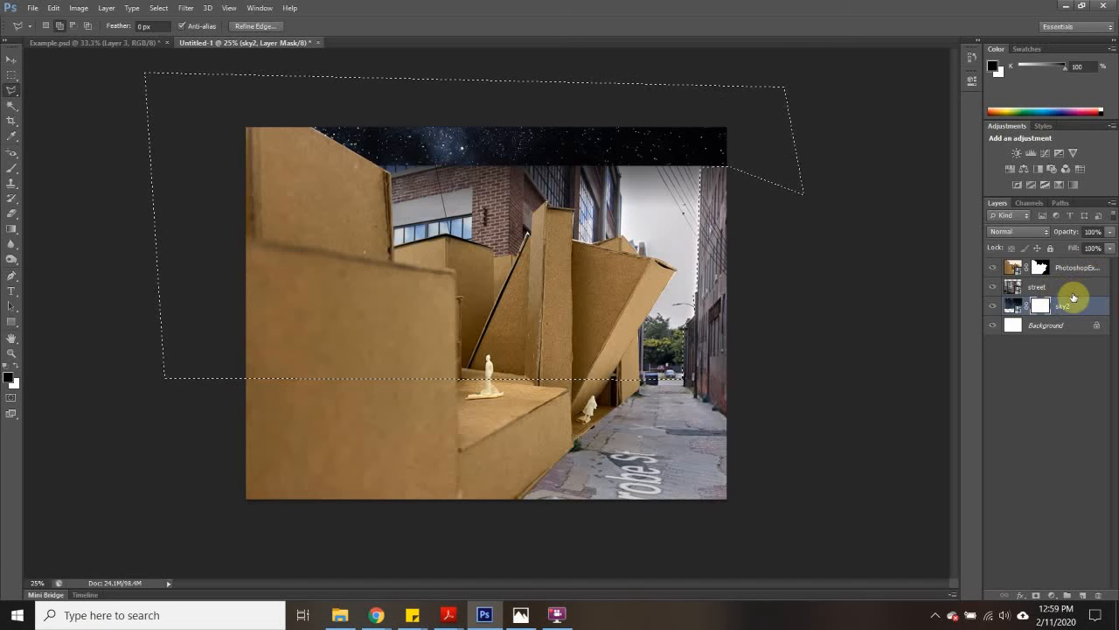
# - Fill the selected area of the sky2 mask with black, and undo the fill
pyautogui.click(50, 8)
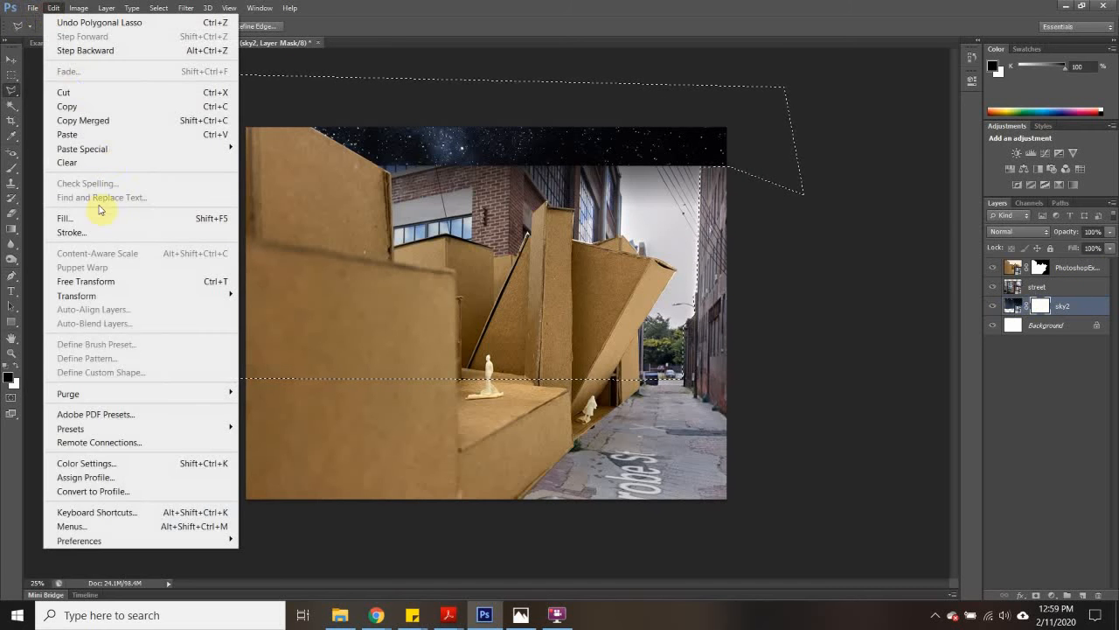
pyautogui.click(88, 219)
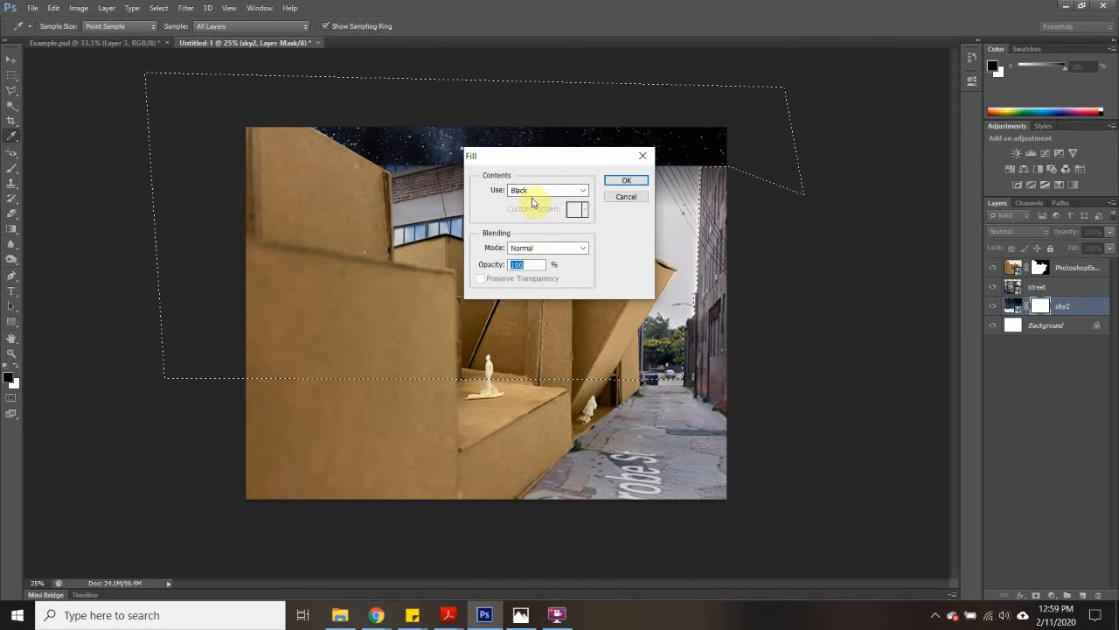
pyautogui.click(623, 181)
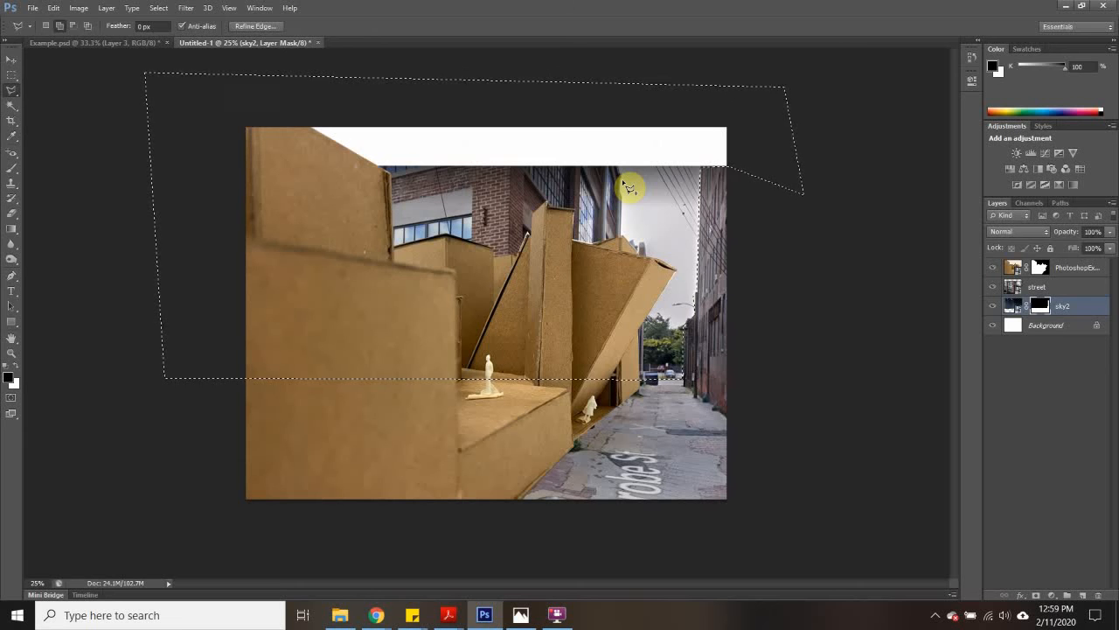
pyautogui.hotkey('ctrl', 'z')
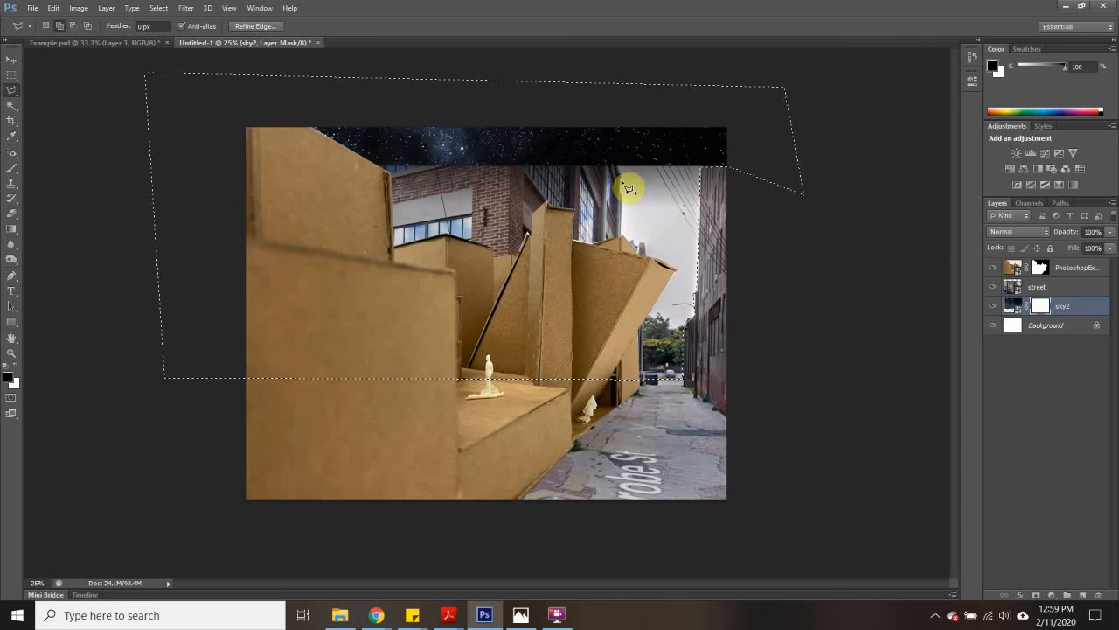
# - Add a layer mask to the street layer from the selection and invert it to hide the street's sky and brick building
pyautogui.click(1053, 288)
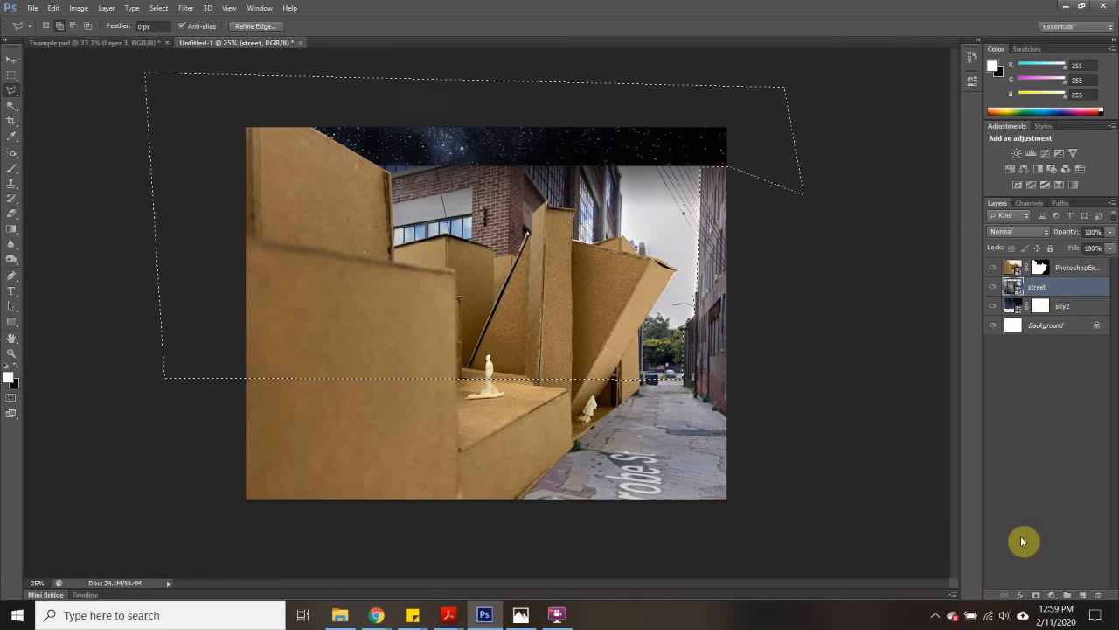
pyautogui.click(1036, 596)
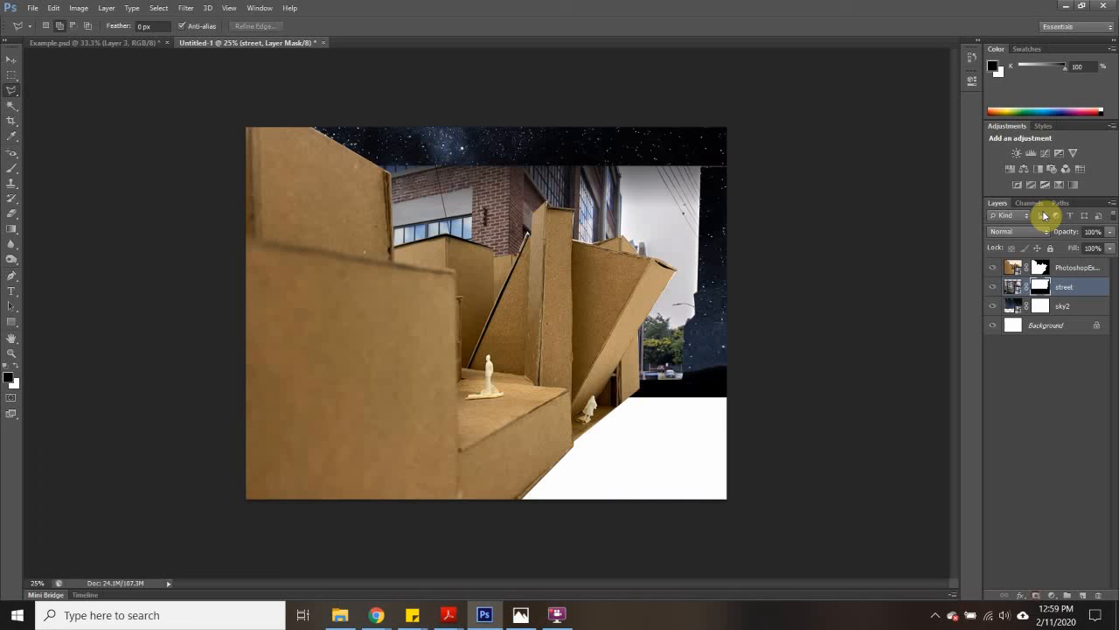
pyautogui.click(1047, 287)
pyautogui.hotkey('ctrl', 'i')
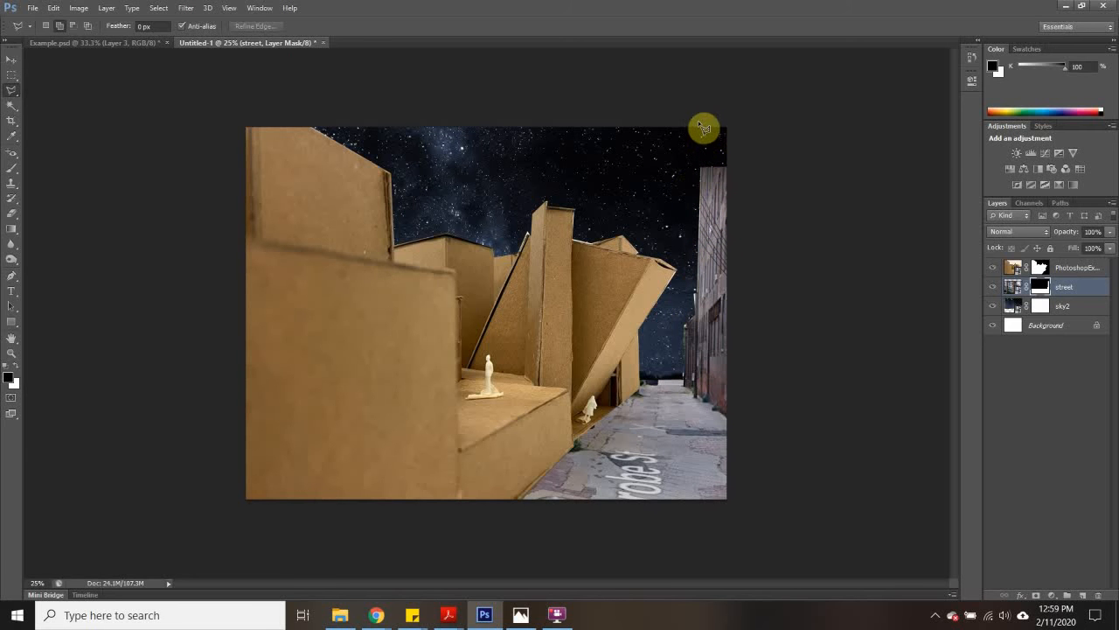
# - Copy the upper part of the alley wall from the street image onto a new layer and move it up to the canvas's upper edge
pyautogui.click(1012, 286)
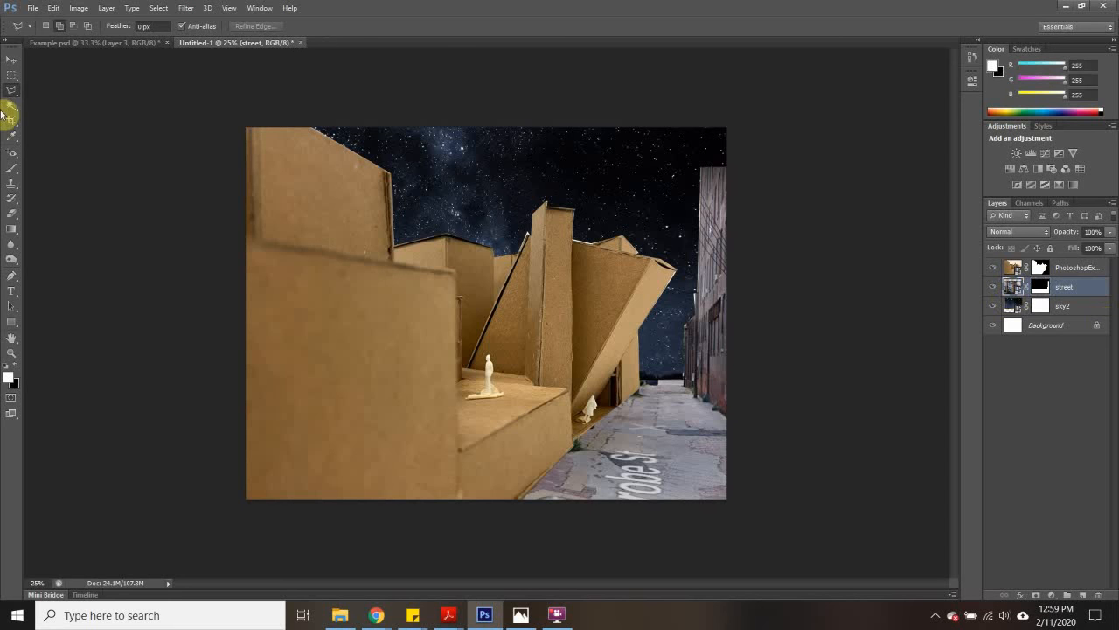
pyautogui.click(11, 75)
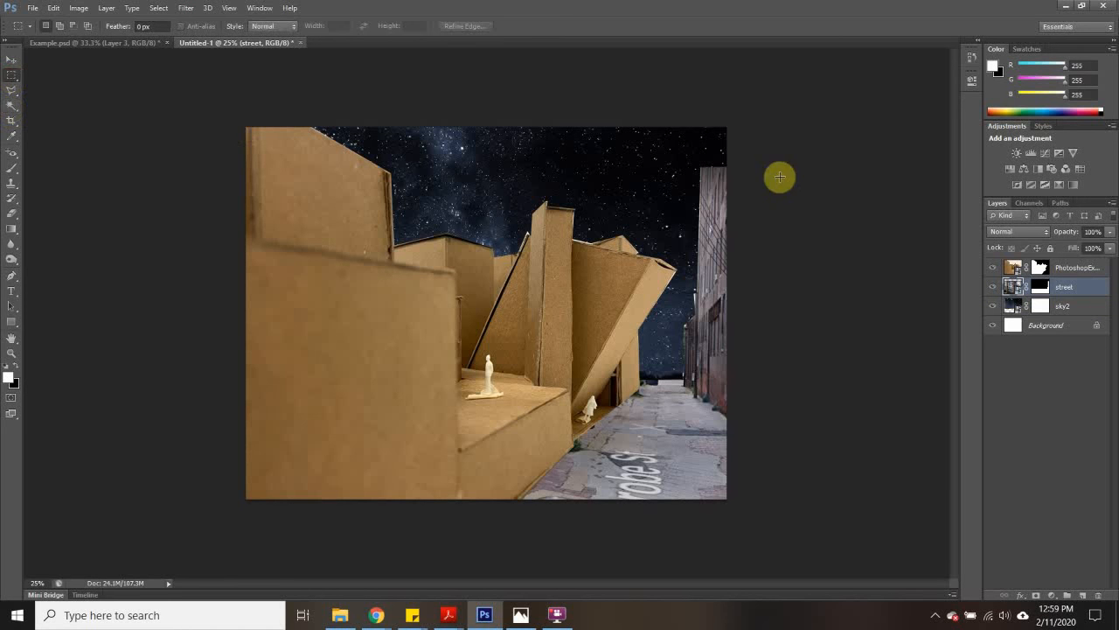
pyautogui.moveTo(700, 165); pyautogui.dragTo(728, 292)
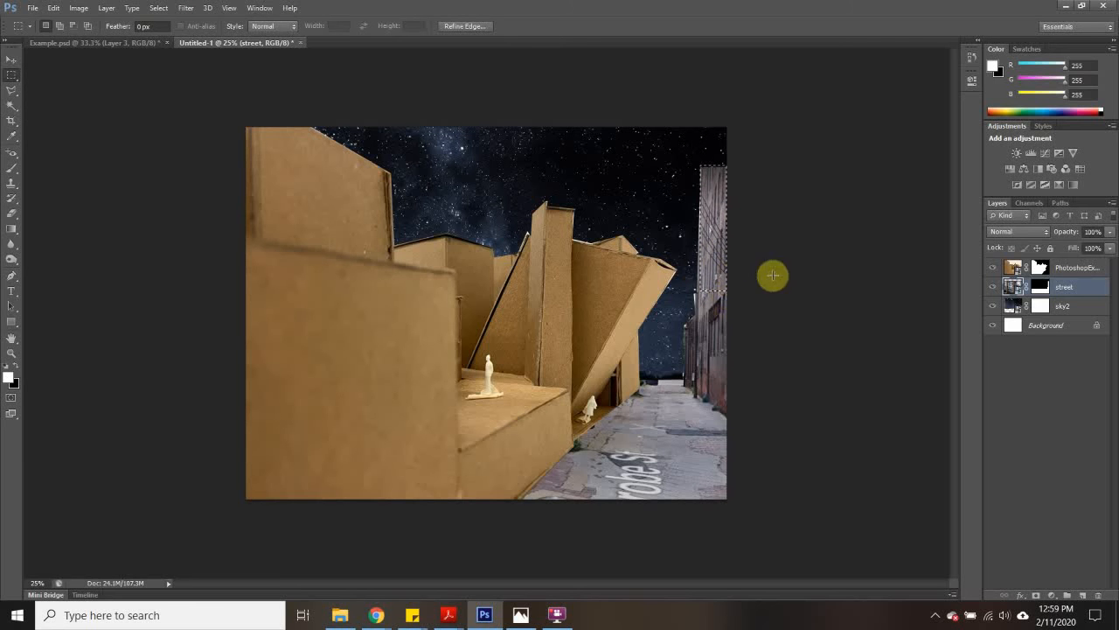
pyautogui.hotkey('ctrl', 'j')
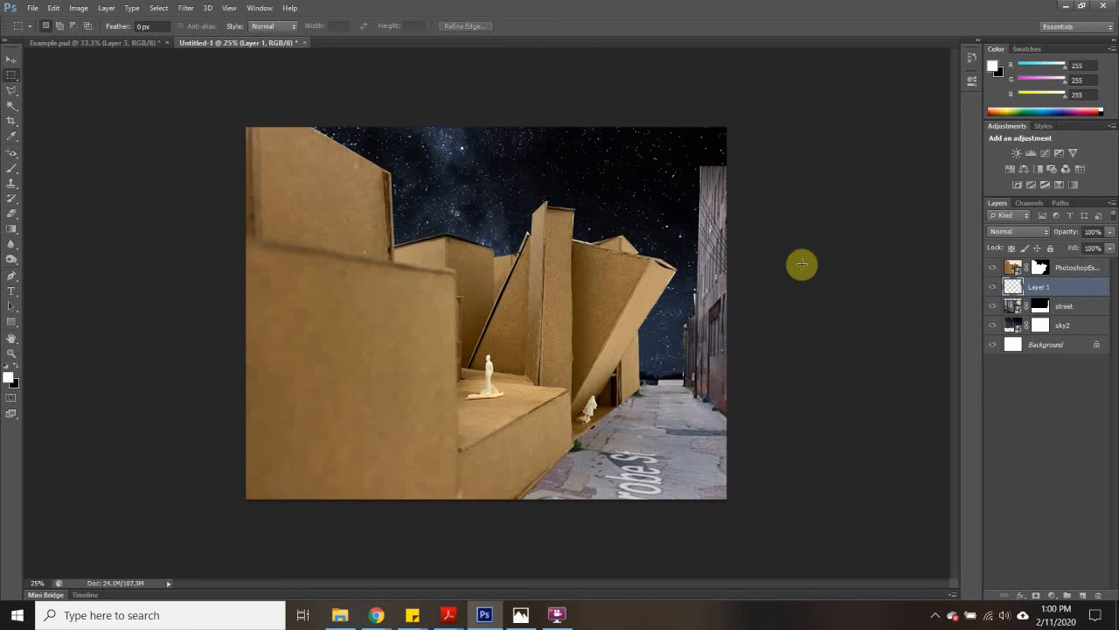
pyautogui.click(7, 59)
pyautogui.moveTo(714, 252); pyautogui.dragTo(709, 210)
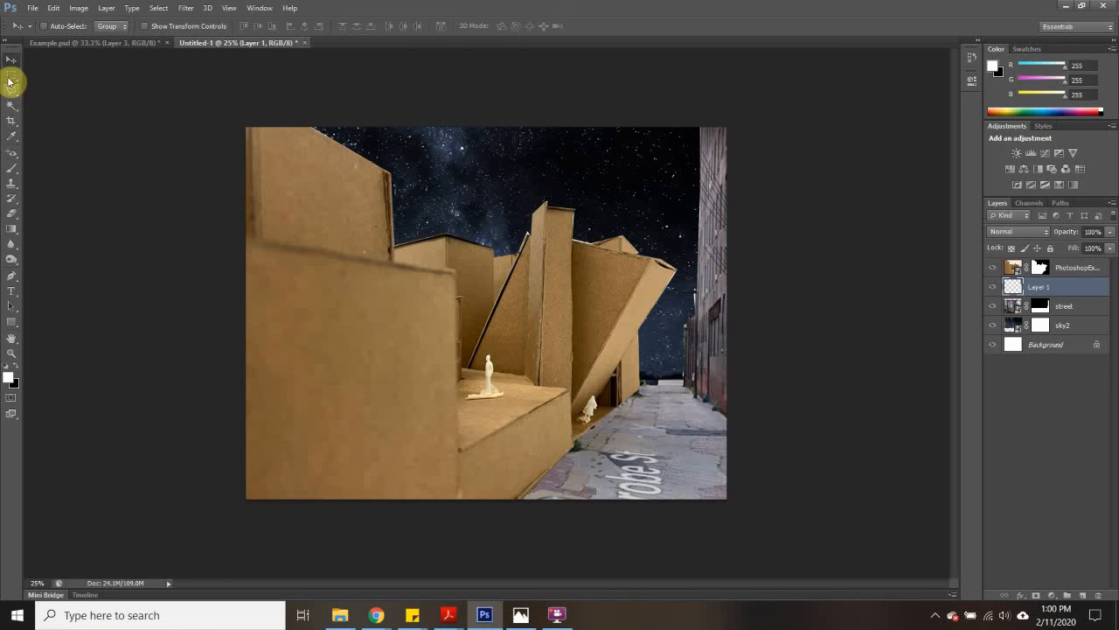
# - Set the Eraser to a 59 px size and 58% opacity for softening the alley wall seam on Layer 1
pyautogui.click(11, 212)
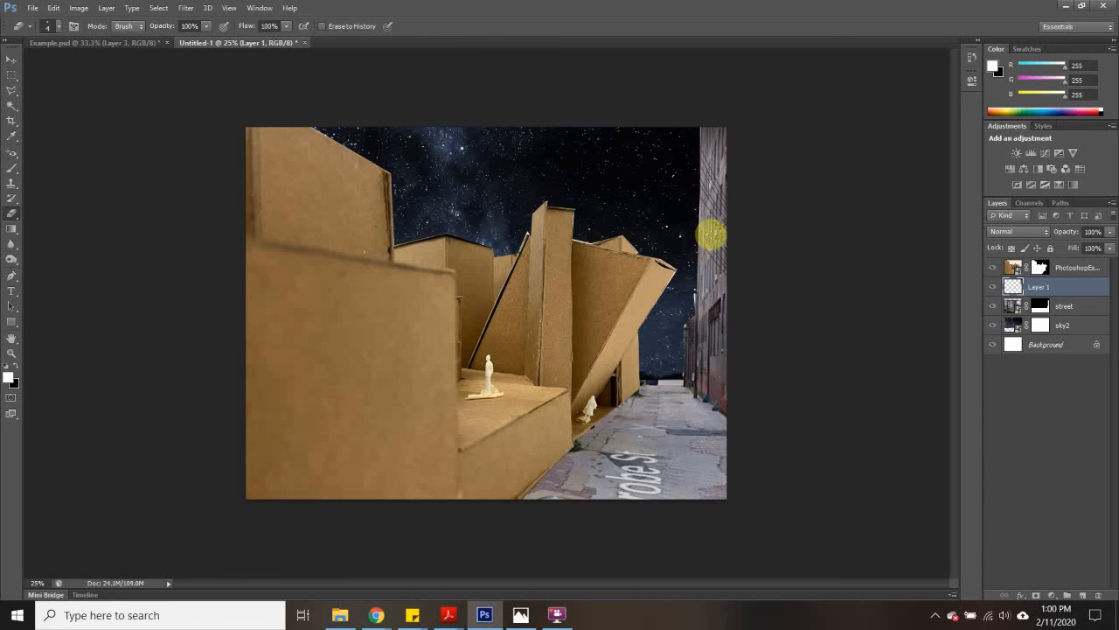
pyautogui.click(57, 27)
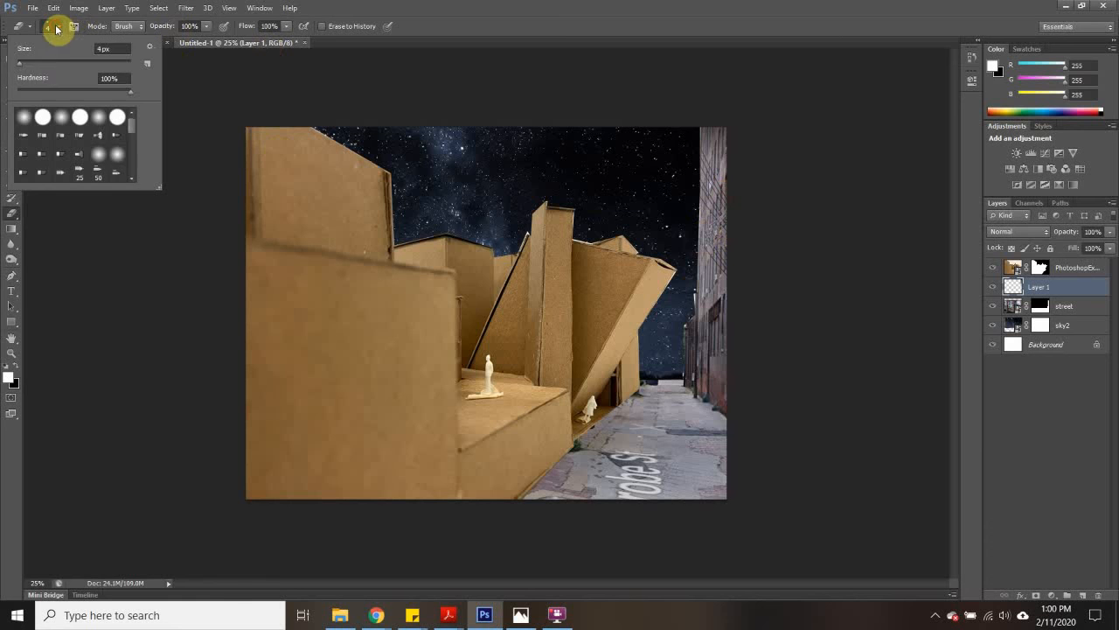
pyautogui.click(726, 243)
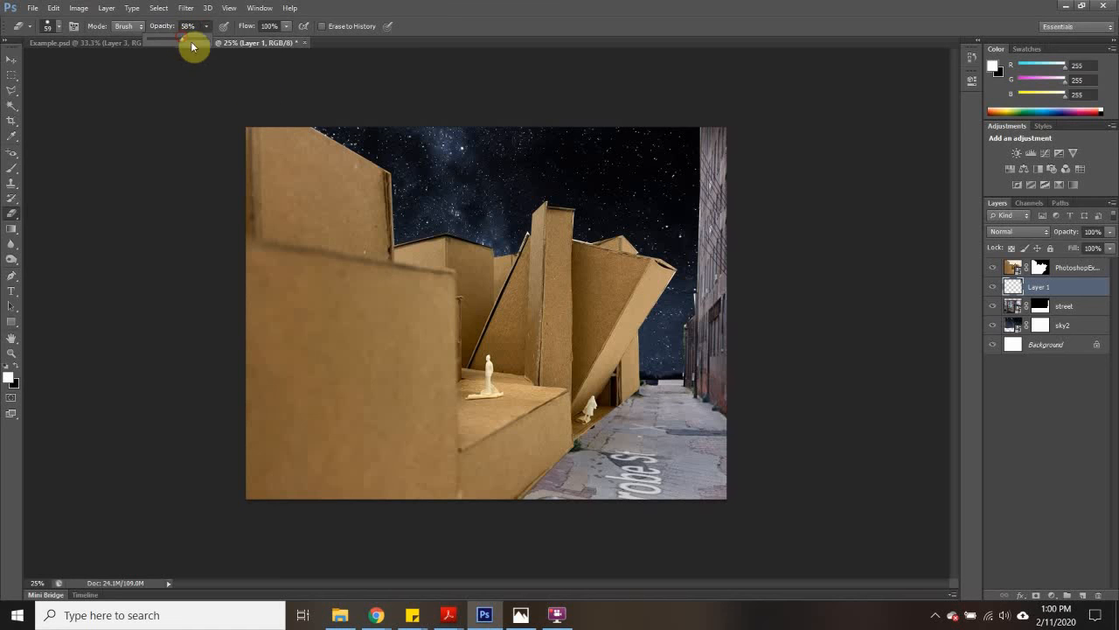
pyautogui.click(705, 224)
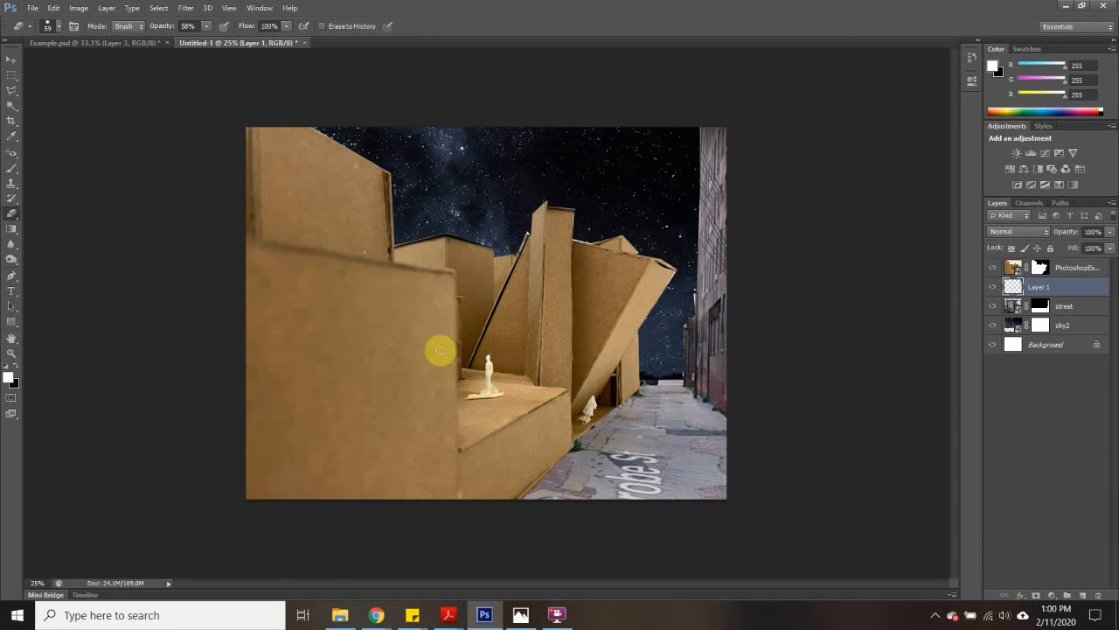
pyautogui.click(10, 61)
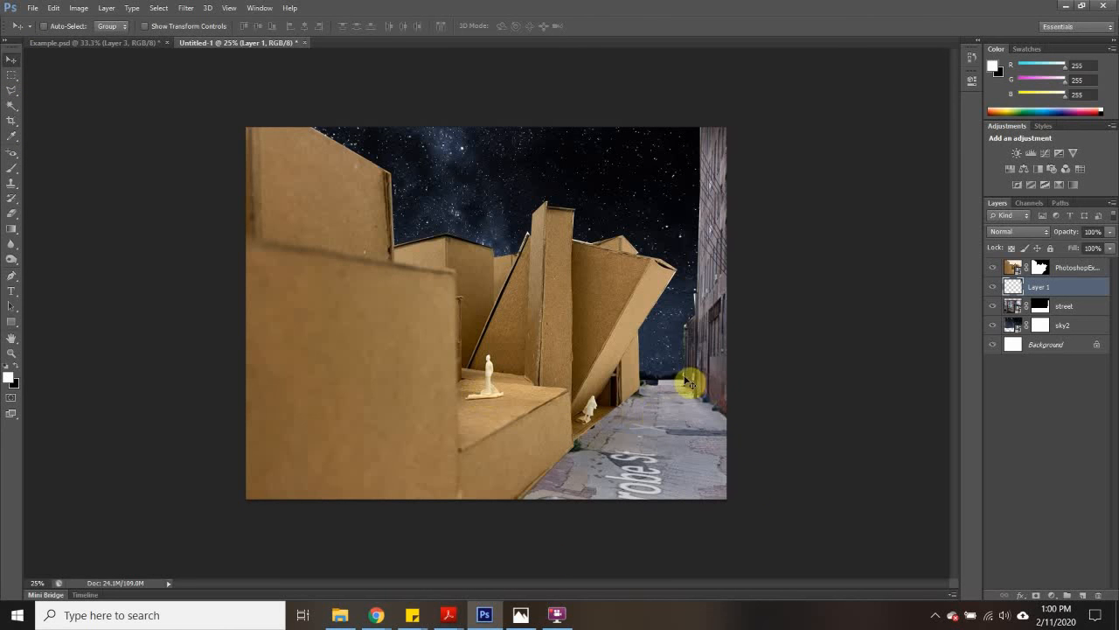
# - Place the man-walking-silhouette-8 image in the collage and move its layer above the cardboard model's layer
pyautogui.click(33, 11)
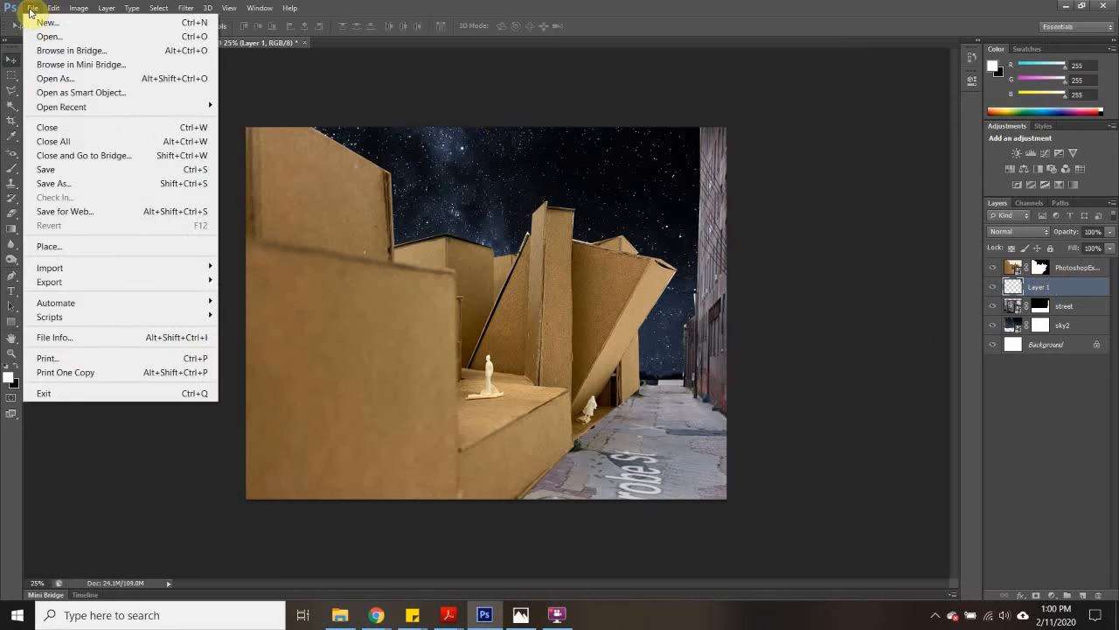
pyautogui.click(56, 248)
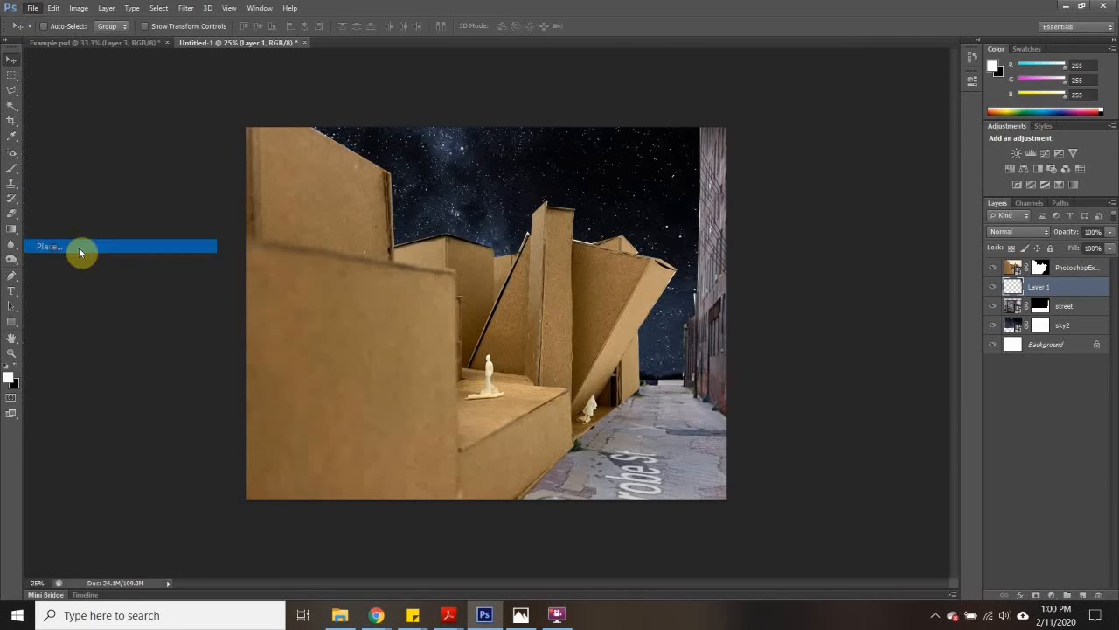
pyautogui.click(587, 195)
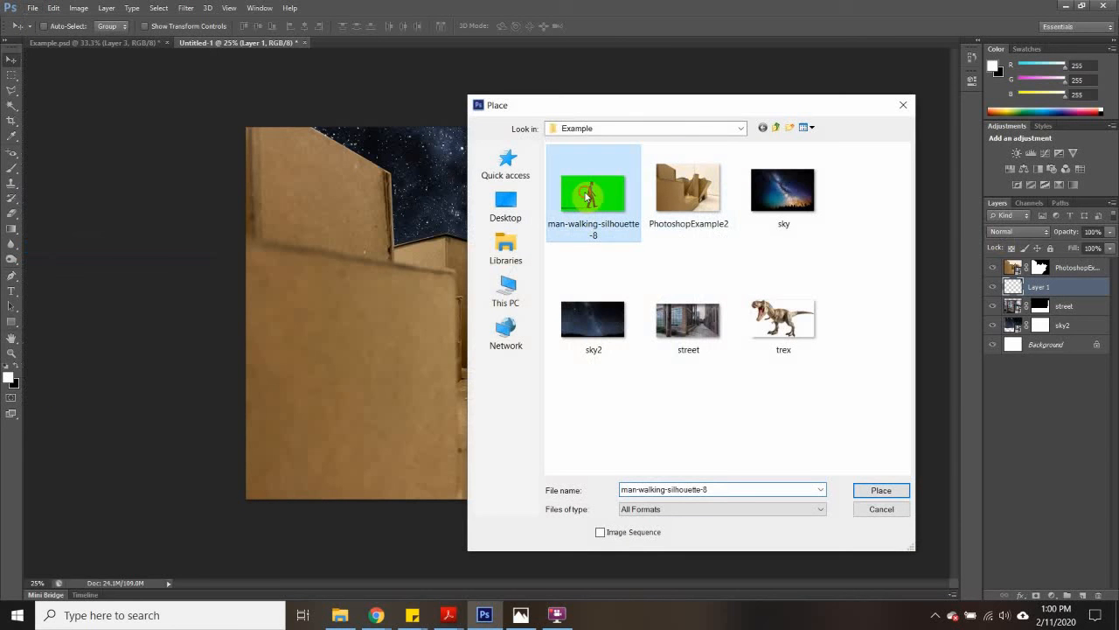
pyautogui.click(881, 490)
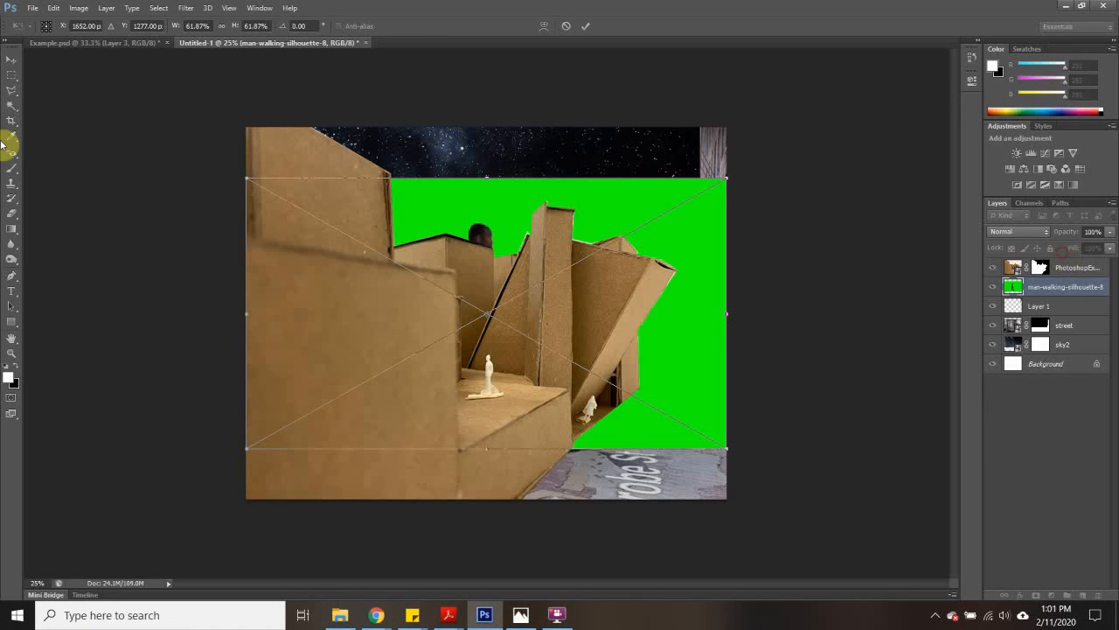
pyautogui.click(15, 79)
pyautogui.click(503, 234)
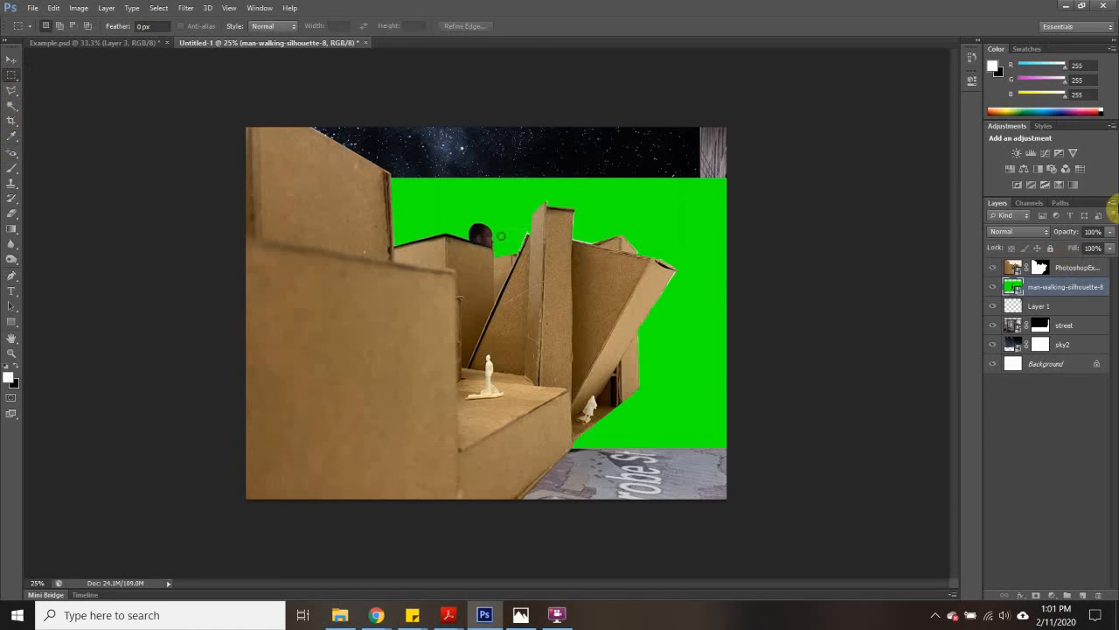
pyautogui.moveTo(1051, 292); pyautogui.dragTo(1017, 254)
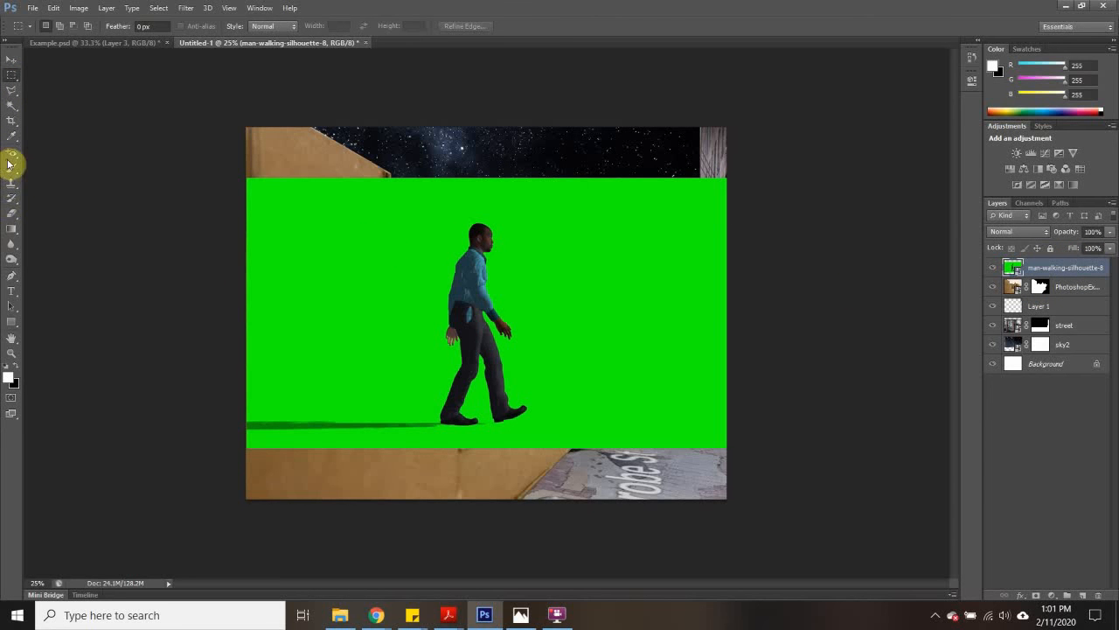
# - Select the walking man's green background with the Magic Wand, rasterize his layer, and delete the selected green
pyautogui.click(12, 105)
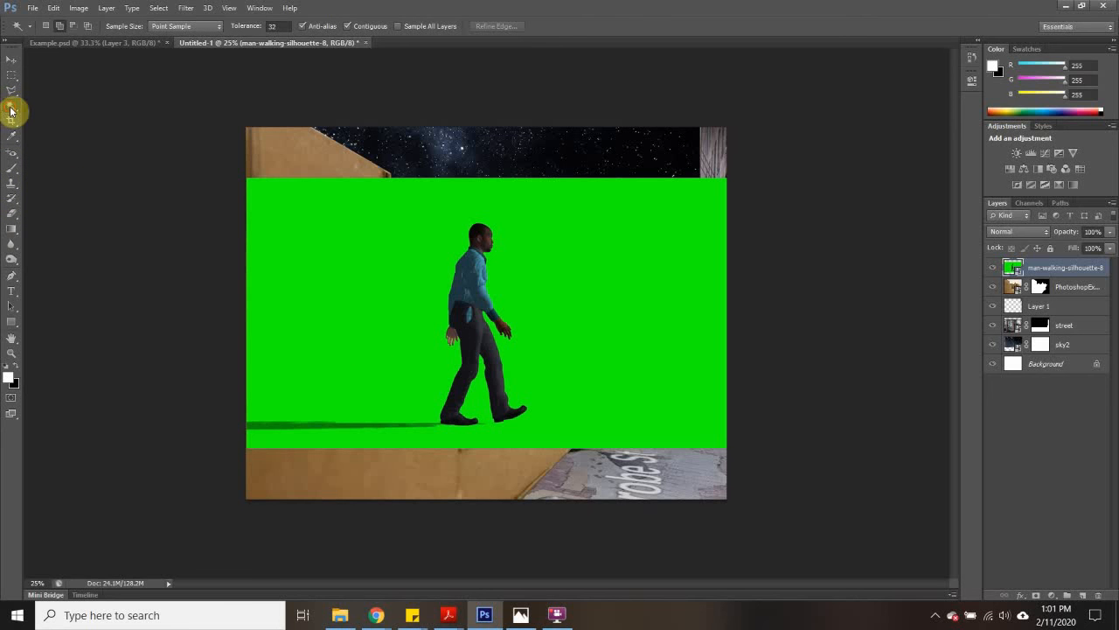
pyautogui.click(395, 341)
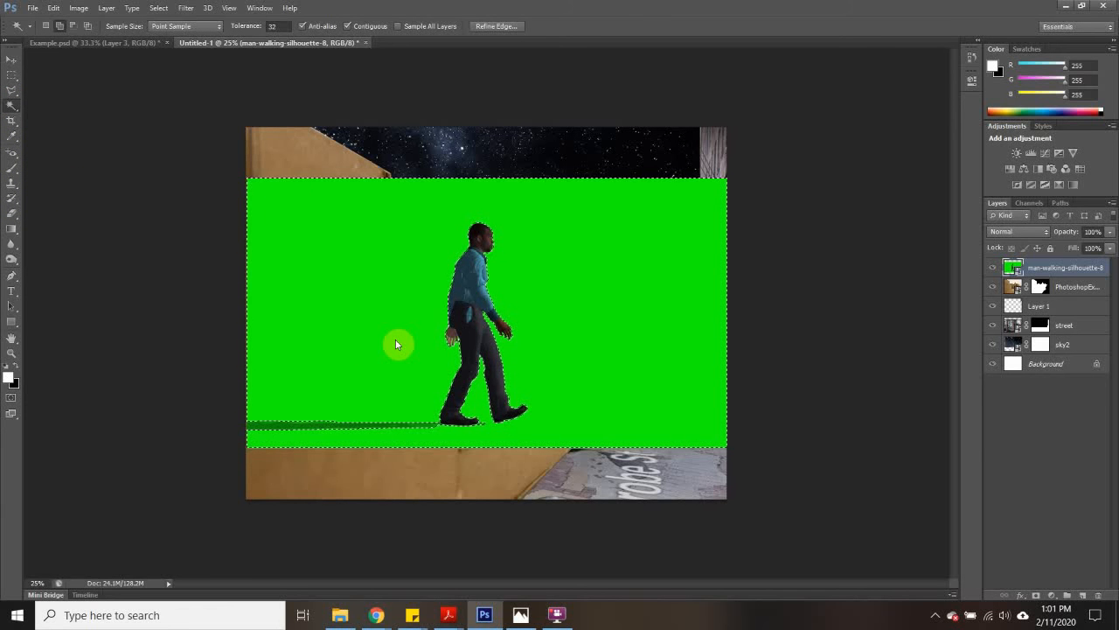
pyautogui.press('Delete')
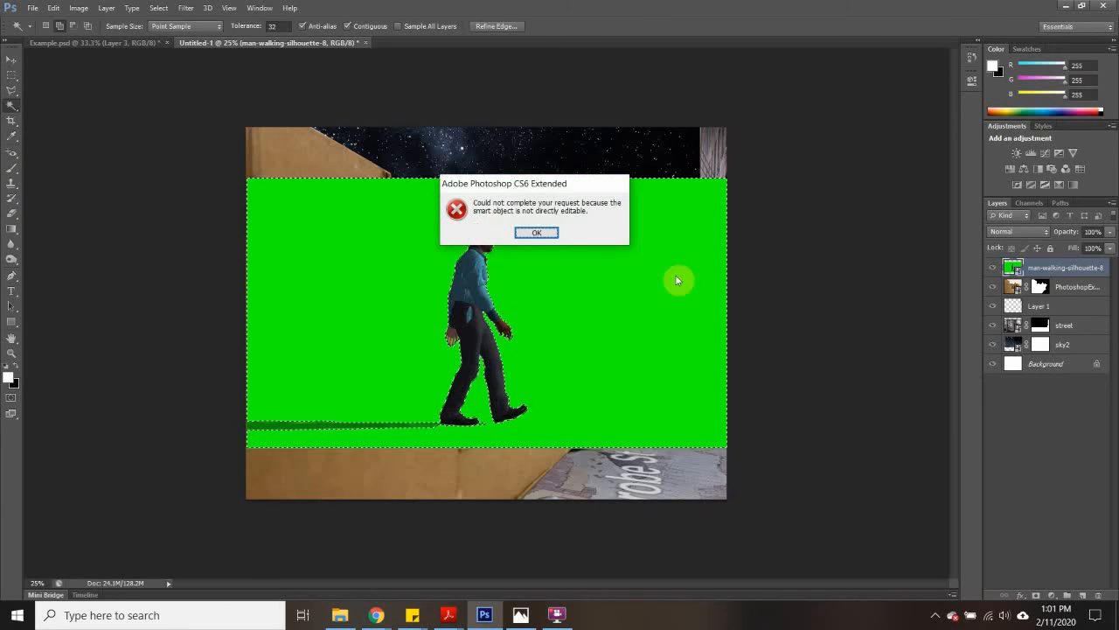
pyautogui.click(534, 233)
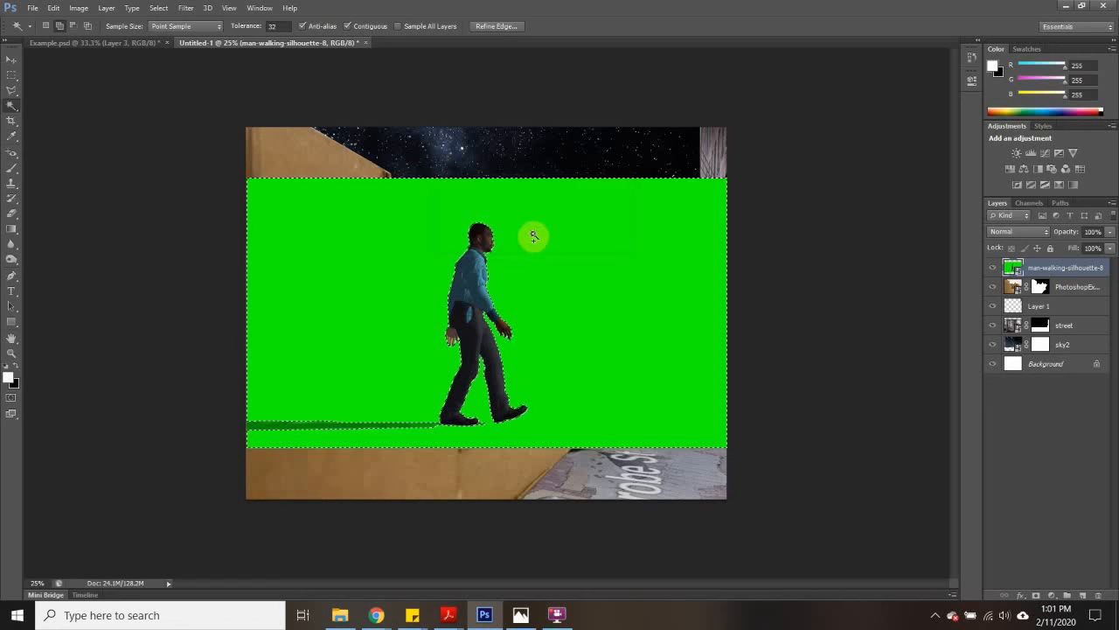
pyautogui.rightClick(1048, 271)
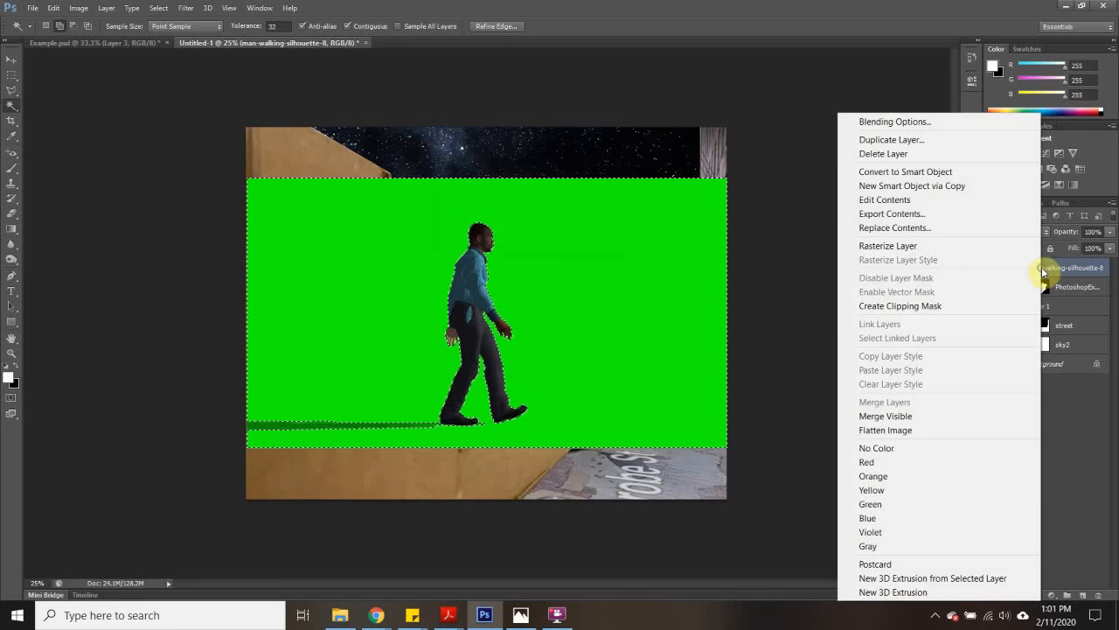
pyautogui.click(893, 244)
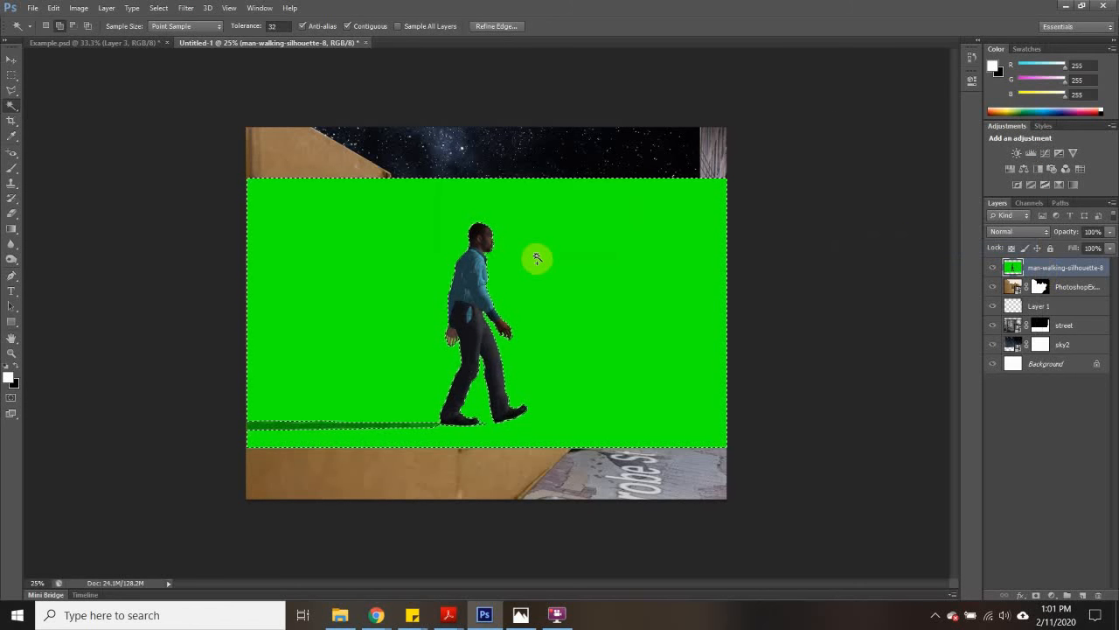
pyautogui.press('Delete')
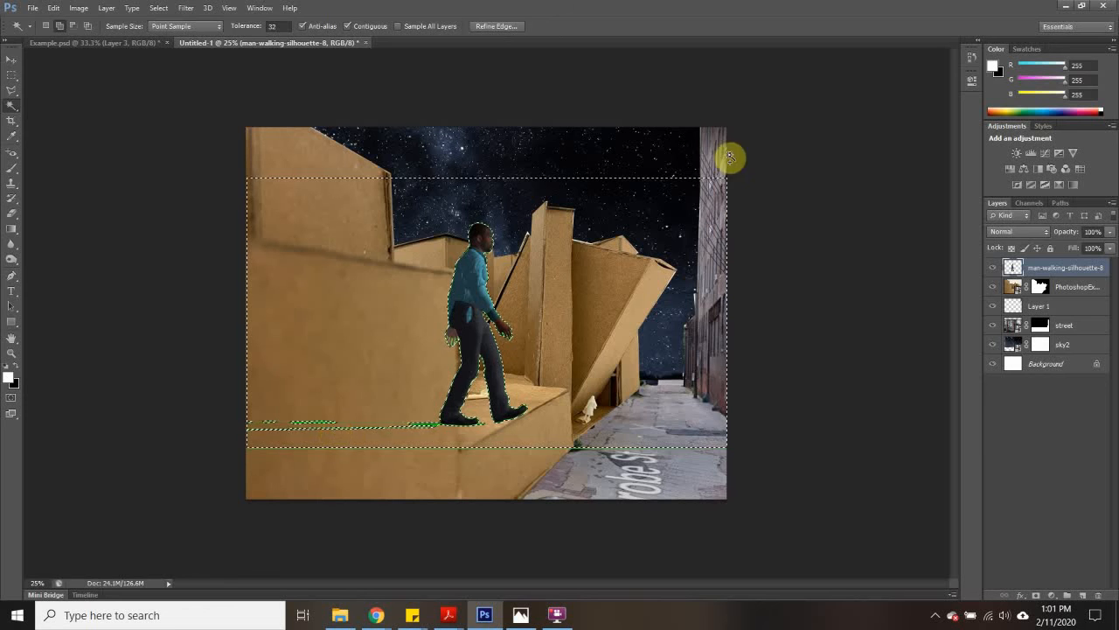
pyautogui.click(11, 75)
pyautogui.moveTo(167, 131); pyautogui.dragTo(167, 134)
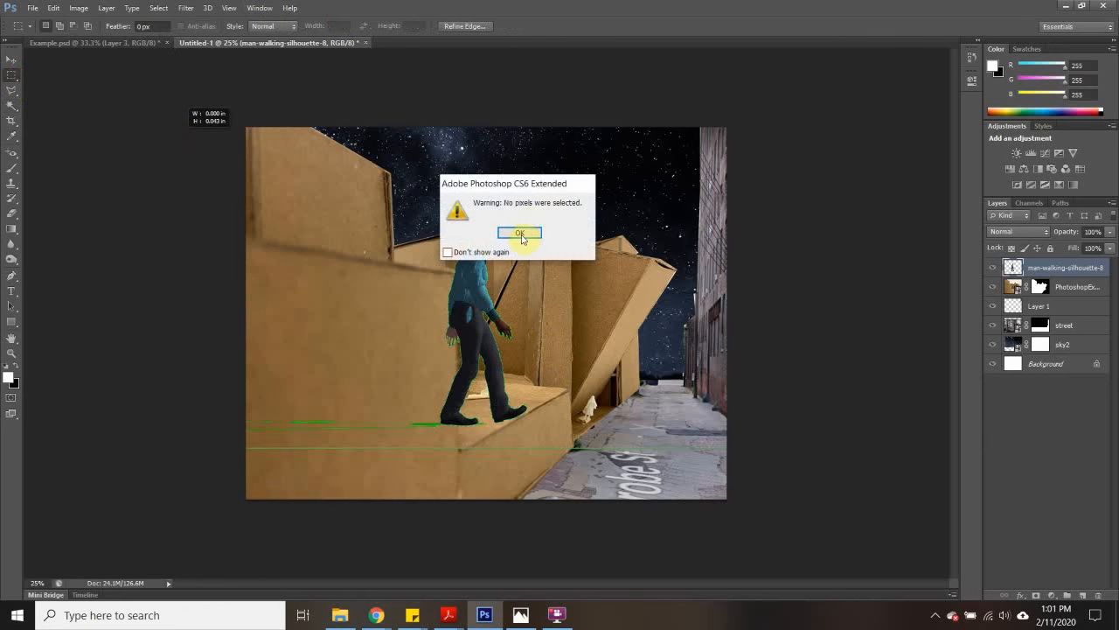
pyautogui.click(521, 234)
# - Select the green fringe around the man by sampling it in Color Range, delete it, and deselect
pyautogui.hotkey('ctrl', '+')
pyautogui.hotkey('ctrl', '+')
pyautogui.hotkey('ctrl', '+')
pyautogui.hotkey('ctrl', '+')
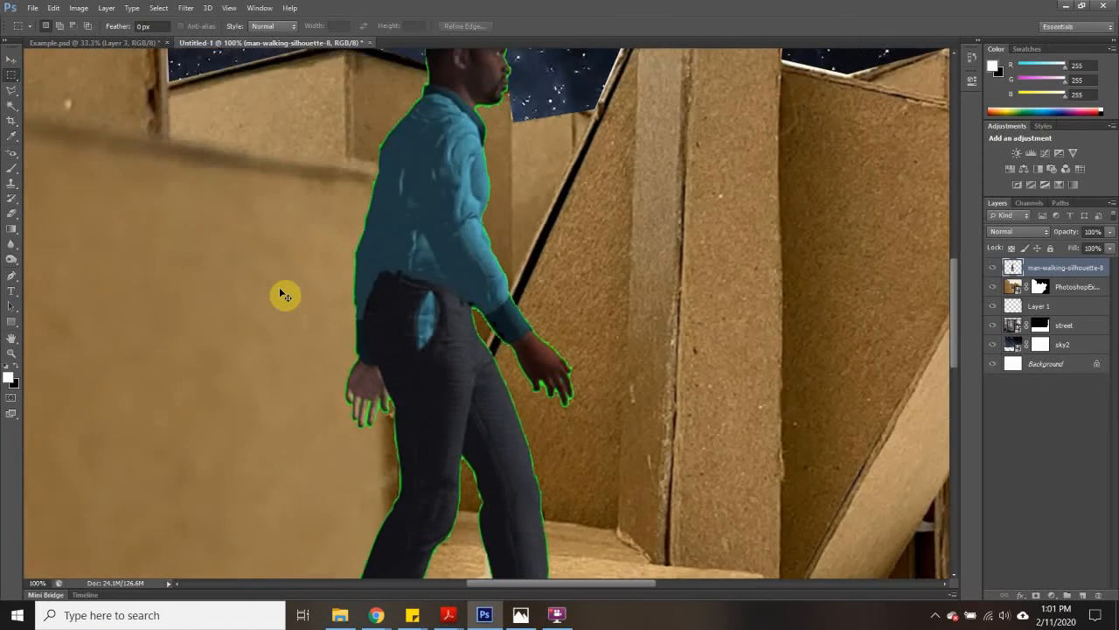
pyautogui.hotkey('ctrl', '+')
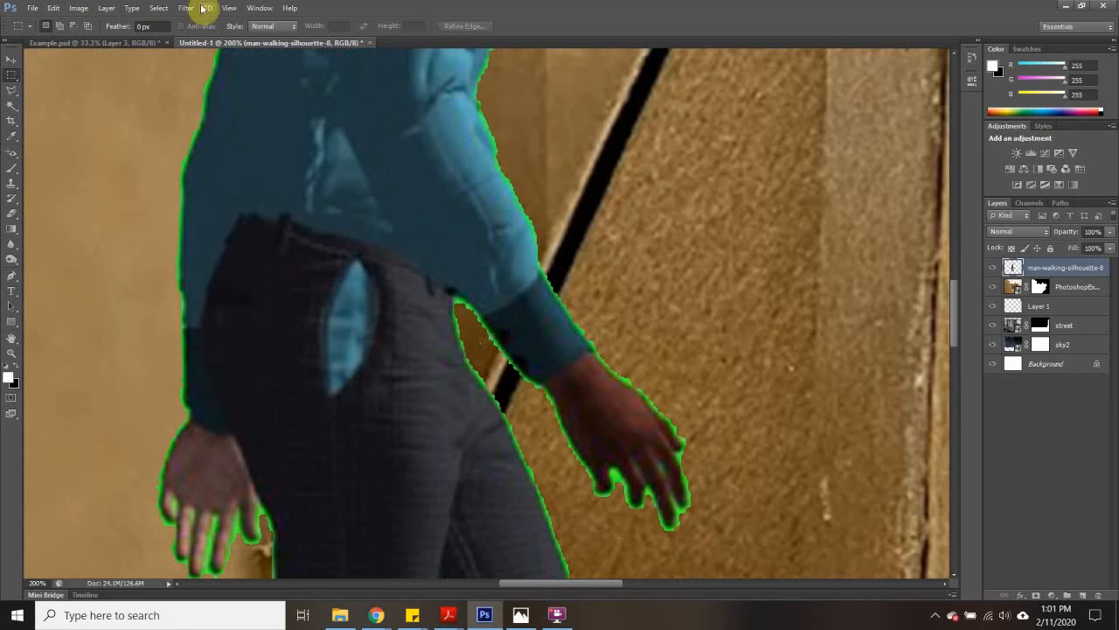
pyautogui.click(158, 8)
pyautogui.click(197, 137)
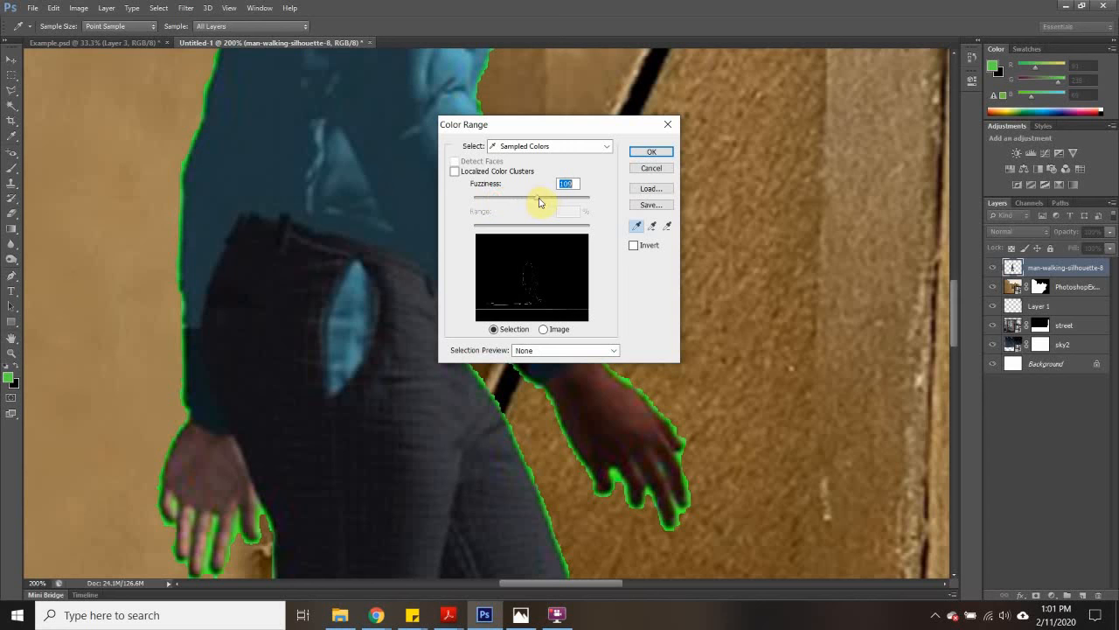
pyautogui.click(650, 152)
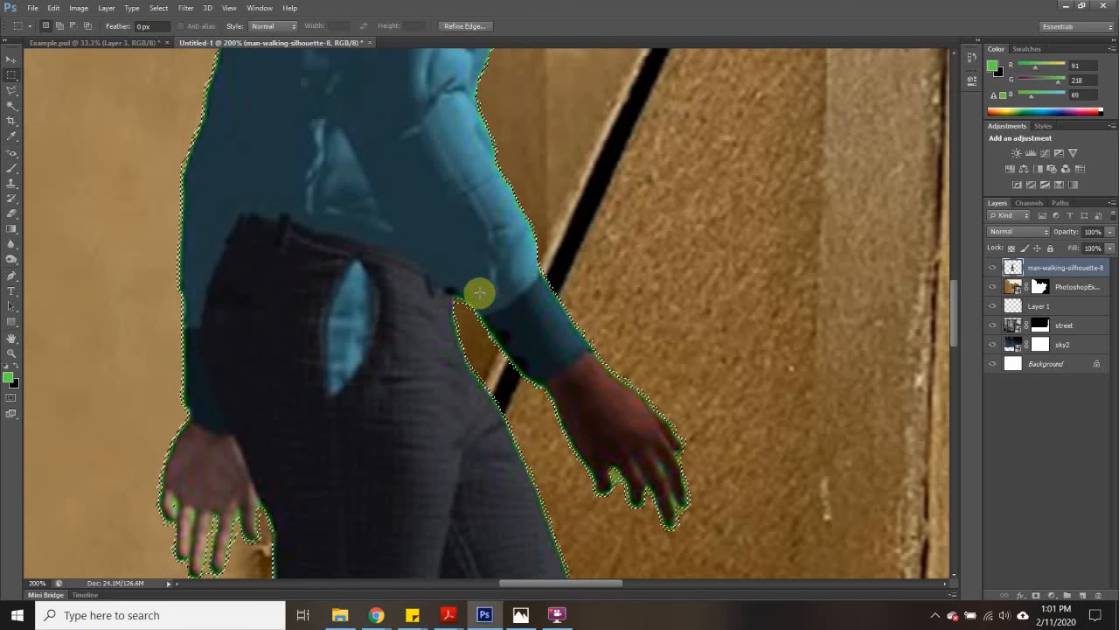
pyautogui.scroll(-5, 479, 293)
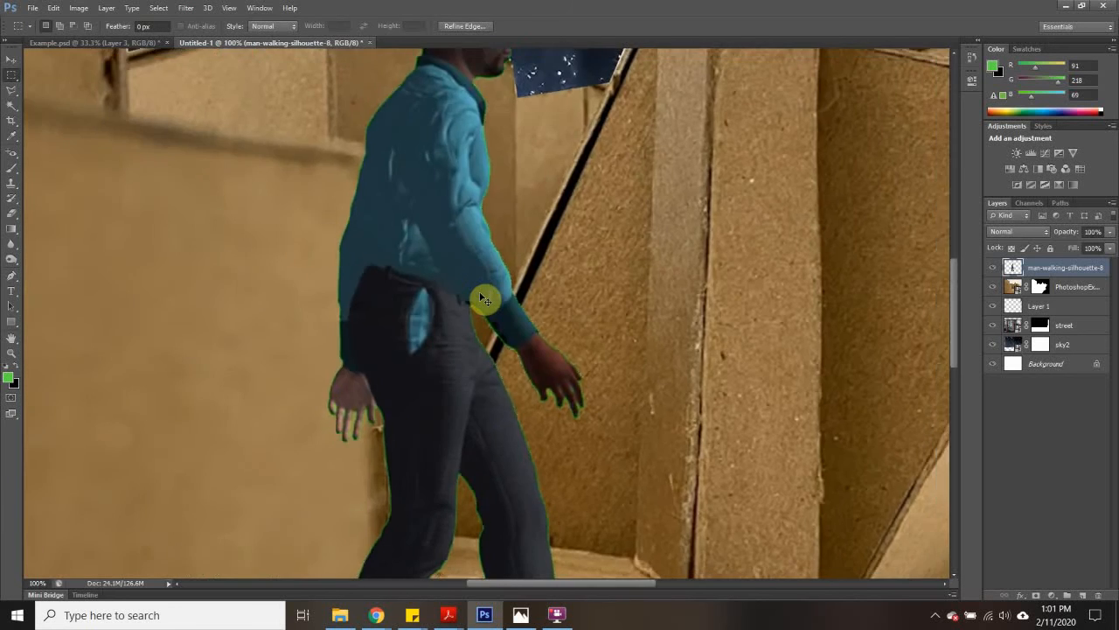
pyautogui.scroll(-1, 483, 300)
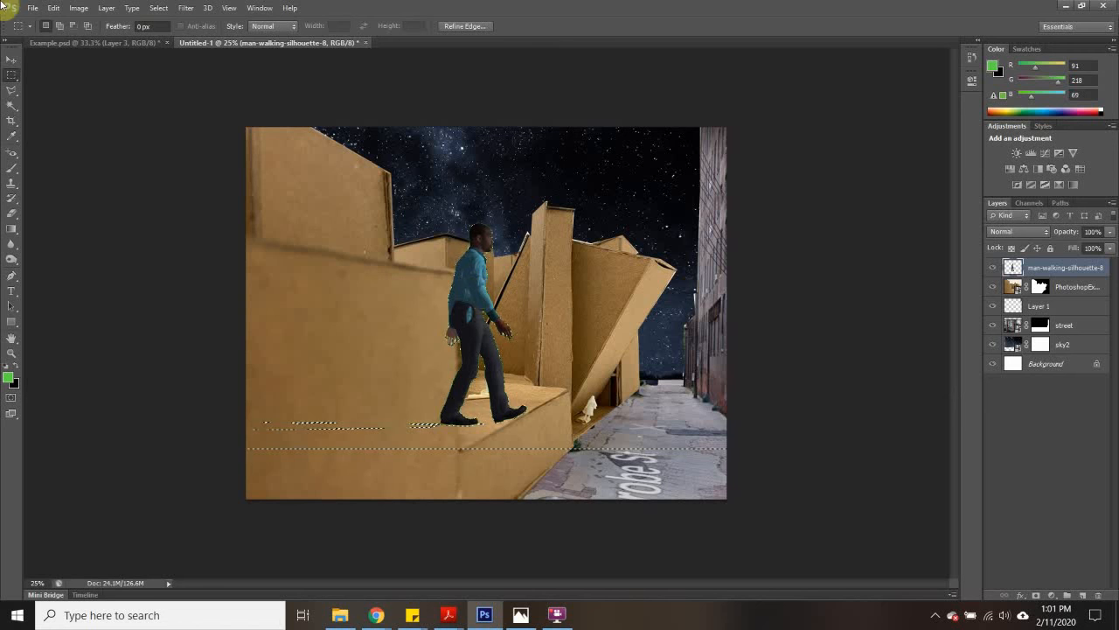
pyautogui.click(130, 105)
# - Delete the leftover shadow streaks and the thin line below the man using rectangular selections
pyautogui.moveTo(164, 370); pyautogui.dragTo(435, 485)
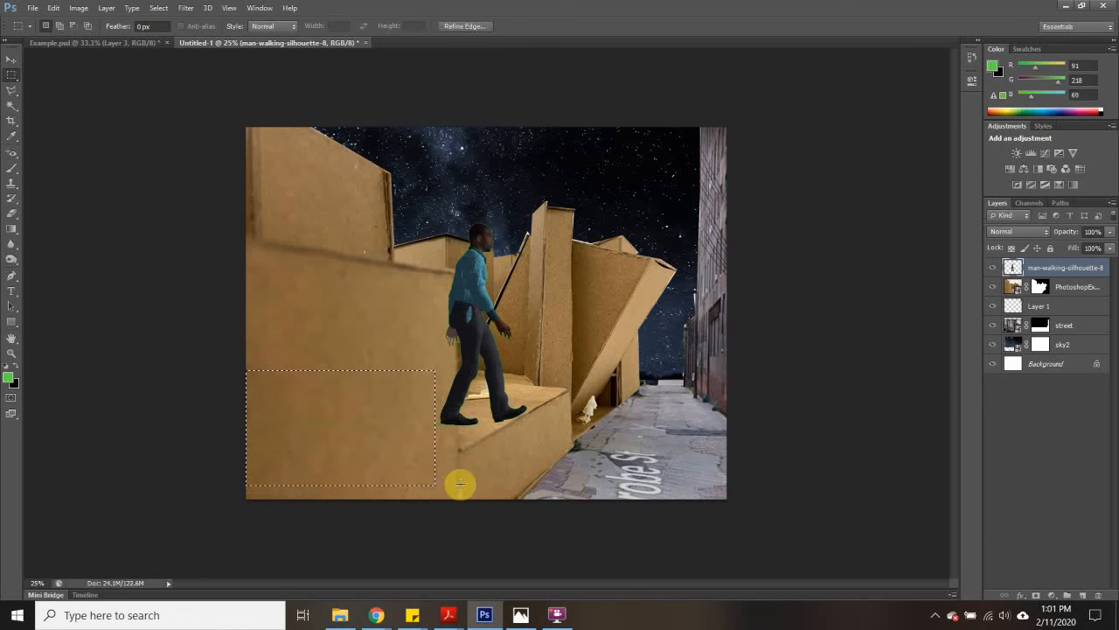
pyautogui.press('Delete')
pyautogui.moveTo(716, 488); pyautogui.dragTo(354, 455)
pyautogui.press('Delete')
pyautogui.click(791, 402)
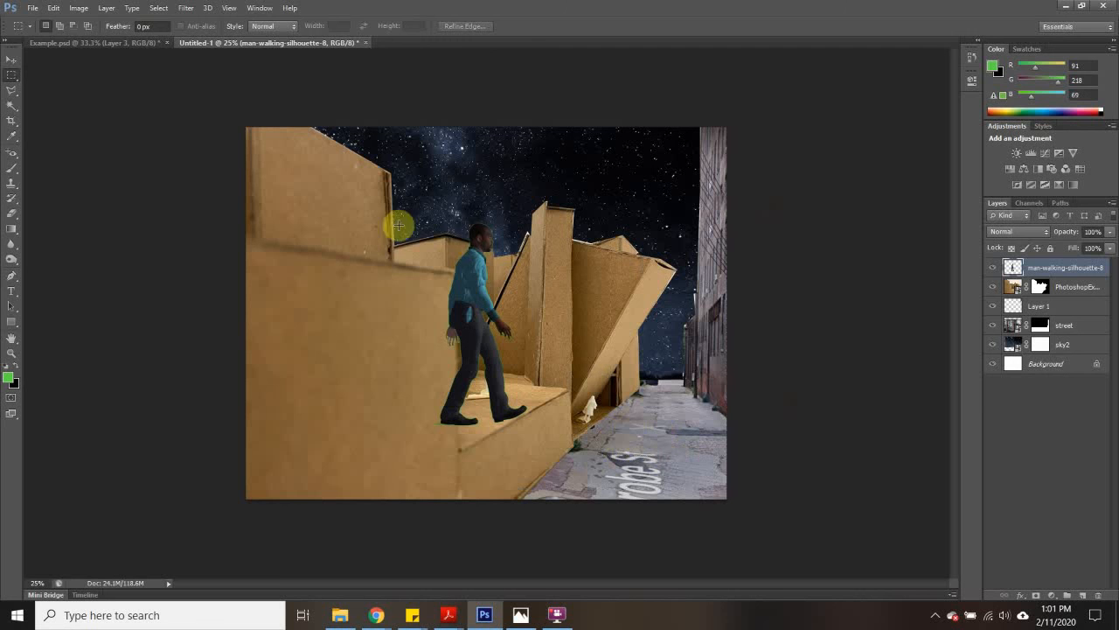
# - Free-transform the man down to about 25% scale and move him onto the model's cardboard ledge
pyautogui.click(11, 59)
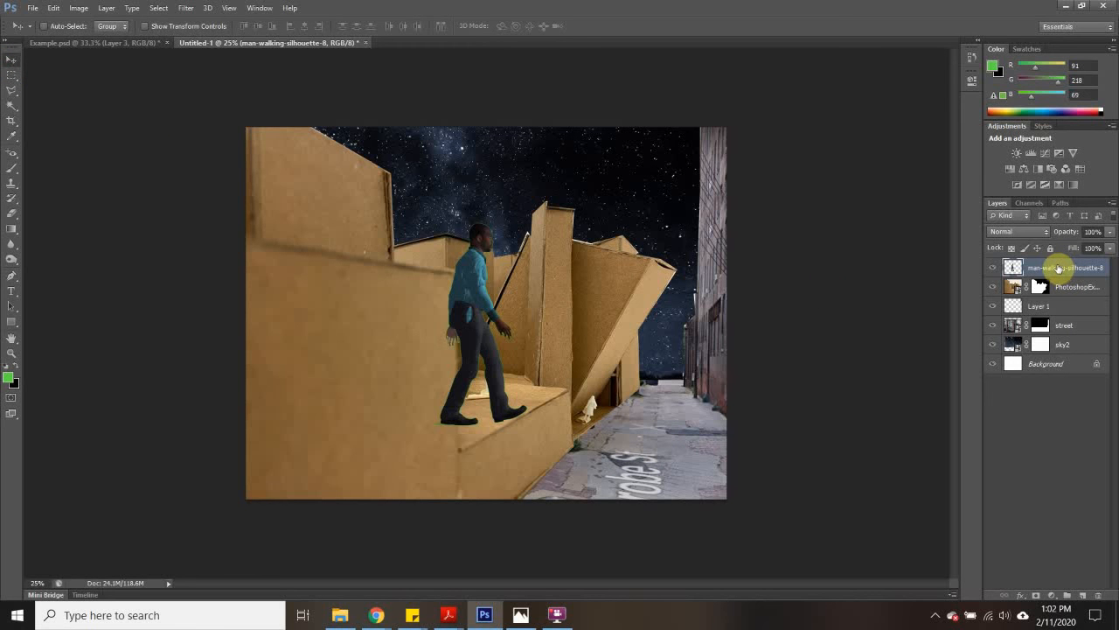
pyautogui.hotkey('ctrl', 't')
pyautogui.moveTo(440, 180); pyautogui.dragTo(582, 332)
pyautogui.moveTo(607, 388); pyautogui.dragTo(494, 366)
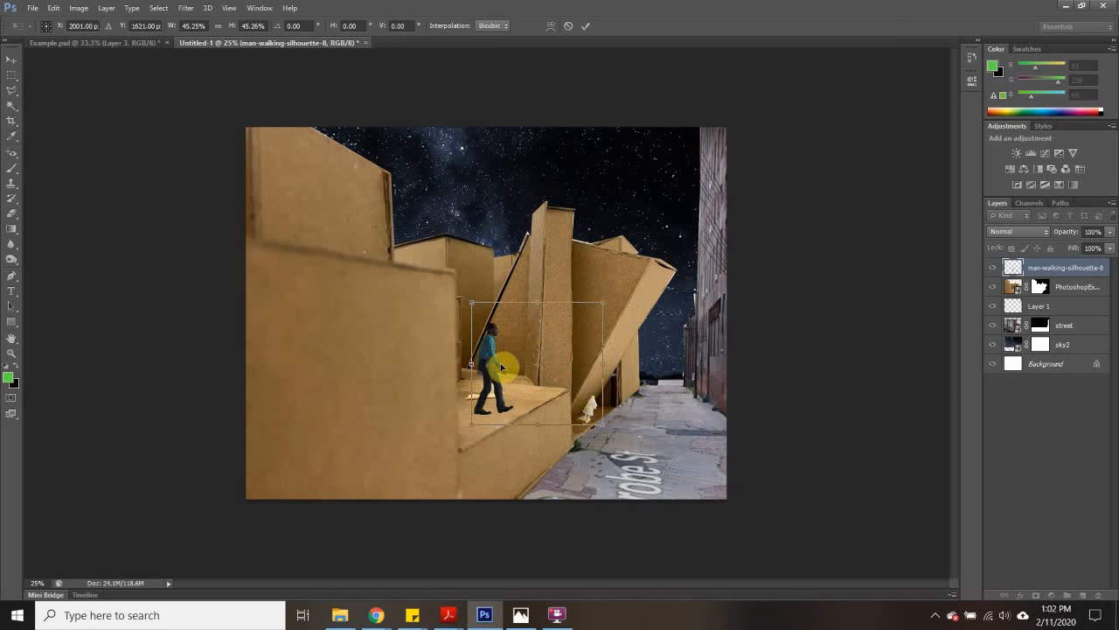
pyautogui.hotkey('ctrl', '+')
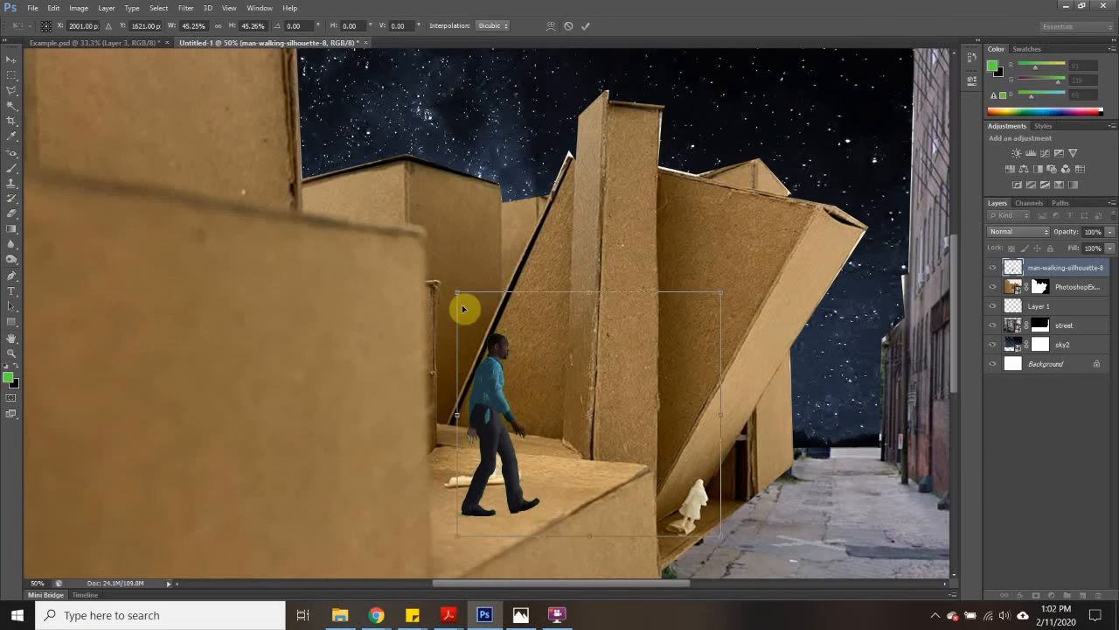
pyautogui.moveTo(451, 290); pyautogui.dragTo(574, 399)
pyautogui.moveTo(595, 473); pyautogui.dragTo(494, 435)
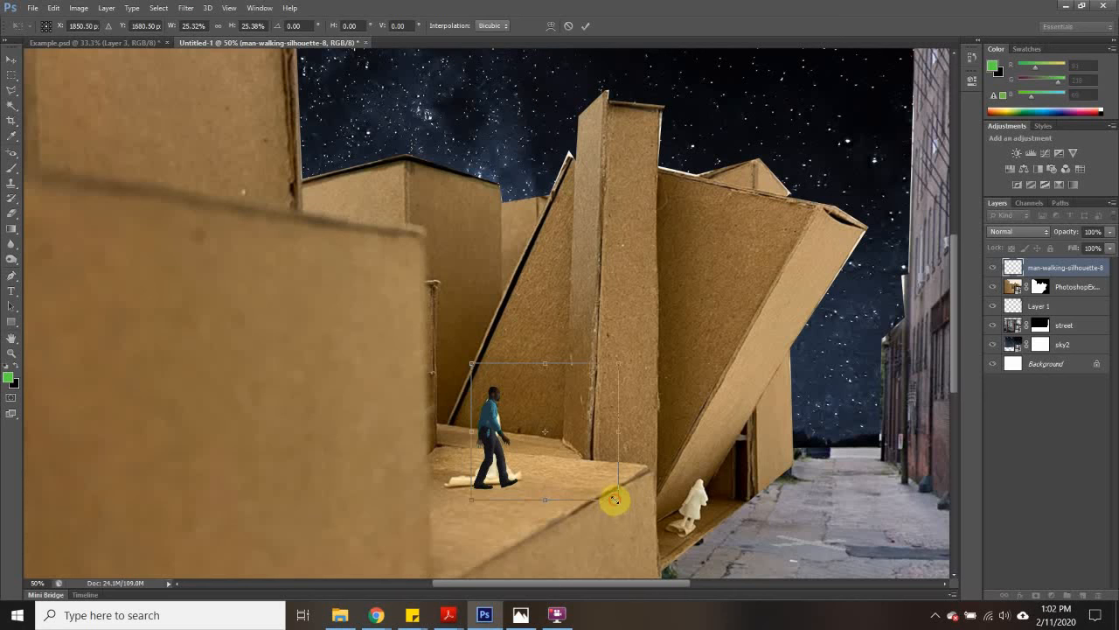
# - Scale the man down further to 20.58%, position him over the white figure on the ledge, and apply the transformation
pyautogui.moveTo(615, 500); pyautogui.dragTo(603, 485)
pyautogui.moveTo(492, 411); pyautogui.dragTo(481, 432)
pyautogui.moveTo(603, 500); pyautogui.dragTo(582, 490)
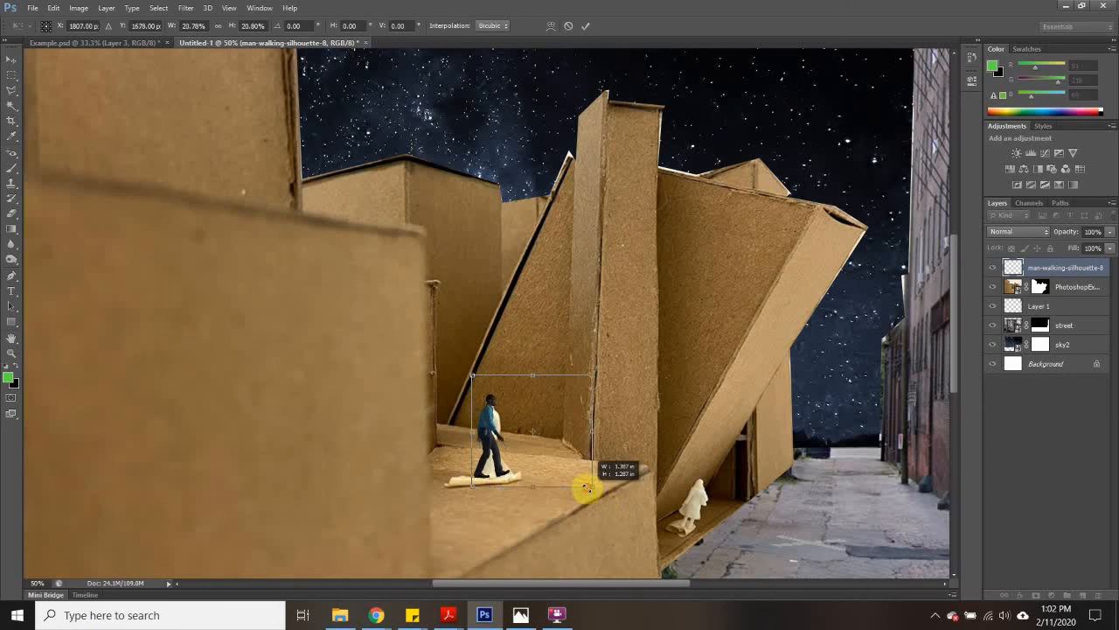
pyautogui.moveTo(490, 416)
pyautogui.mouseDown()
pyautogui.moveTo(493, 428)
pyautogui.moveTo(464, 428)
pyautogui.moveTo(533, 430)
pyautogui.moveTo(492, 420)
pyautogui.moveTo(522, 425)
pyautogui.moveTo(454, 467)
pyautogui.moveTo(518, 410)
pyautogui.moveTo(533, 421)
pyautogui.moveTo(494, 427)
pyautogui.mouseUp()
pyautogui.click(11, 75)
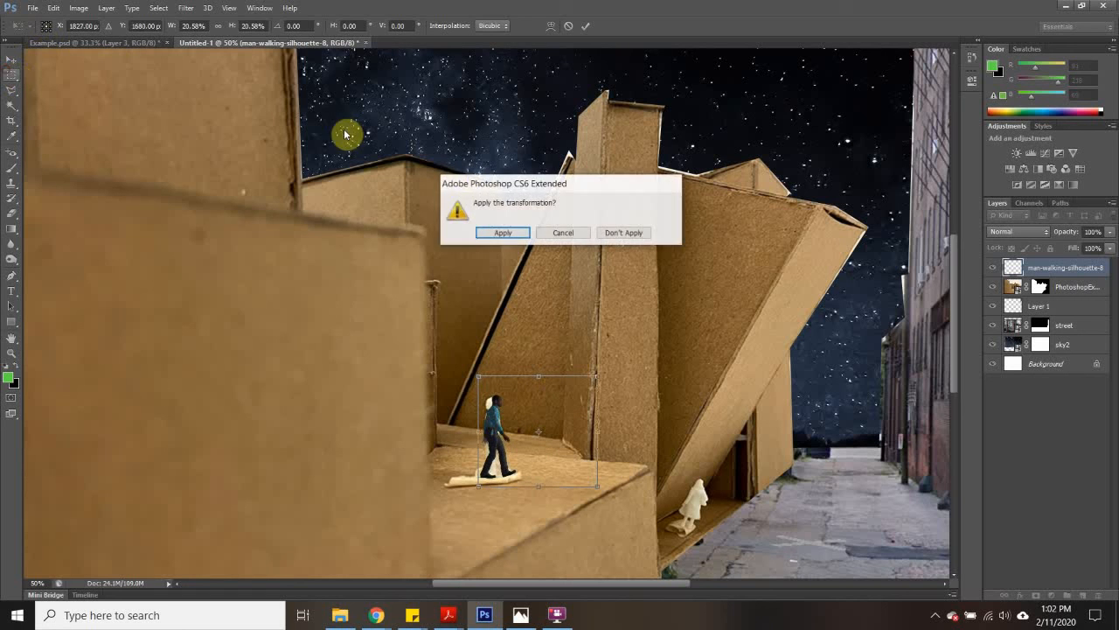
pyautogui.click(504, 232)
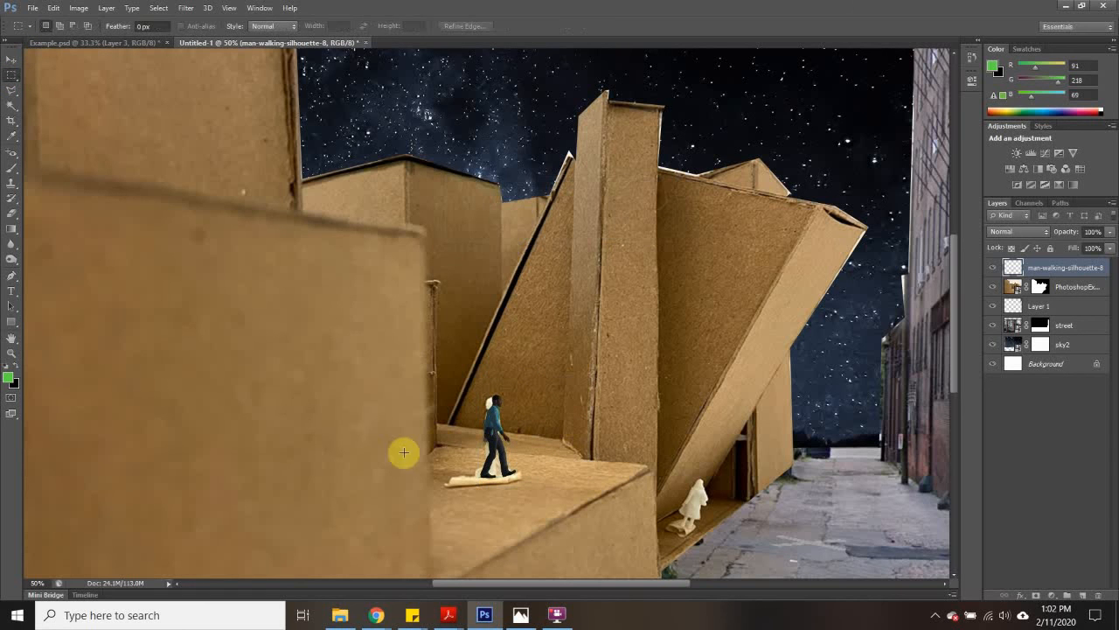
pyautogui.hotkey('ctrl', '+')
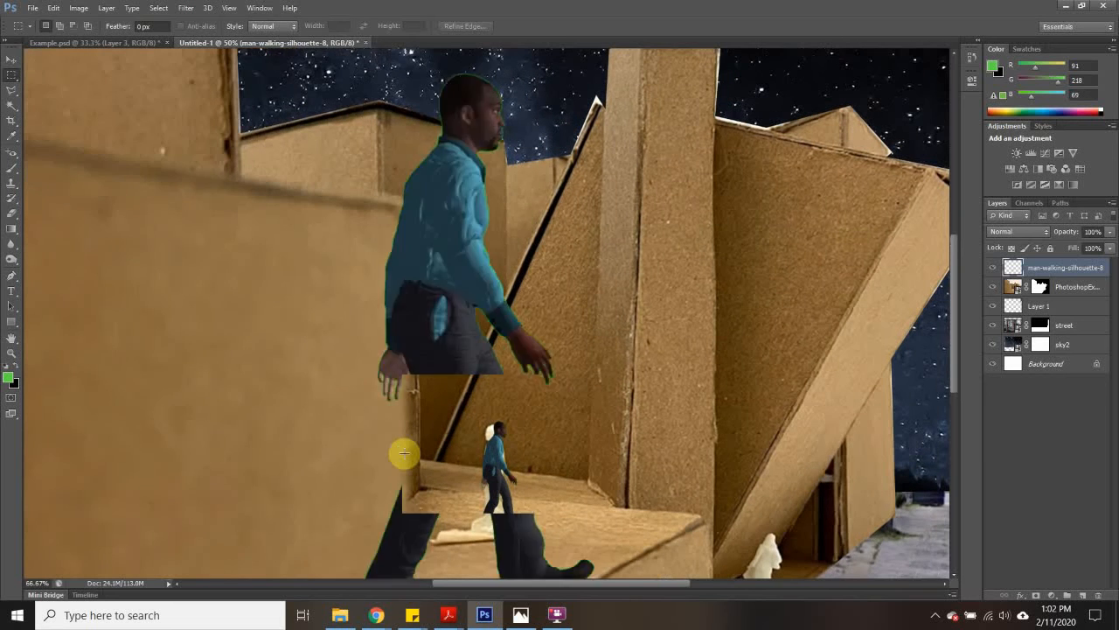
# - Rasterize the PhotoshopExample2 smart object layer so its pixels can be edited directly
pyautogui.scroll(-2, 500, 441)
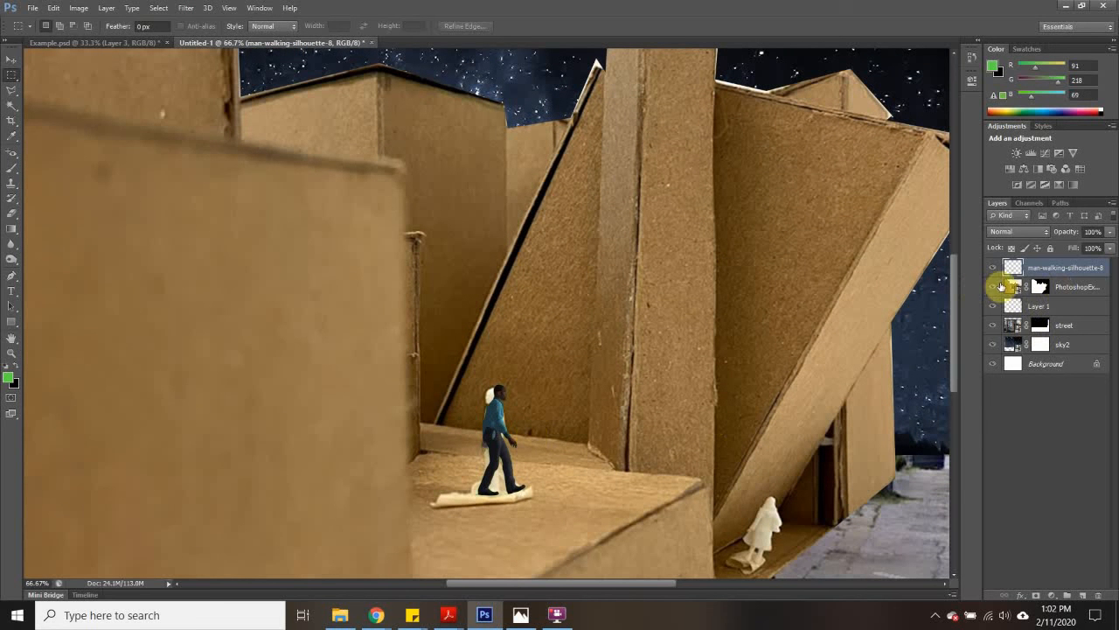
pyautogui.click(1013, 291)
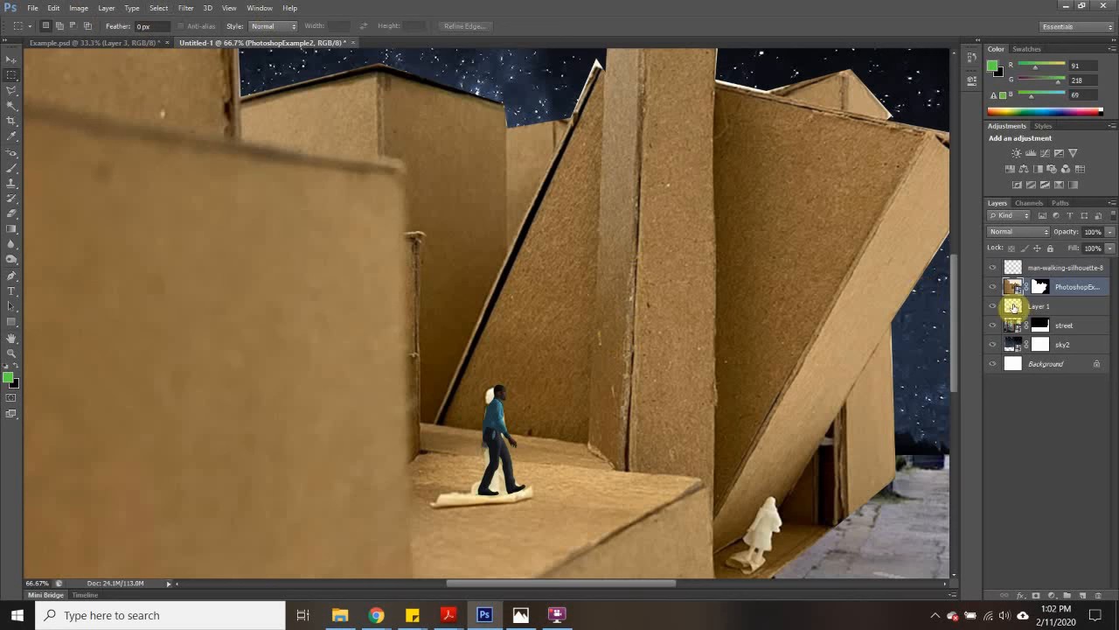
pyautogui.rightClick(1015, 285)
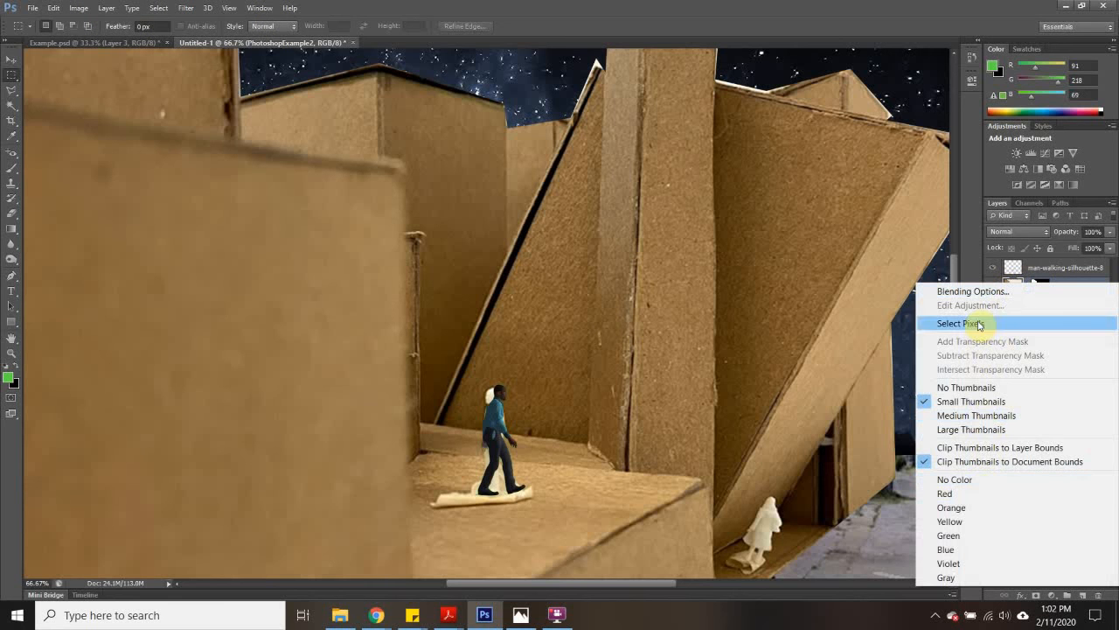
pyautogui.click(1016, 287)
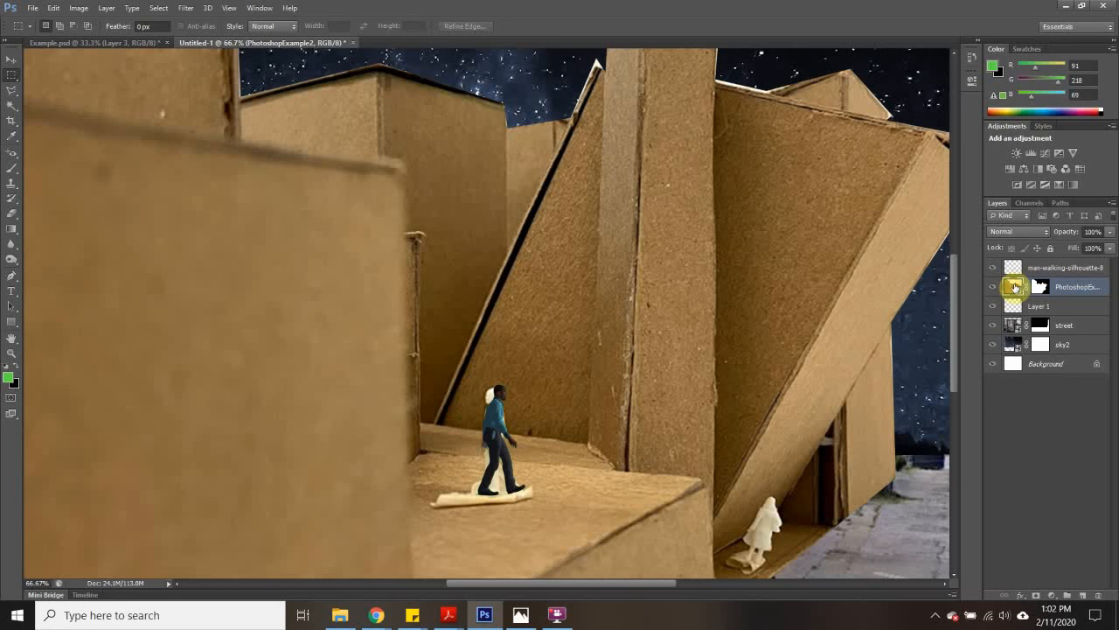
pyautogui.rightClick(1014, 286)
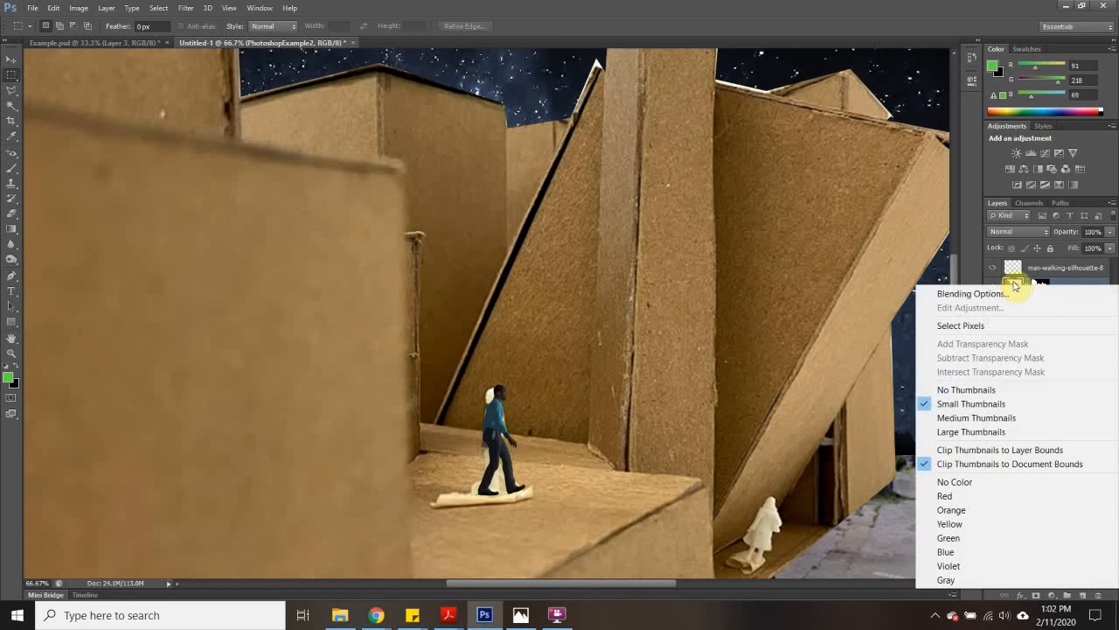
pyautogui.rightClick(557, 321)
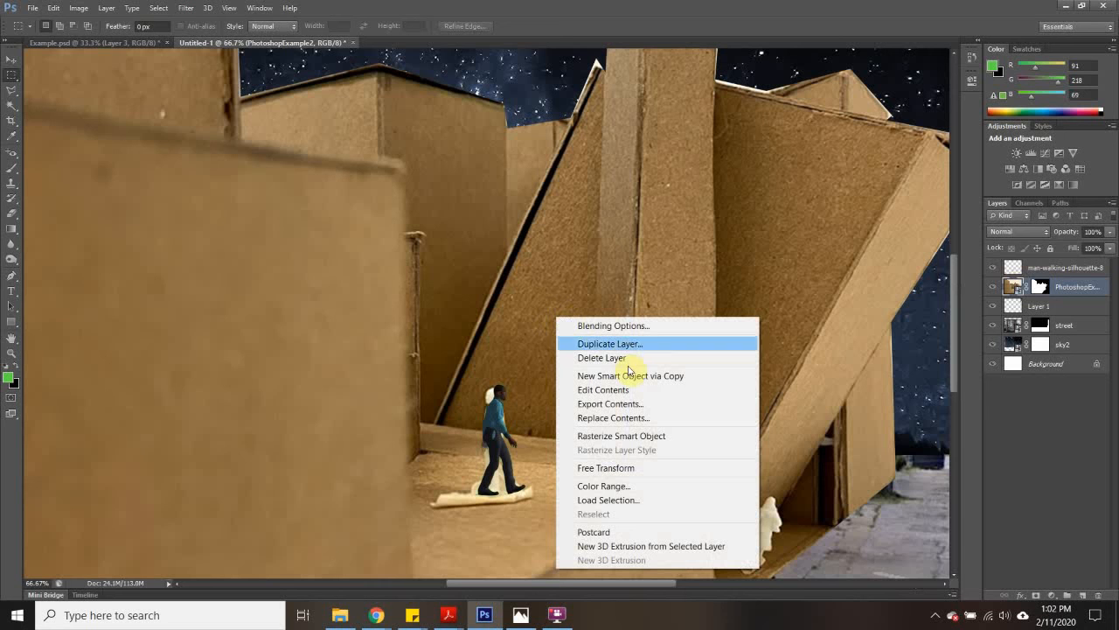
pyautogui.click(618, 435)
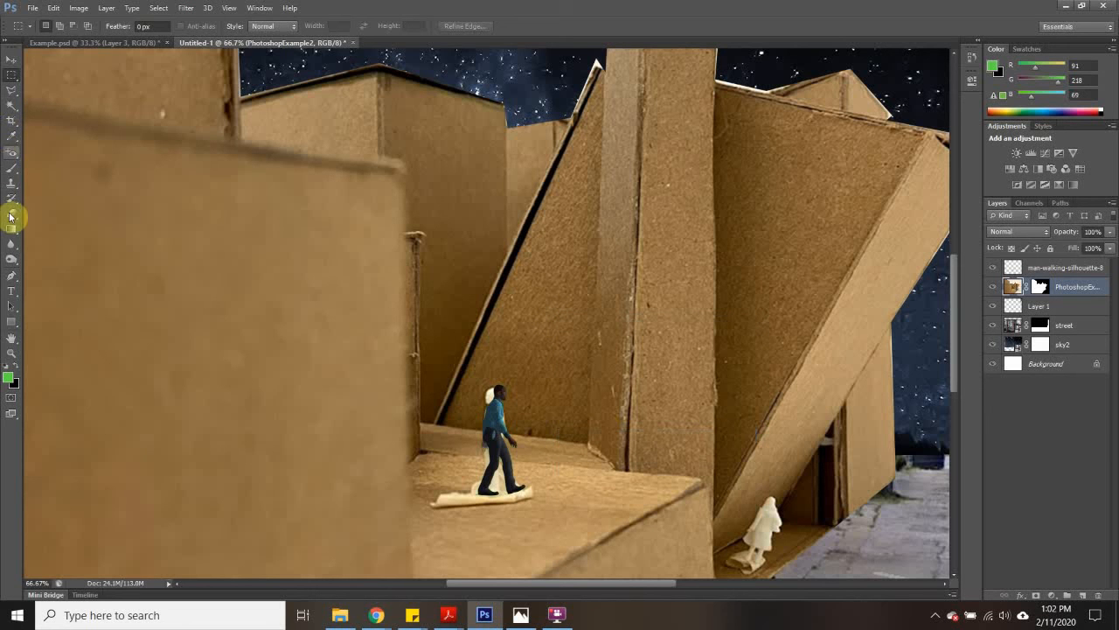
# - Use the Clone Stamp tool to cover the white figure's head behind the man with cardboard wall texture
pyautogui.click(10, 183)
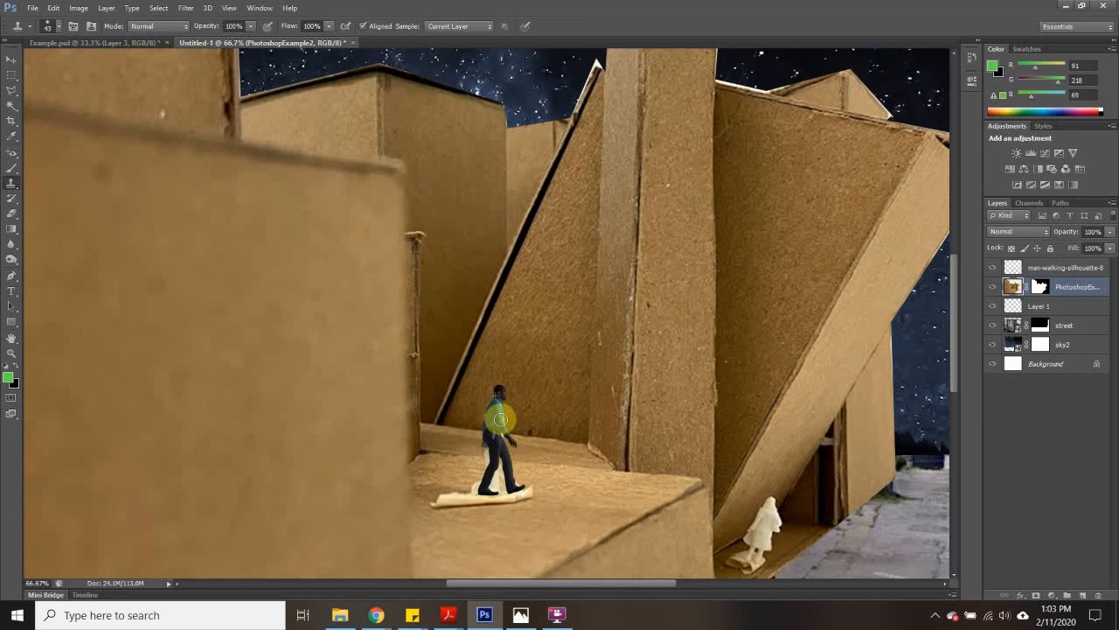
pyautogui.moveTo(501, 419); pyautogui.dragTo(531, 402)
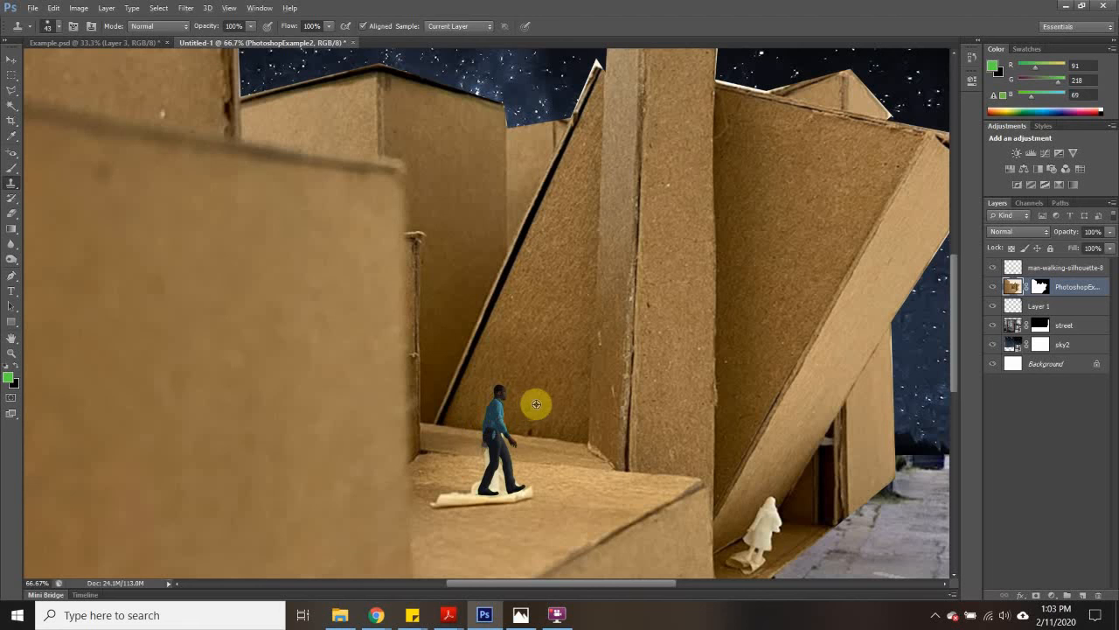
pyautogui.click(582, 498)
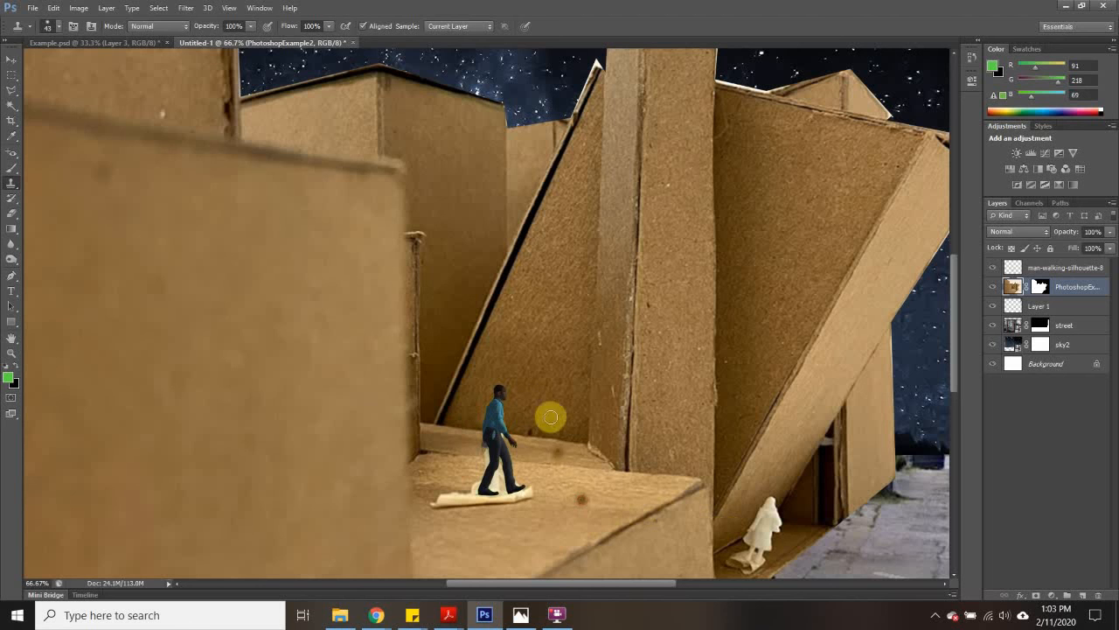
pyautogui.click(543, 404)
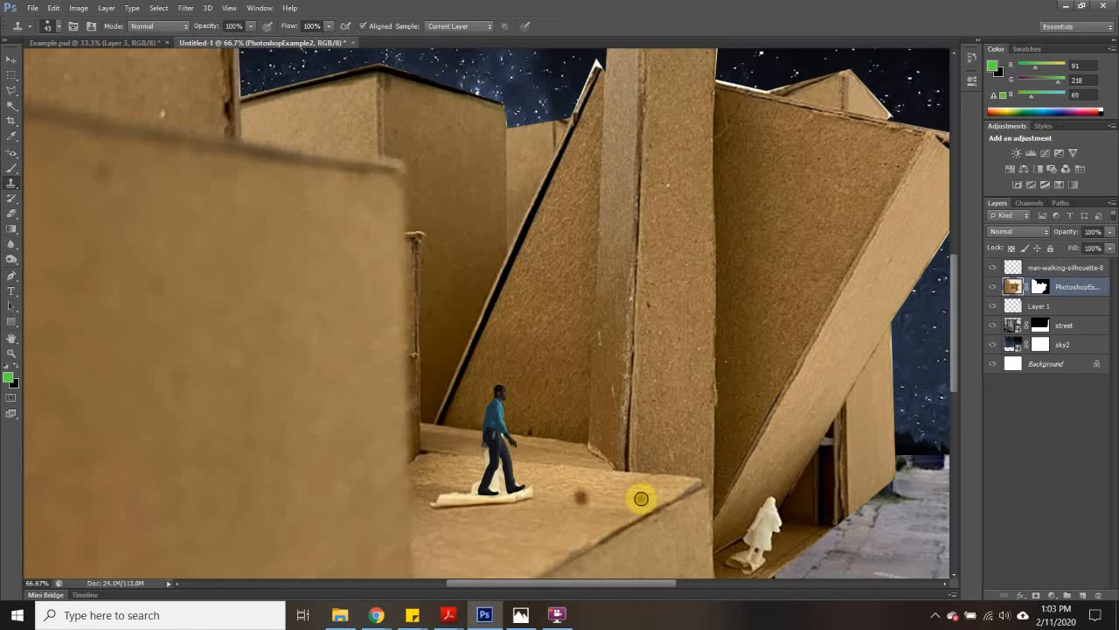
pyautogui.hotkey('ctrl', 'z')
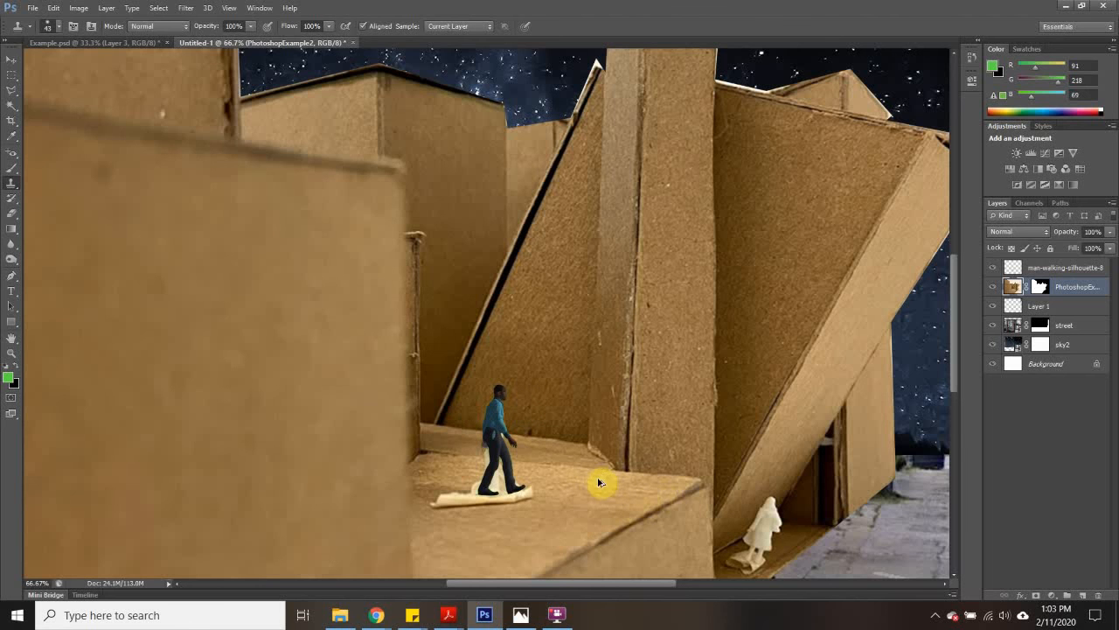
# - Sample the ledge's cardboard texture and clone it over the white figure's base and remains around the man's legs
pyautogui.click(476, 524)
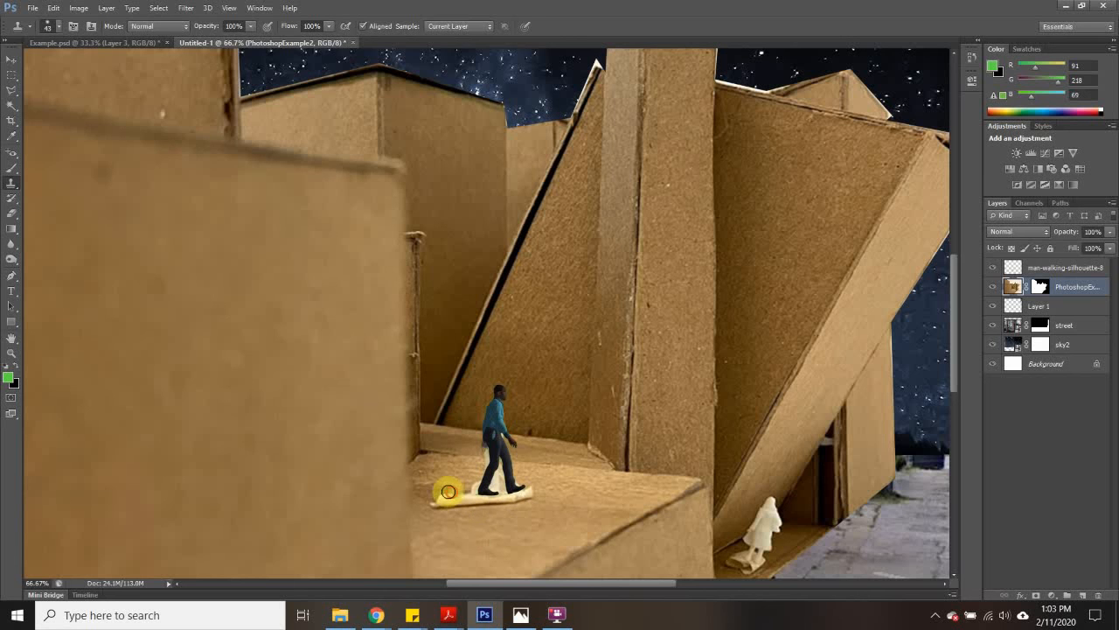
pyautogui.moveTo(445, 489)
pyautogui.mouseDown()
pyautogui.moveTo(429, 499)
pyautogui.moveTo(513, 503)
pyautogui.mouseUp()
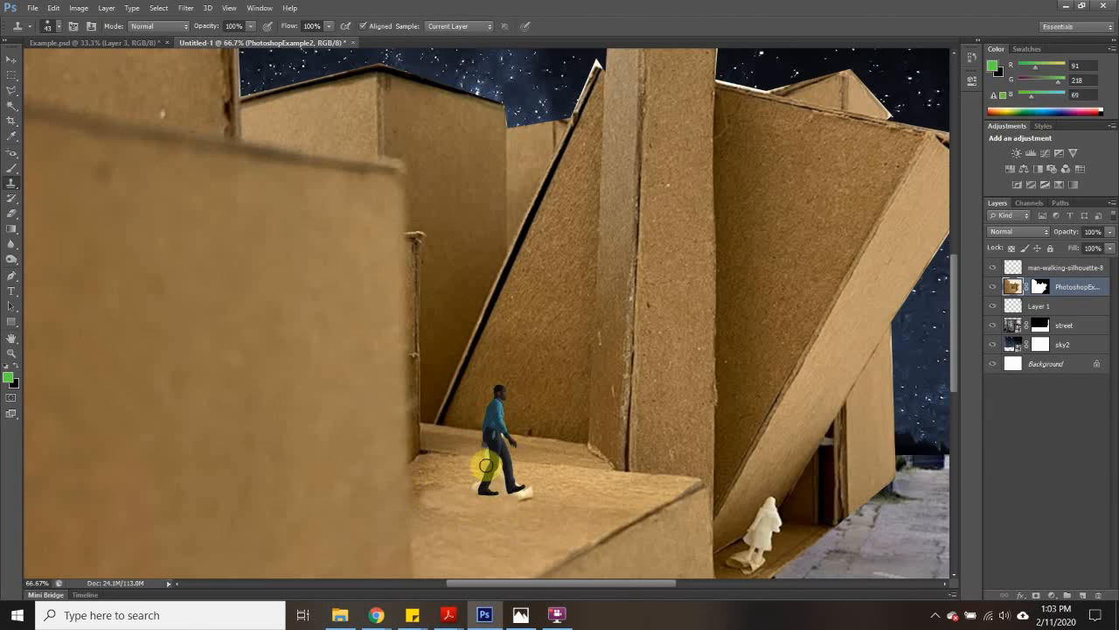
pyautogui.click(479, 487)
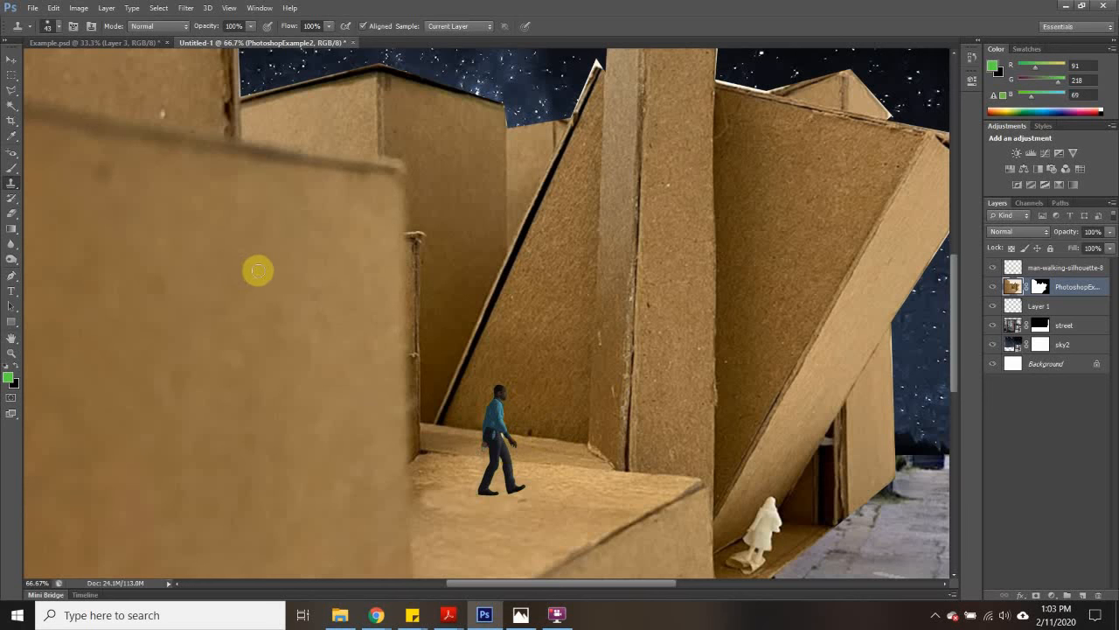
# - Place the trex image into the collage at its default size and commit the placement
pyautogui.scroll(-3, 263, 277)
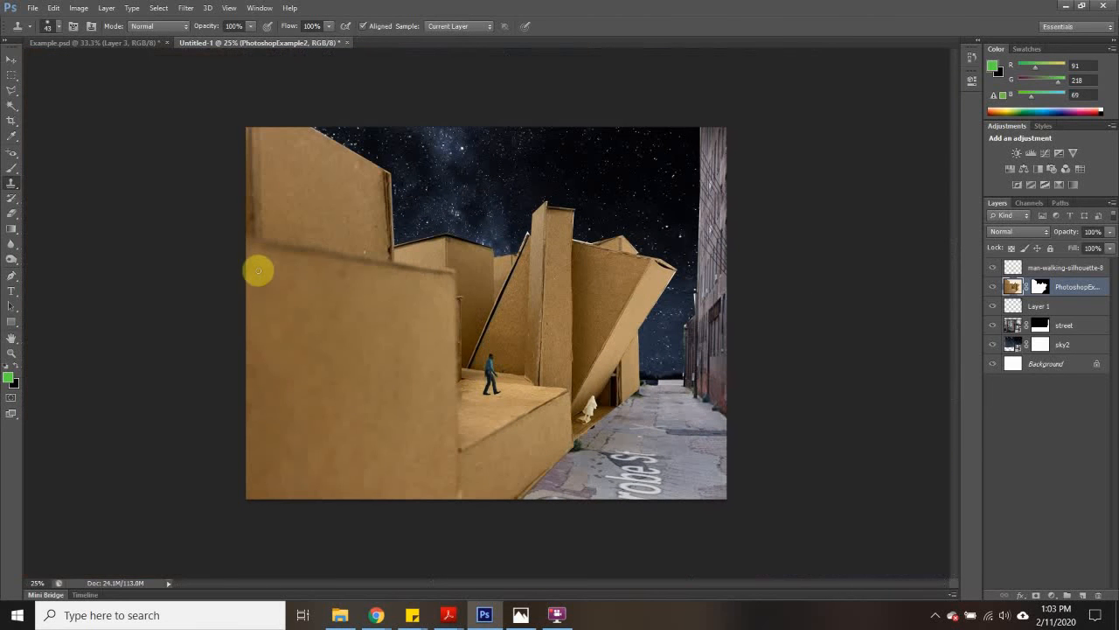
pyautogui.click(33, 8)
pyautogui.click(92, 245)
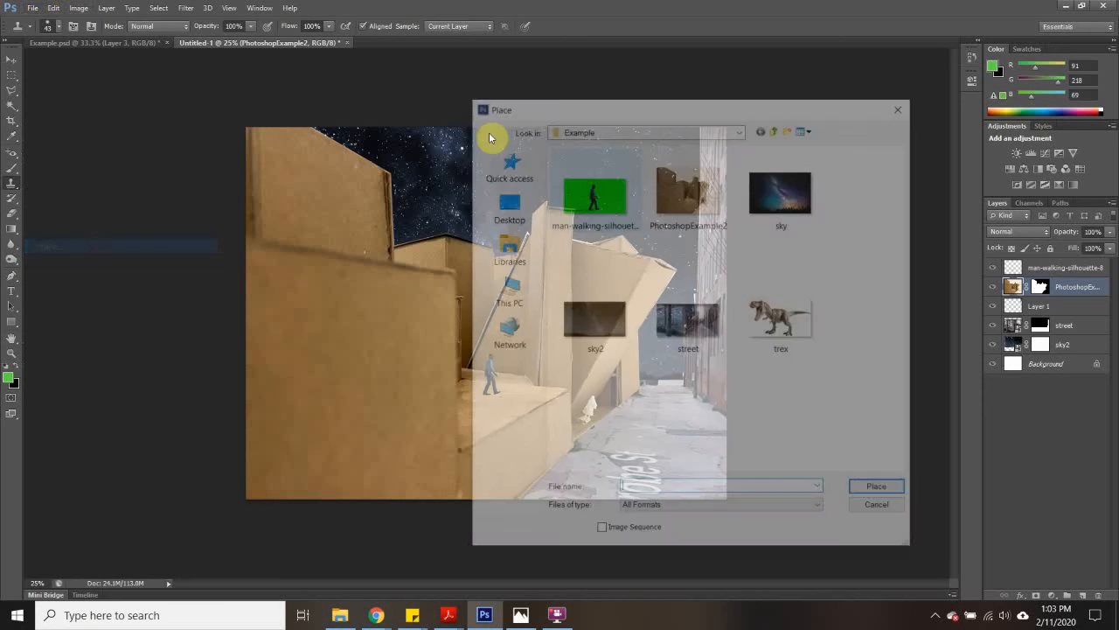
pyautogui.click(781, 319)
pyautogui.click(876, 486)
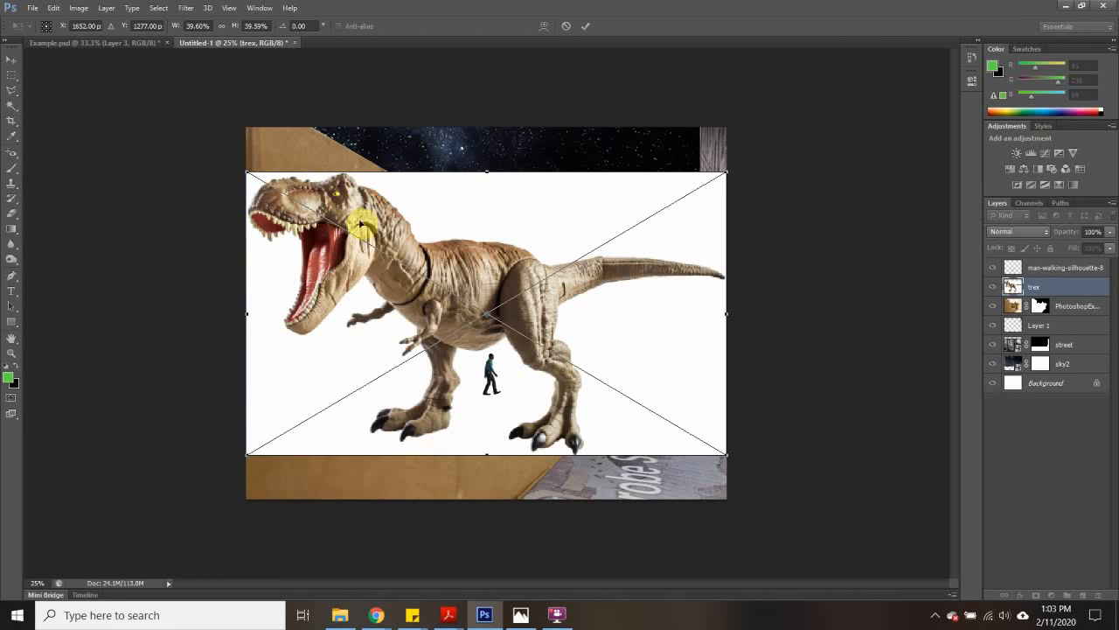
pyautogui.click(10, 81)
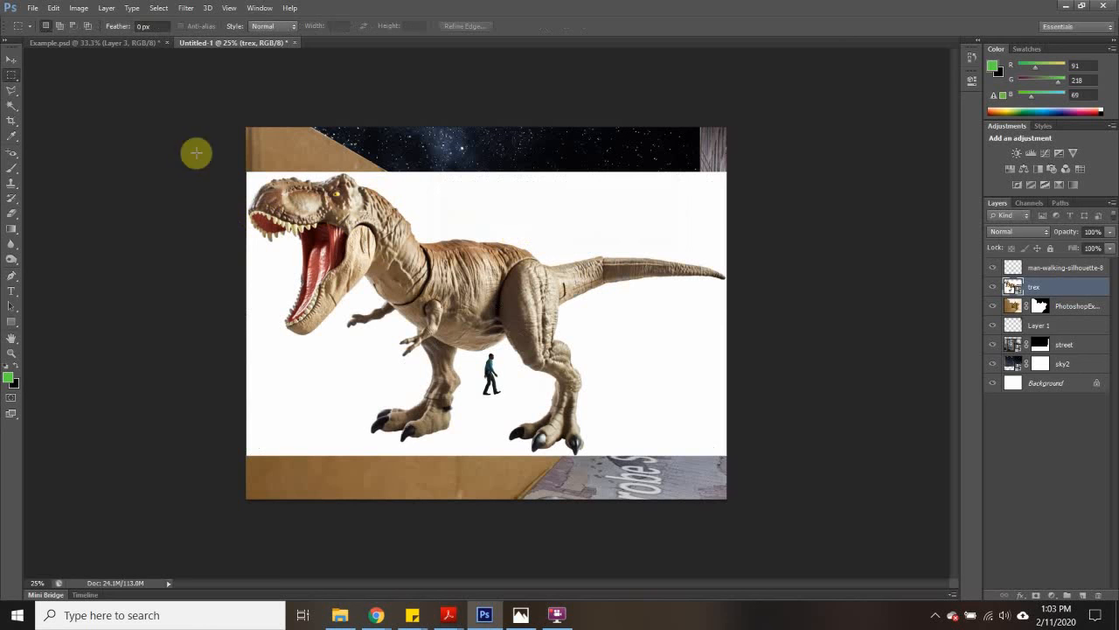
# - Select the white background around the T-rex with the Magic Wand, invert the selection, and add a layer mask
pyautogui.click(12, 106)
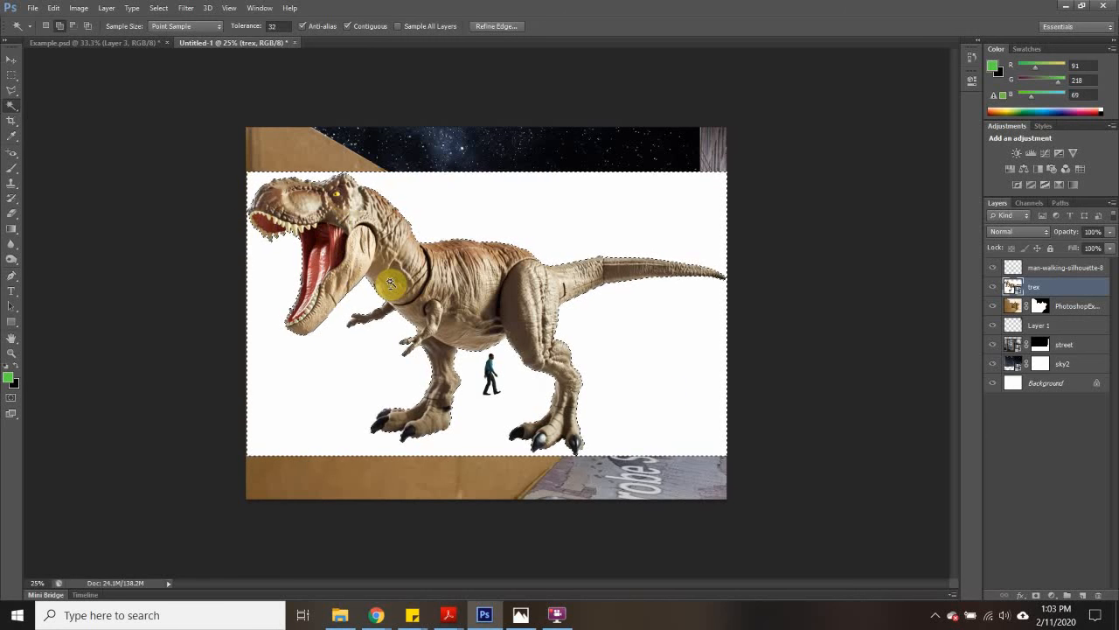
pyautogui.hotkey('ctrl', 'shift', 'i')
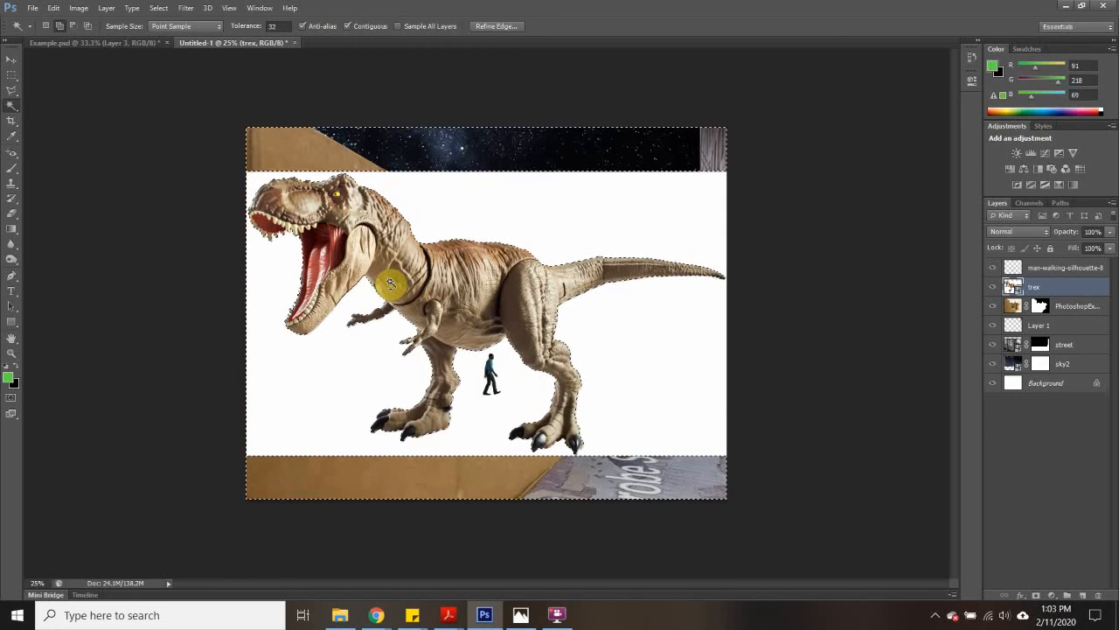
pyautogui.click(1035, 595)
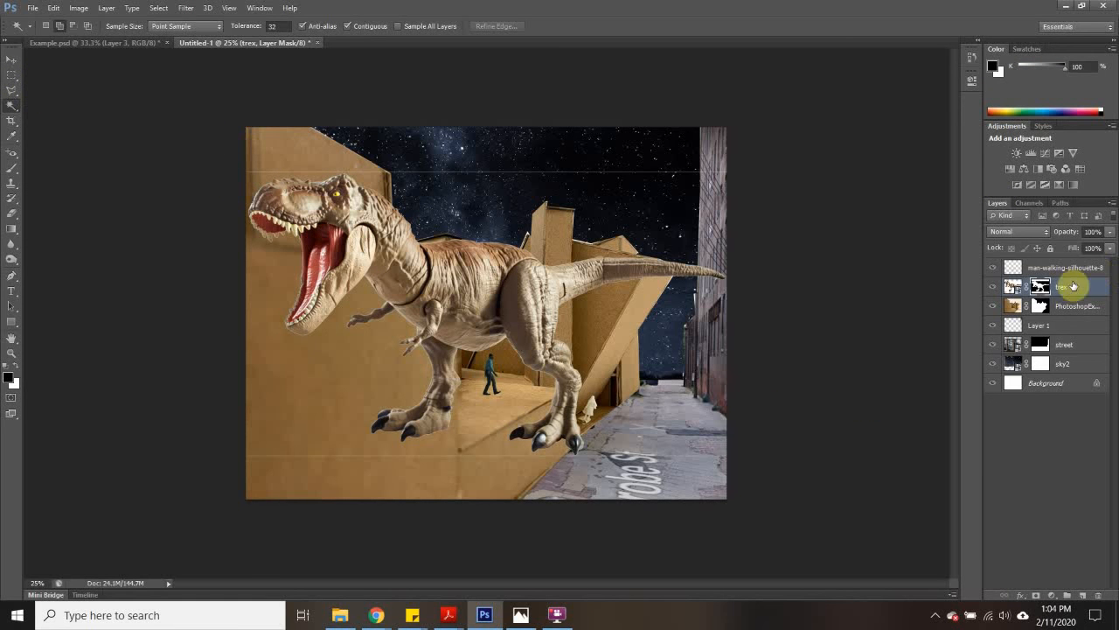
# - Hide the thin line above the T-rex by filling a full-width rectangular selection on its layer mask
pyautogui.click(13, 75)
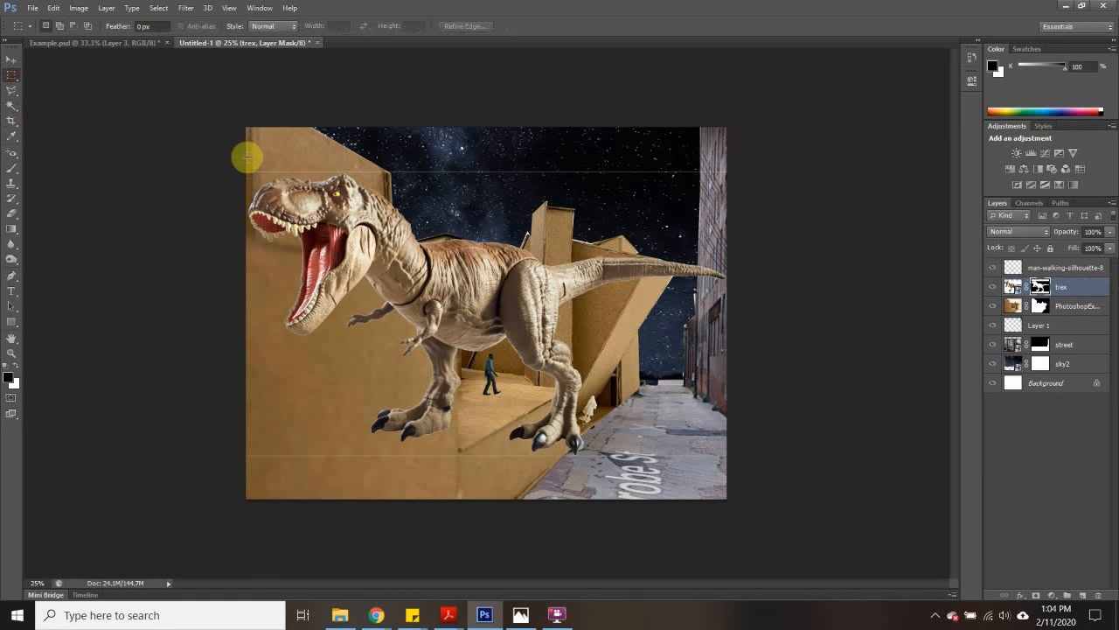
pyautogui.moveTo(247, 149); pyautogui.dragTo(729, 175)
pyautogui.click(53, 8)
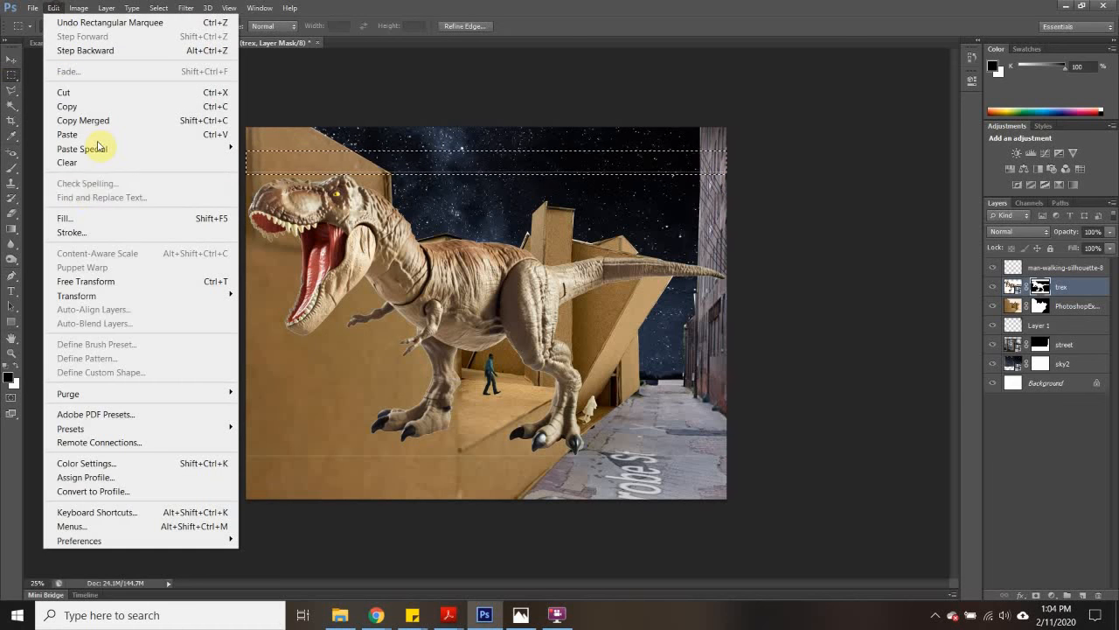
pyautogui.click(83, 218)
pyautogui.click(626, 181)
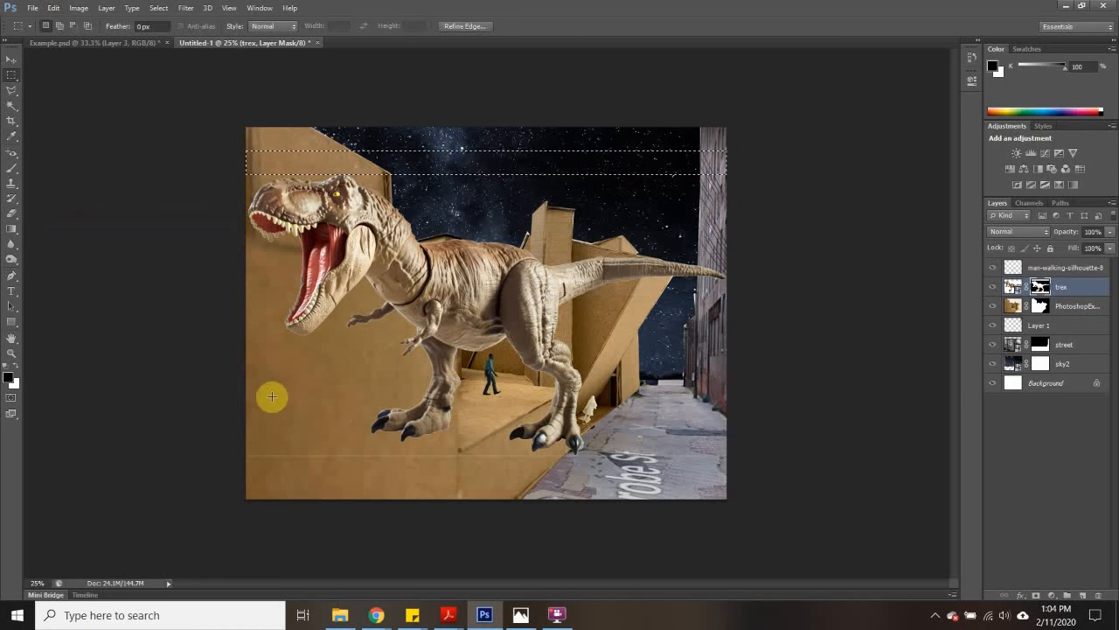
# - Hide the thin line at the T-rex's feet by filling a rectangular strip about 0.66 in high on its mask, and deselect
pyautogui.moveTo(222, 455); pyautogui.dragTo(755, 475)
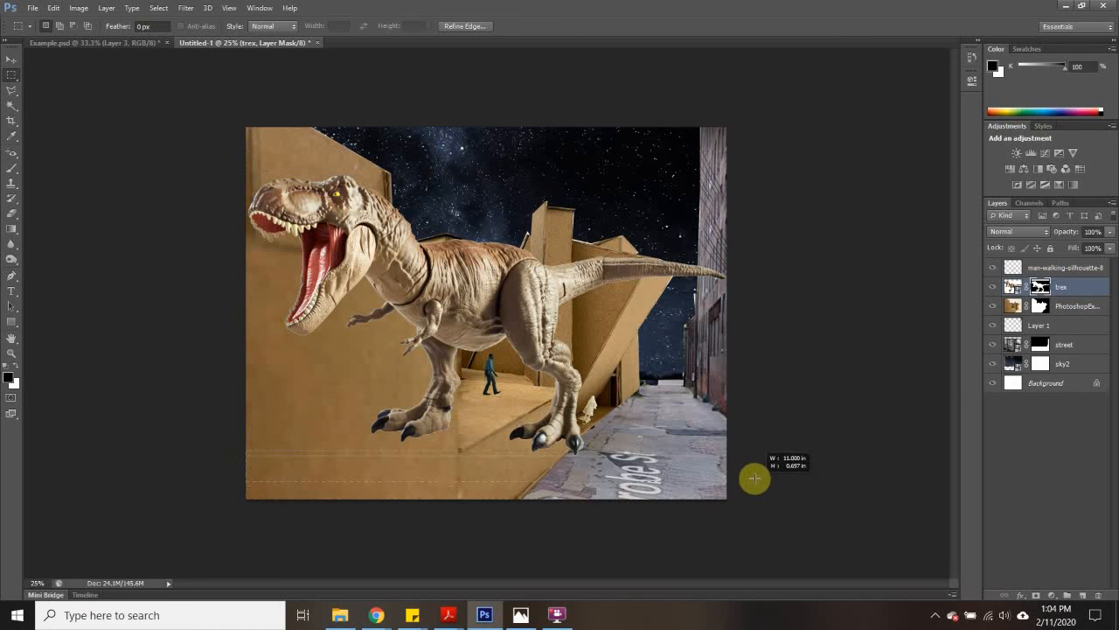
pyautogui.click(53, 8)
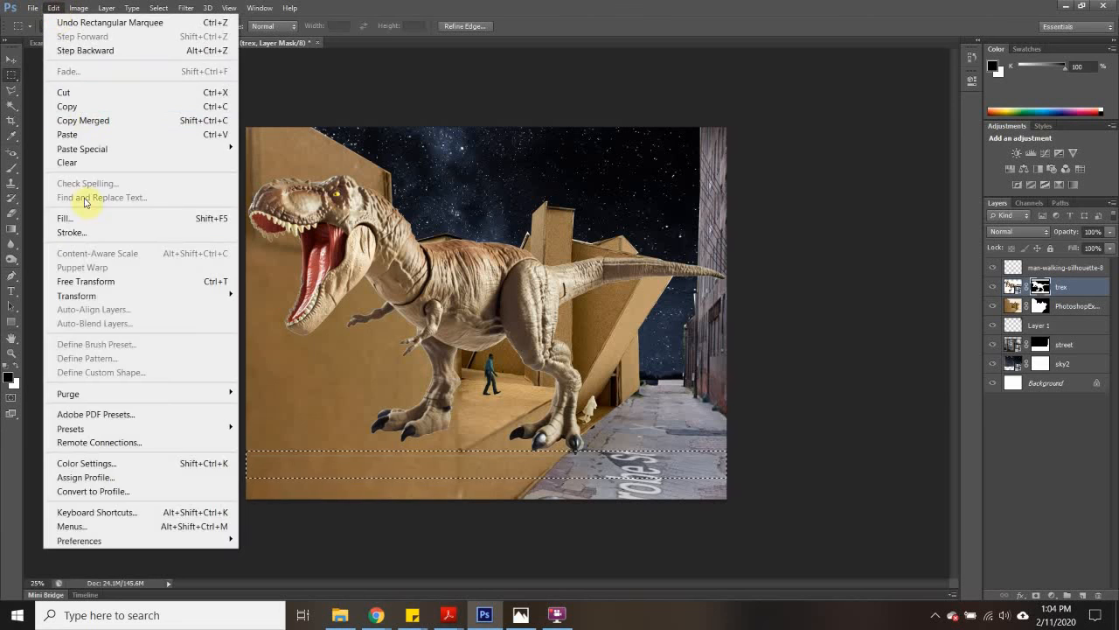
pyautogui.click(83, 217)
pyautogui.click(624, 181)
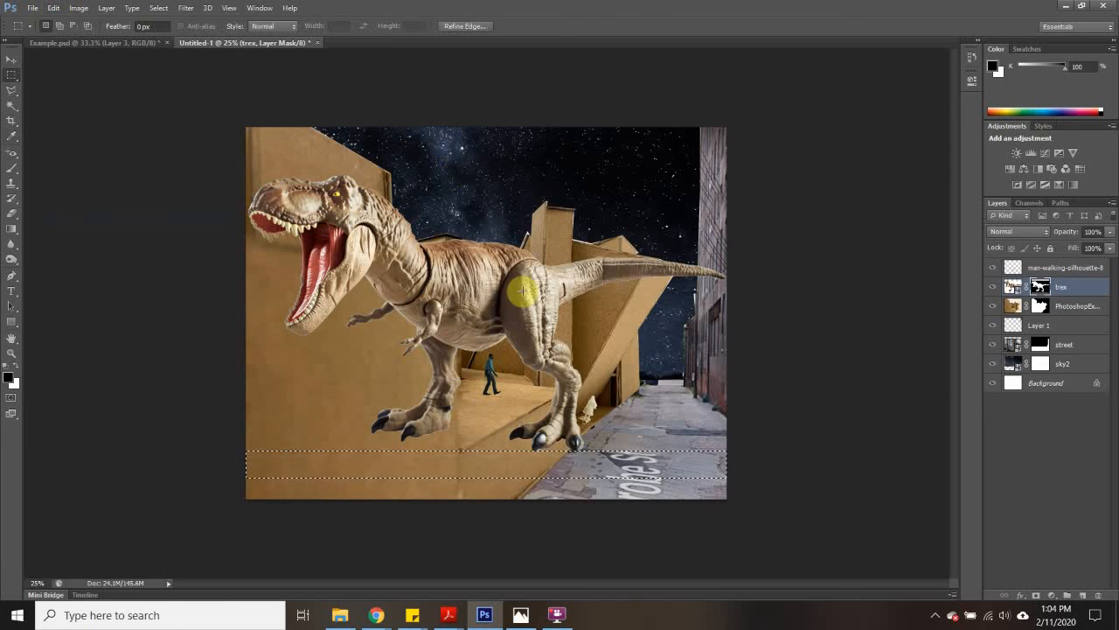
pyautogui.hotkey('ctrl', 'd')
# - Free-transform the T-rex to about 48.5% scale, position it on the street facing the man, and apply the transformation
pyautogui.click(11, 59)
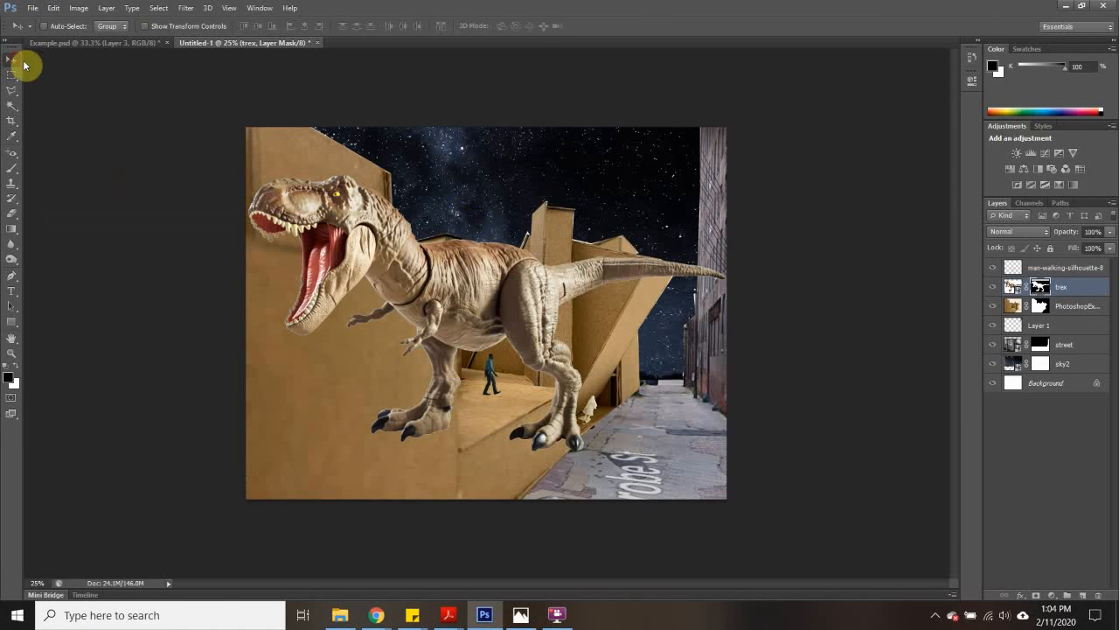
pyautogui.click(1018, 287)
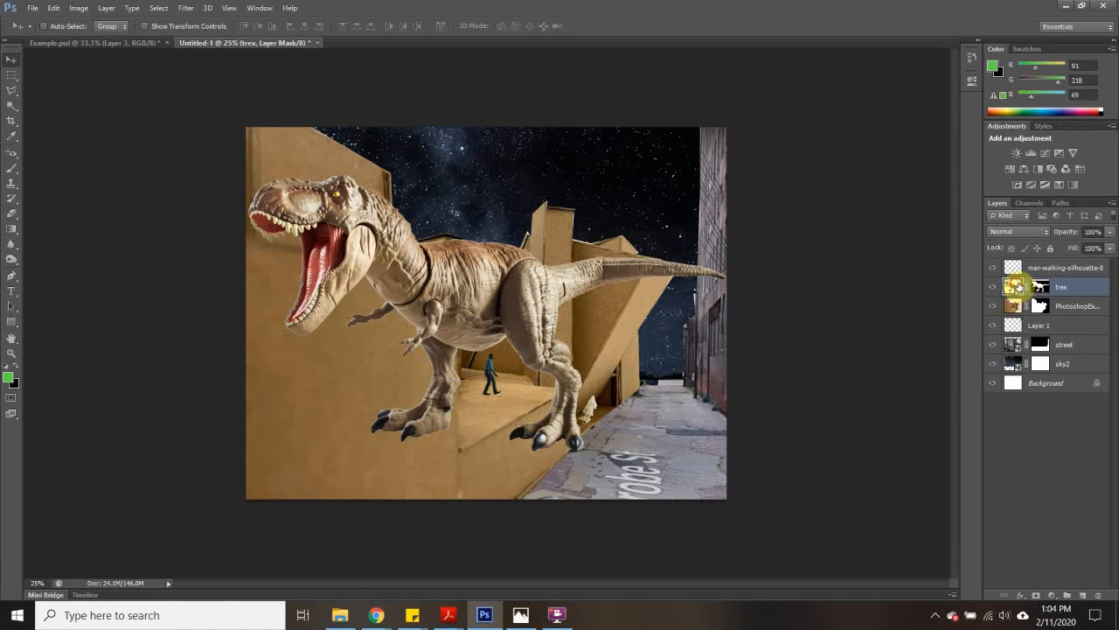
pyautogui.hotkey('ctrl', 't')
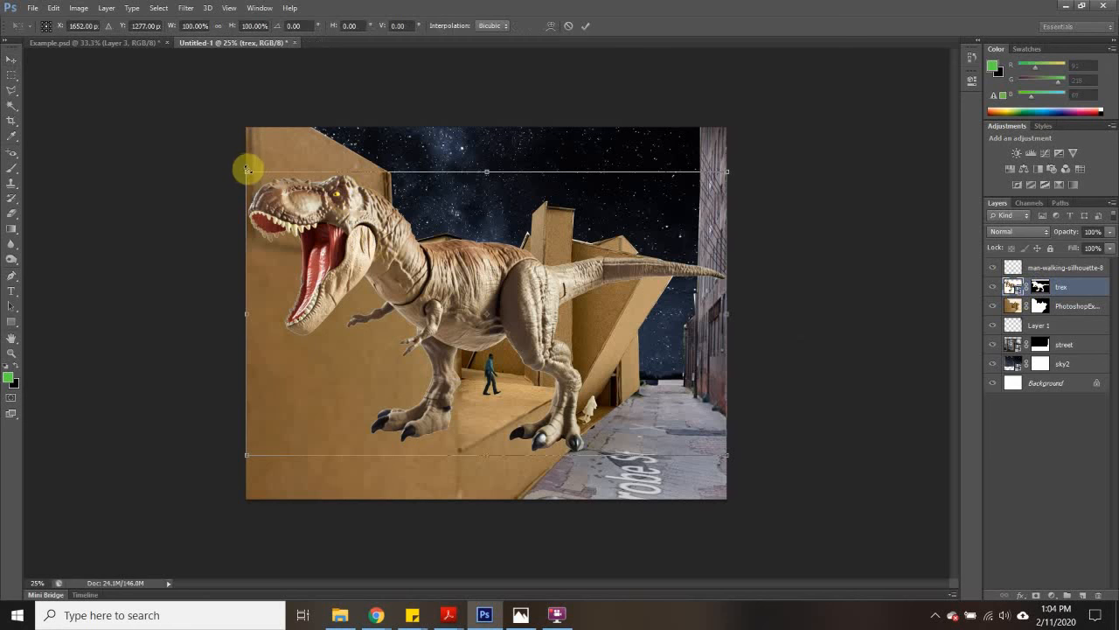
pyautogui.moveTo(248, 170); pyautogui.dragTo(483, 341)
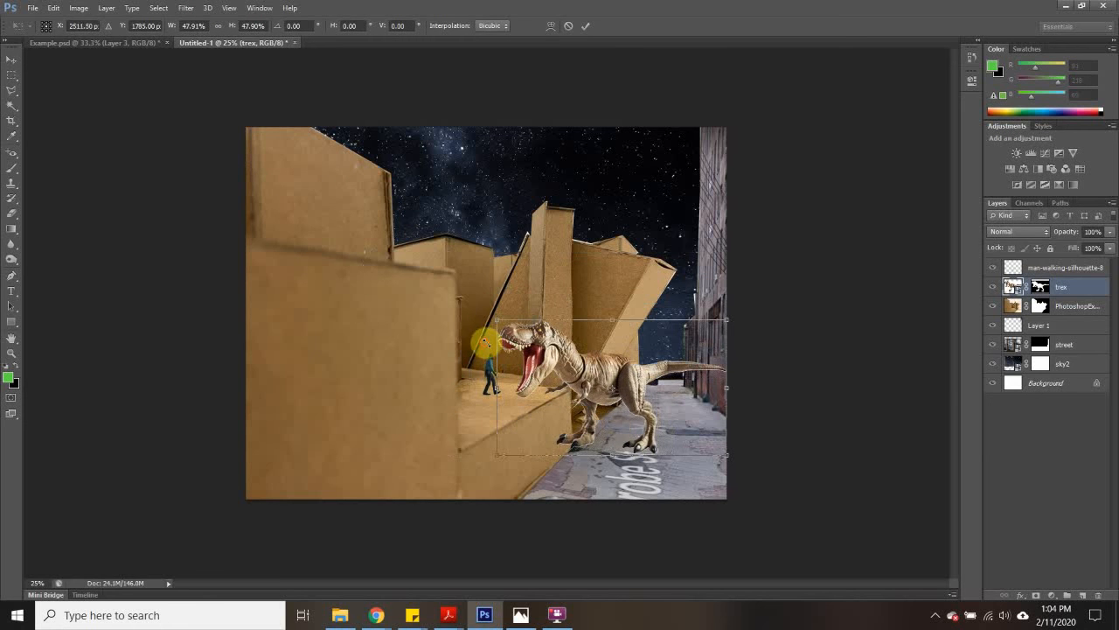
pyautogui.moveTo(584, 383); pyautogui.dragTo(592, 393)
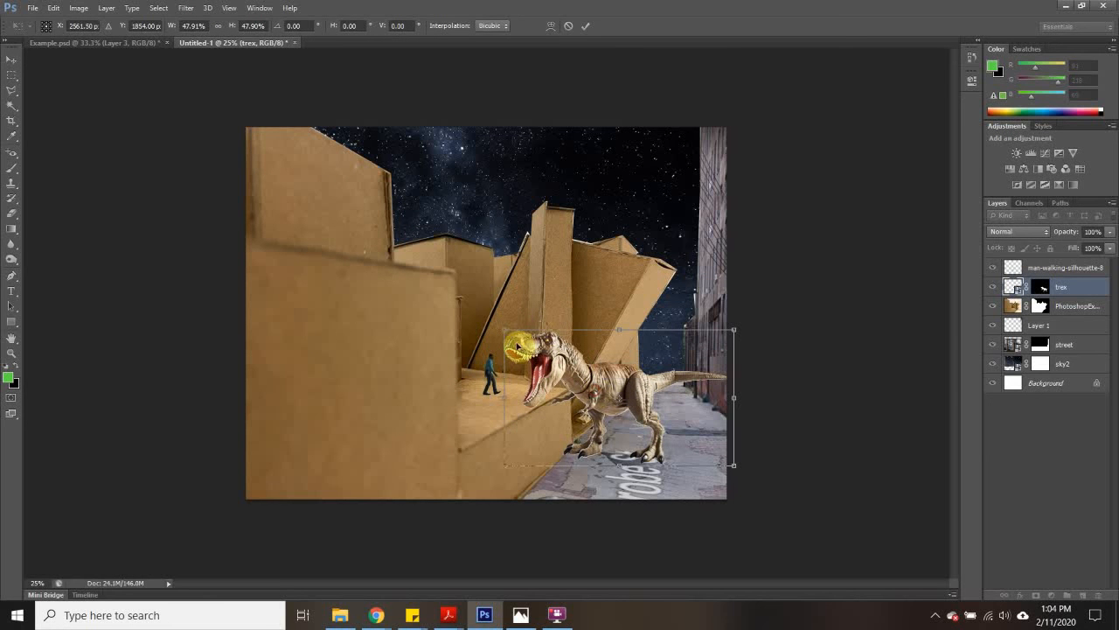
pyautogui.moveTo(505, 330); pyautogui.dragTo(501, 327)
pyautogui.moveTo(579, 373); pyautogui.dragTo(588, 373)
pyautogui.click(11, 74)
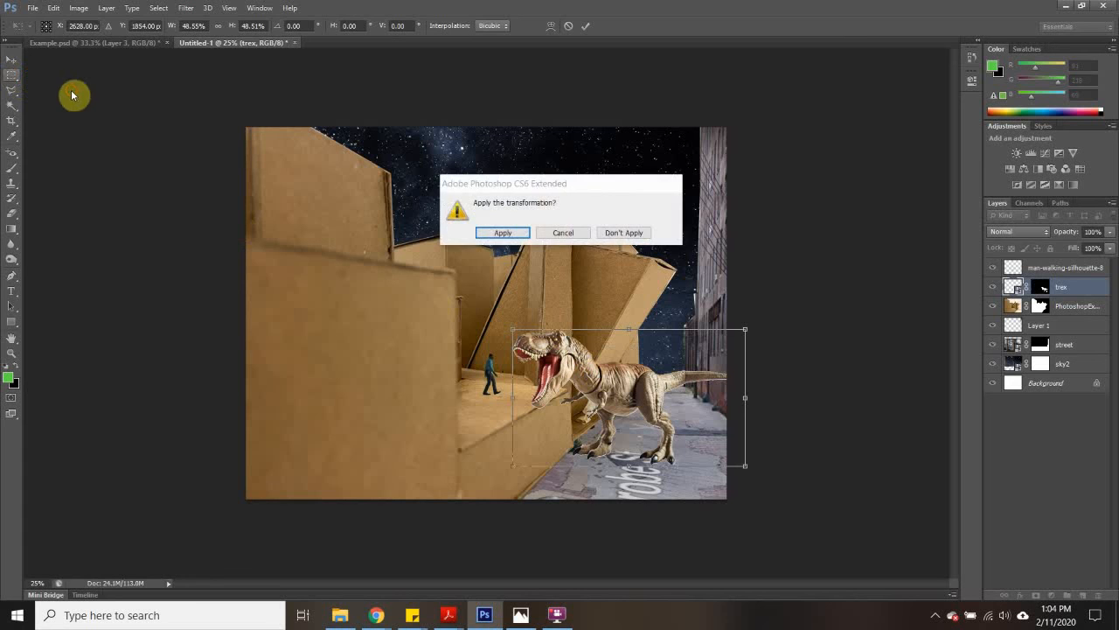
pyautogui.click(502, 233)
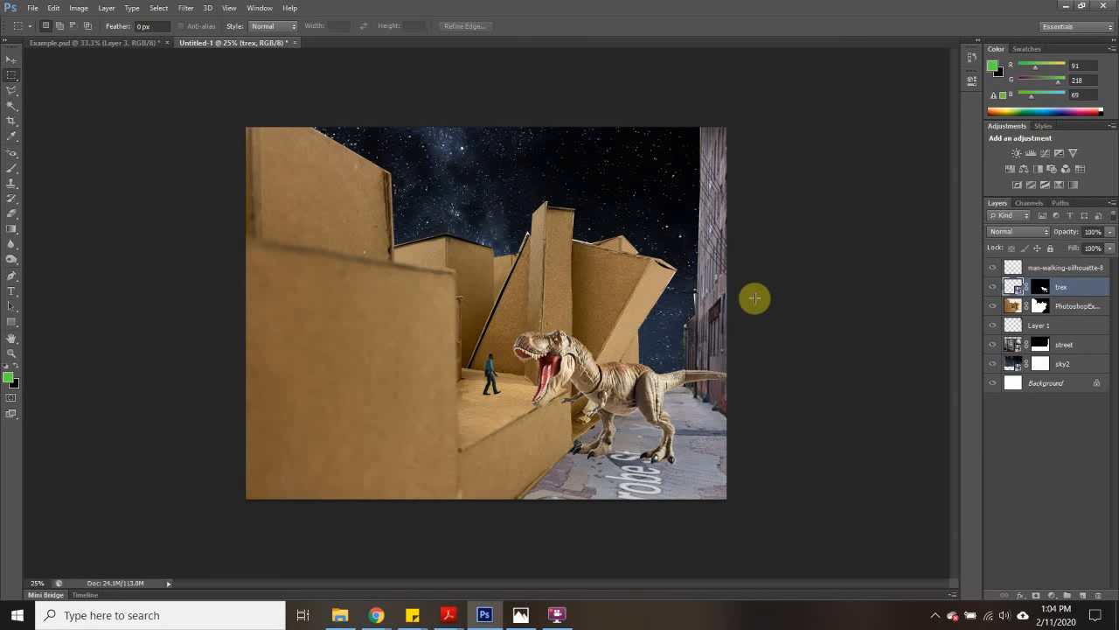
# - Save the collage in the Example folder as a layered Photoshop PSD file named "Example Photoshop", accepting the format options
pyautogui.click(35, 9)
pyautogui.click(162, 172)
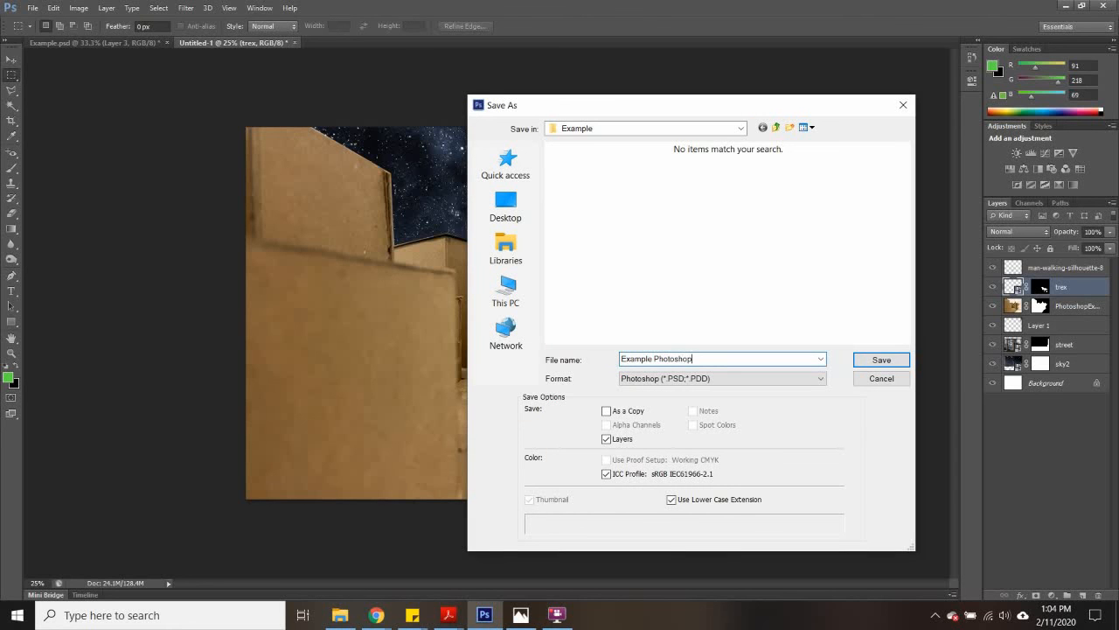
pyautogui.click(880, 360)
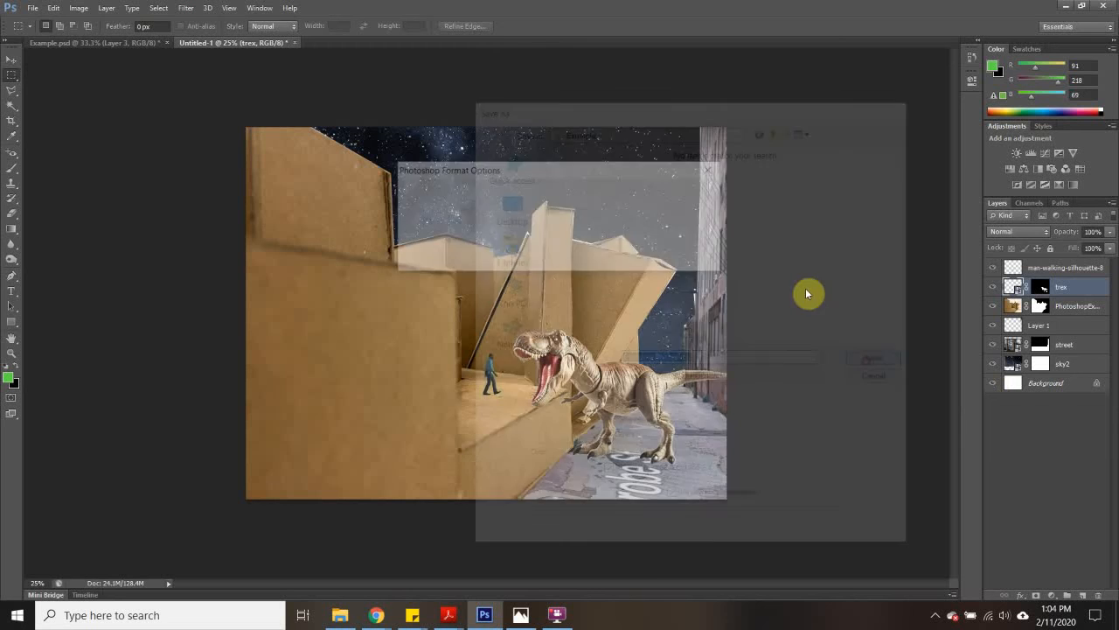
pyautogui.click(687, 195)
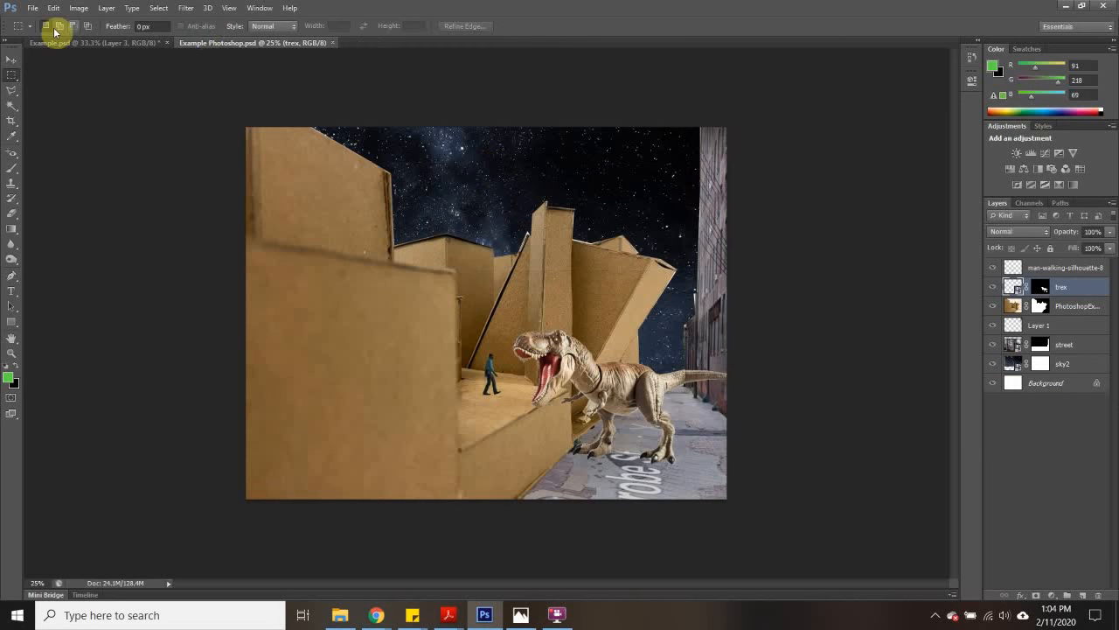
# - Save a JPEG version of the collage as "Example Photoshop" in the Example folder, at quality 12 (Maximum) with Baseline ("Standard") format
pyautogui.click(31, 8)
pyautogui.click(87, 182)
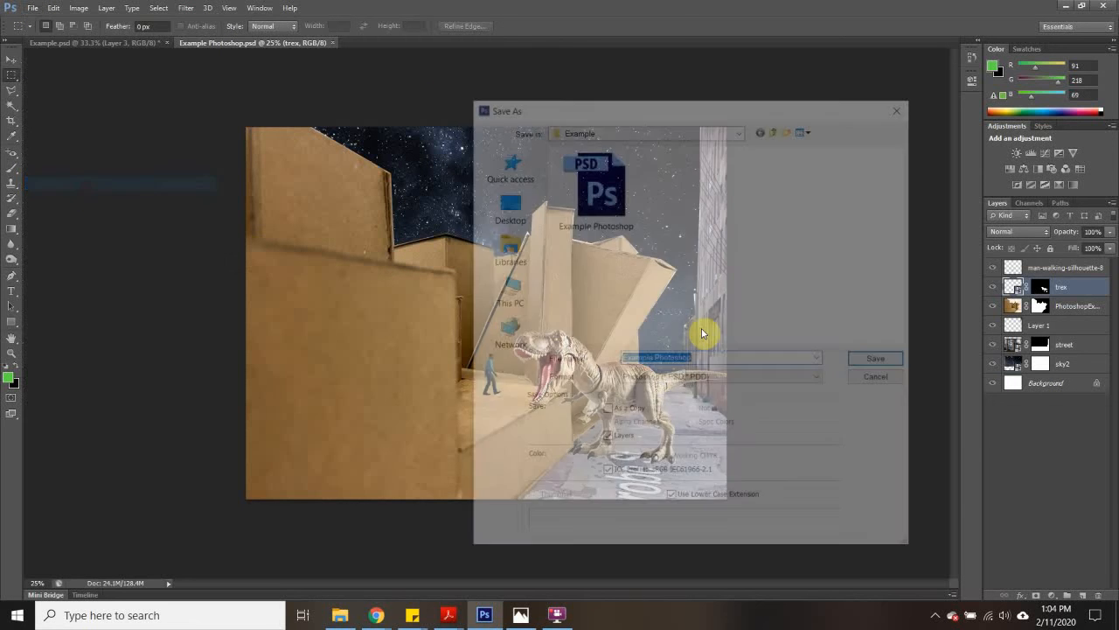
pyautogui.click(652, 379)
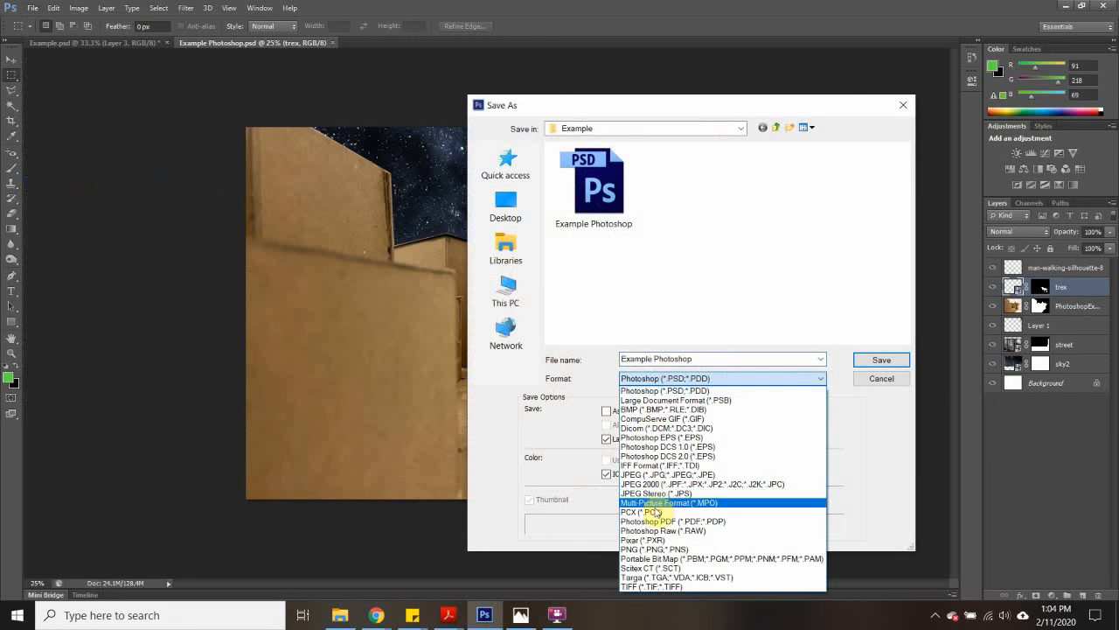
pyautogui.click(665, 465)
pyautogui.click(870, 362)
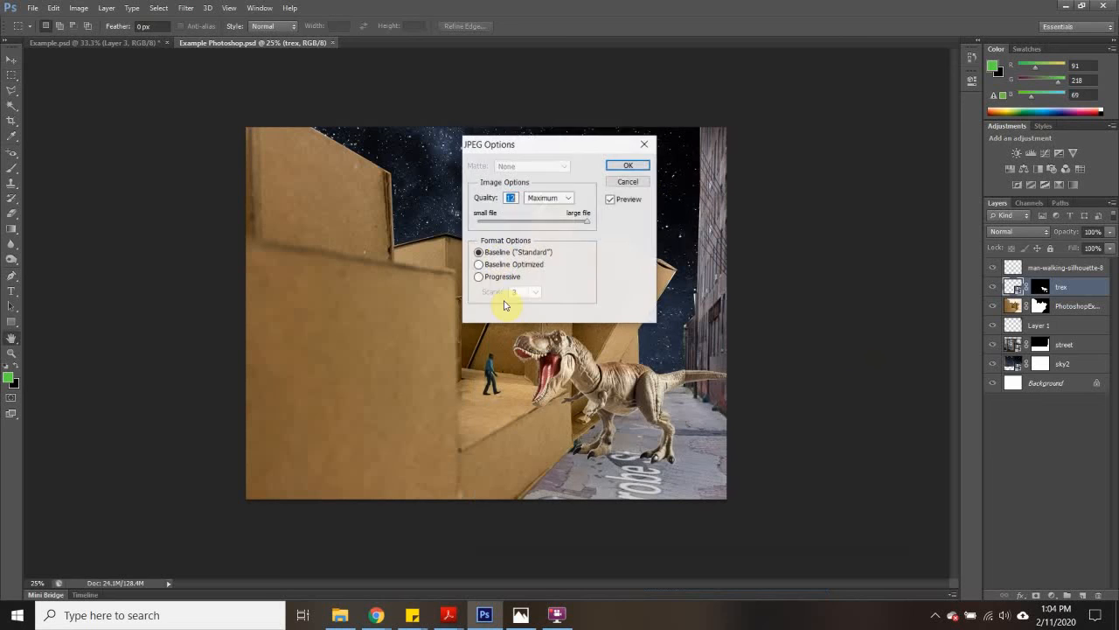
pyautogui.click(637, 167)
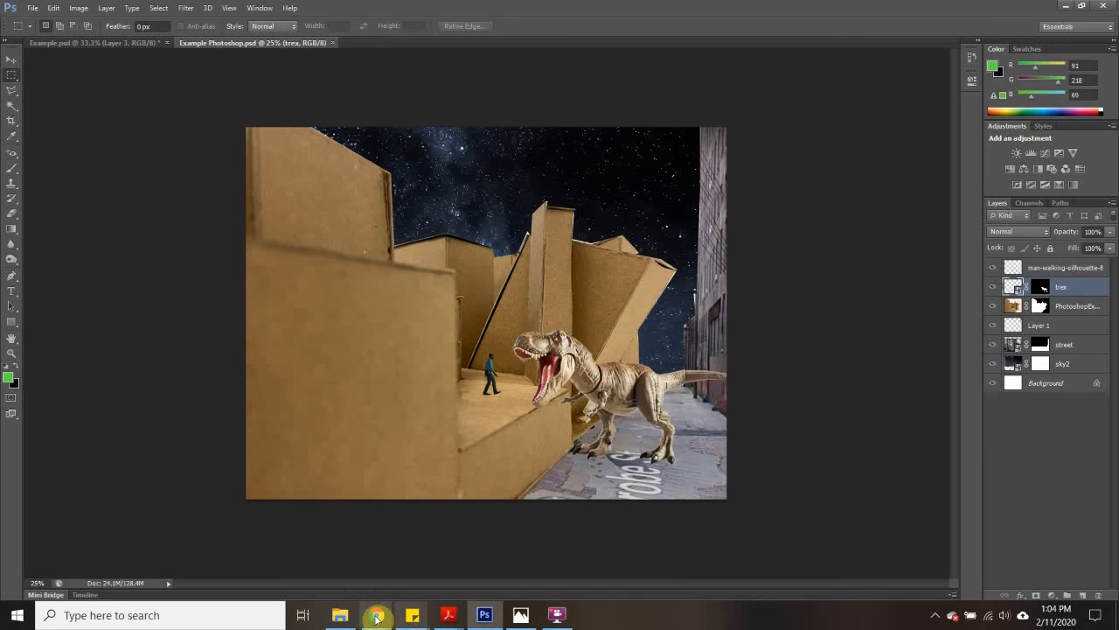
# - Switch to File Explorer and open the exported "Example Photoshop" JPEG from the Example folder to view it
pyautogui.click(340, 614)
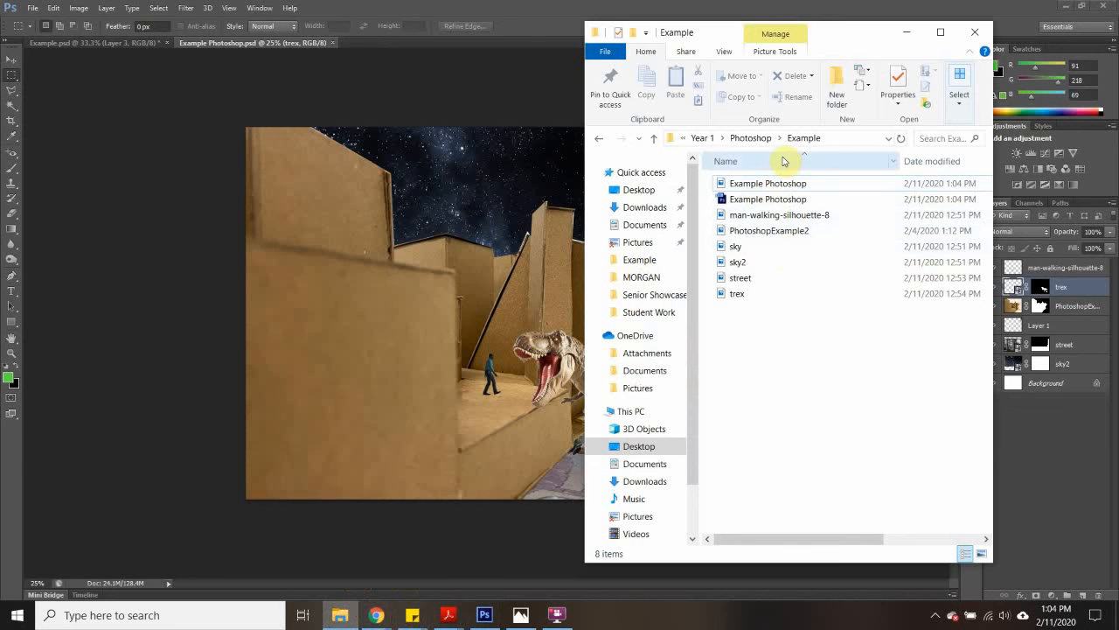
pyautogui.doubleClick(782, 182)
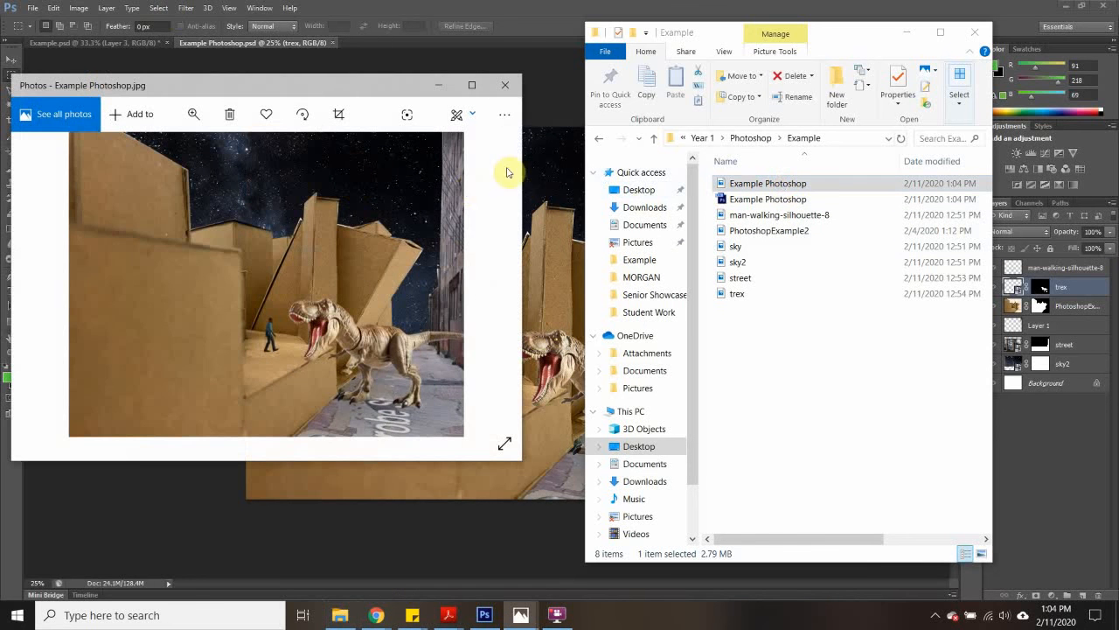